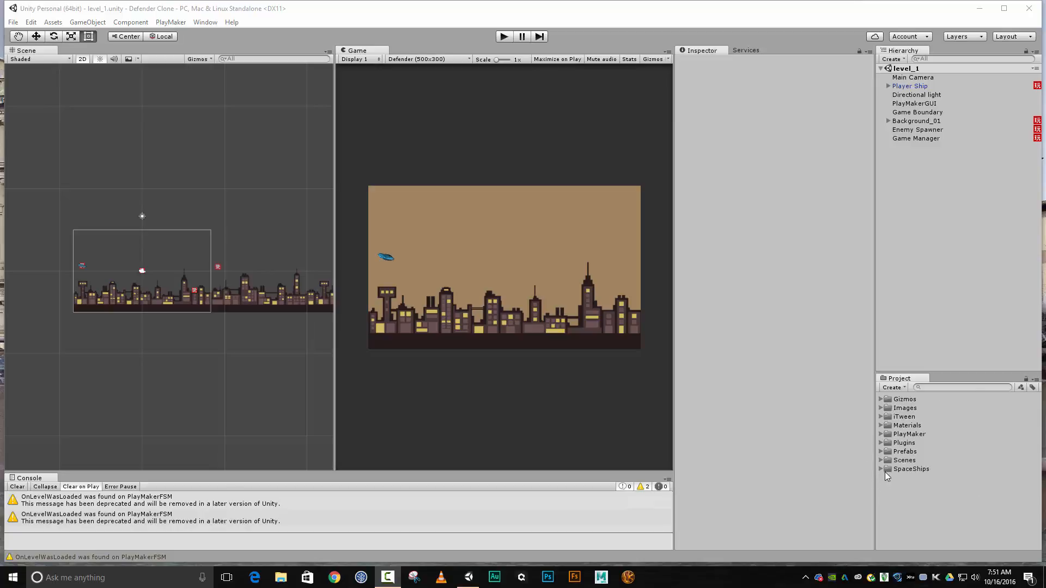
Add instances of the Enemy Ship and Player Laser prefabs to the level_1 scene
left_click(882, 451)
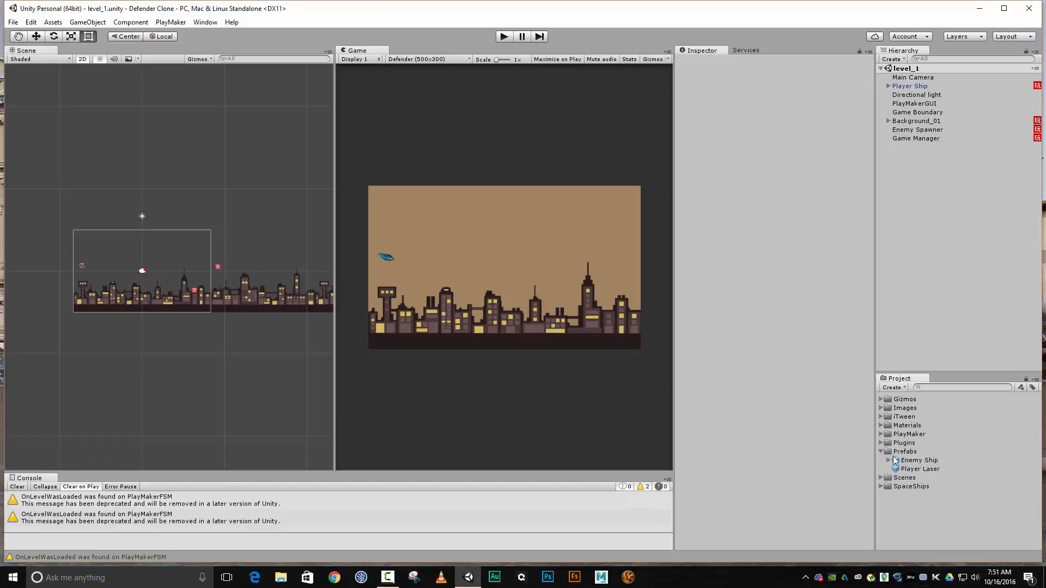
left_click_drag(934, 460, 930, 216)
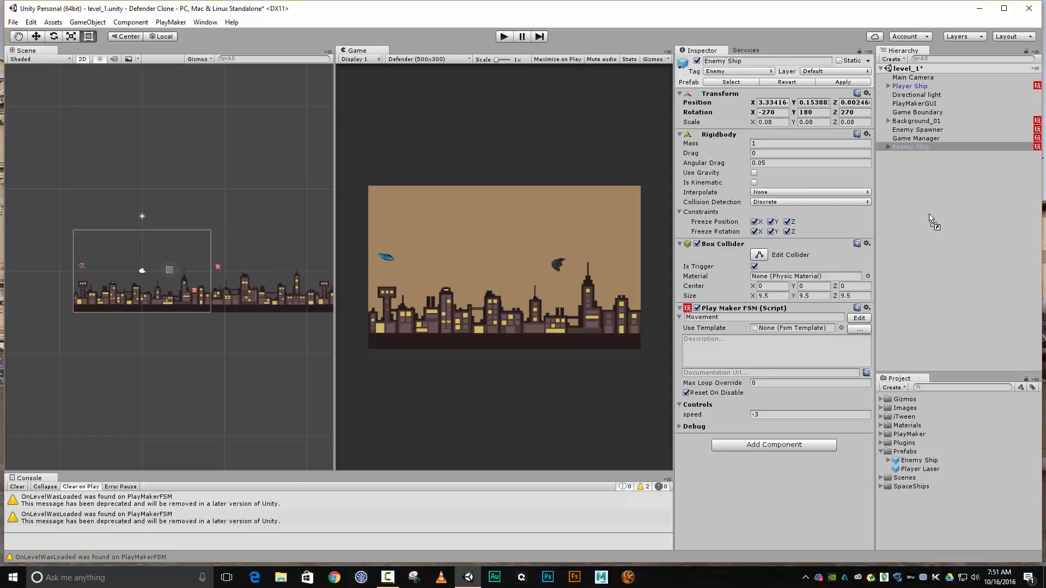
left_click(917, 469)
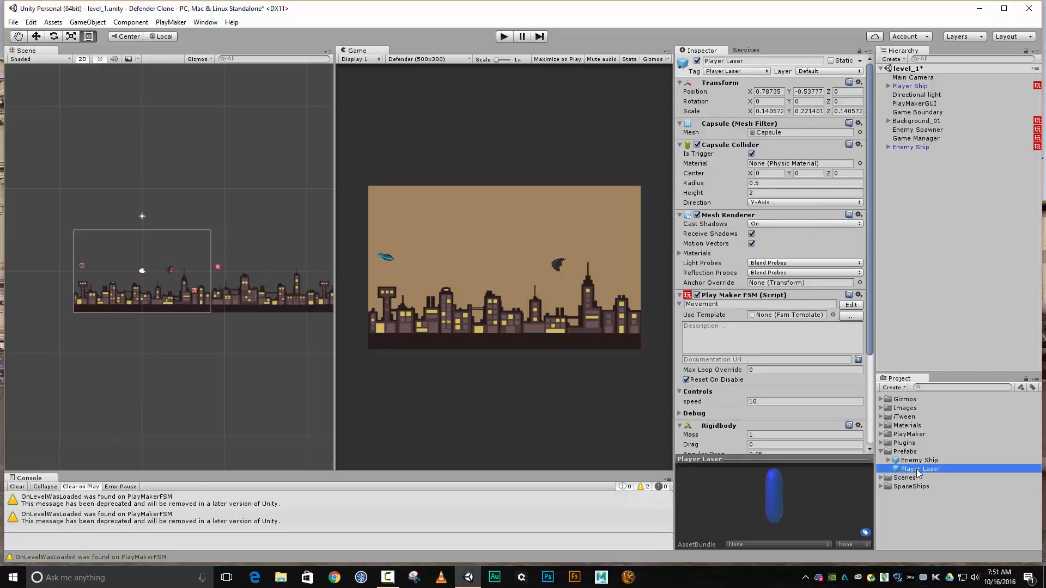
left_click_drag(916, 469, 908, 175)
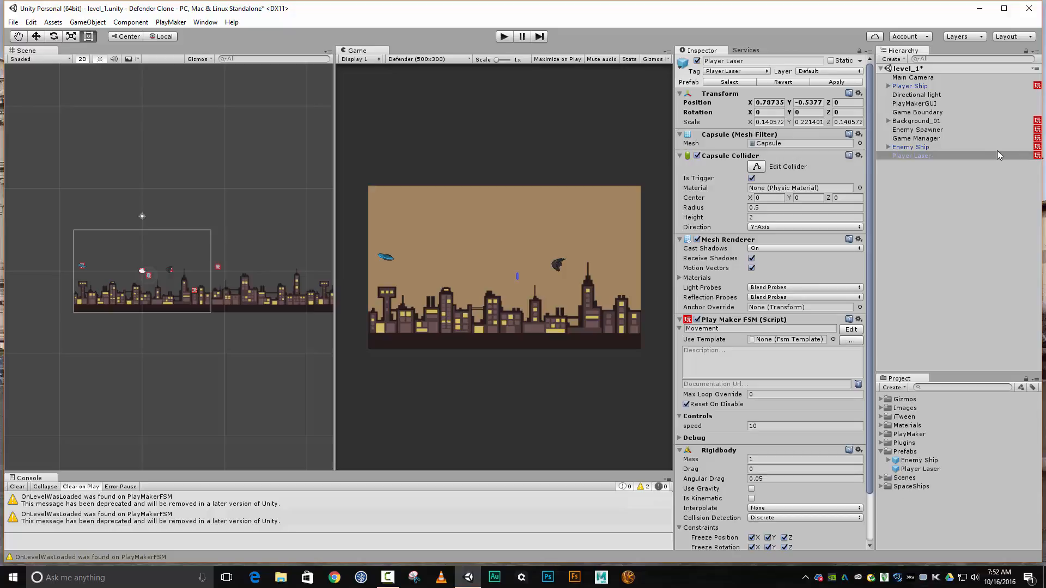
Try to rename the Player Laser instance in the scene as Enemy Laser
left_click(757, 58)
key("Left")
key("Delete")
key("Delete")
key("Delete")
key("Delete")
key("Delete")
key("Delete")
type("Enemy")
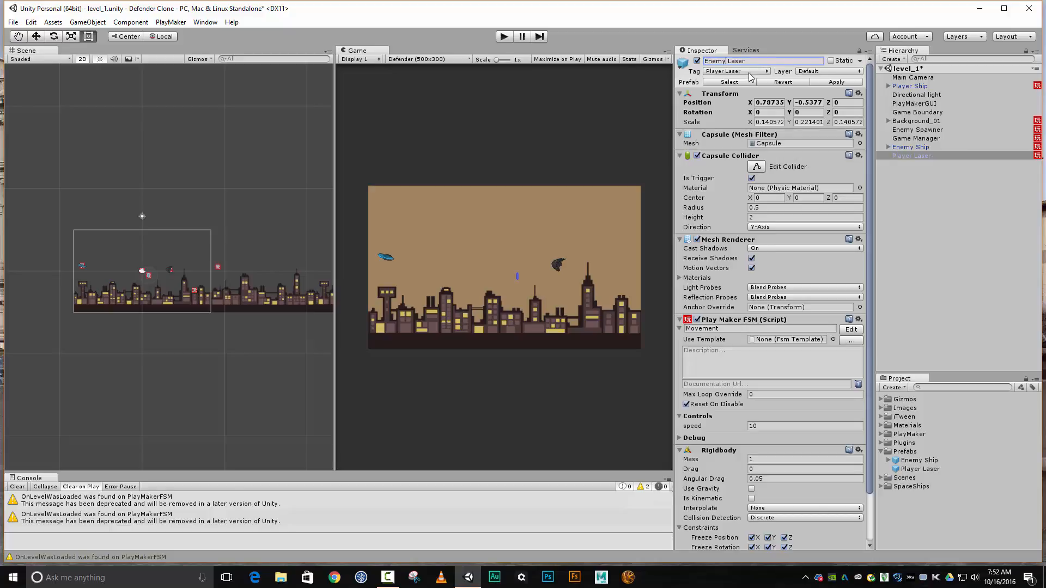
Create a new tag named Enemy Laser in the project's tag list
left_click(751, 76)
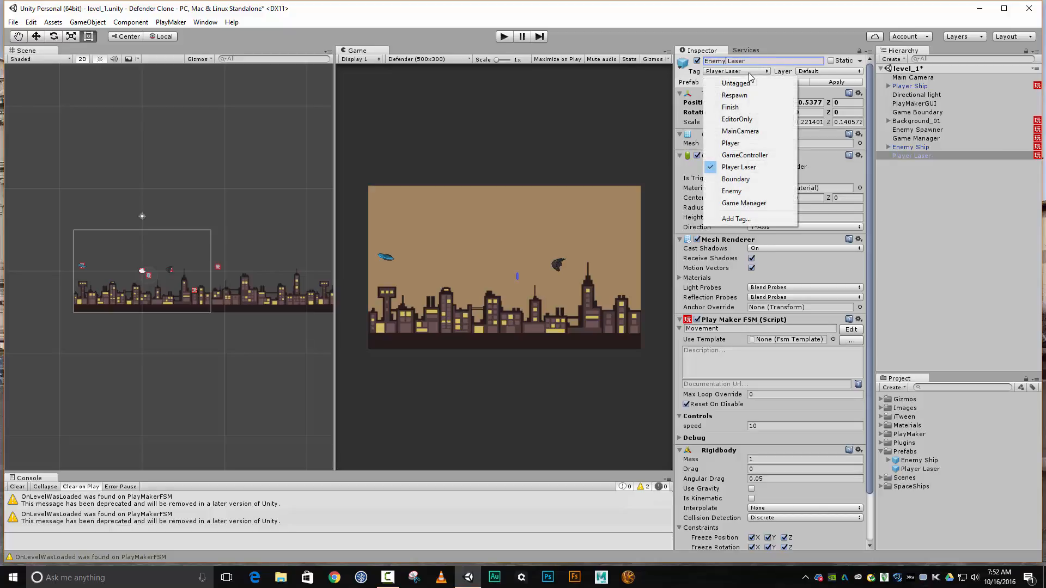
left_click(743, 217)
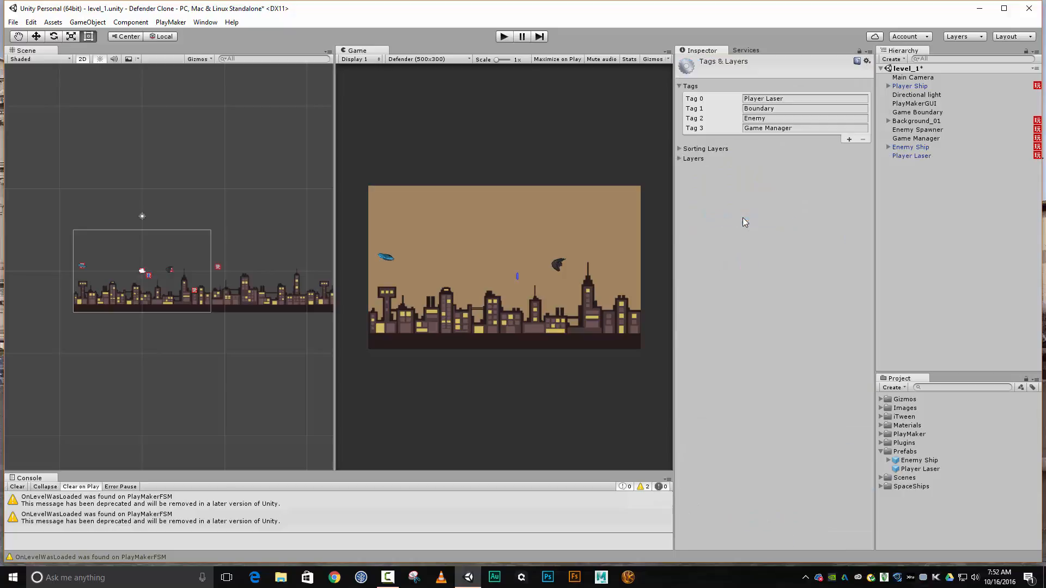
left_click(848, 141)
left_click(800, 139)
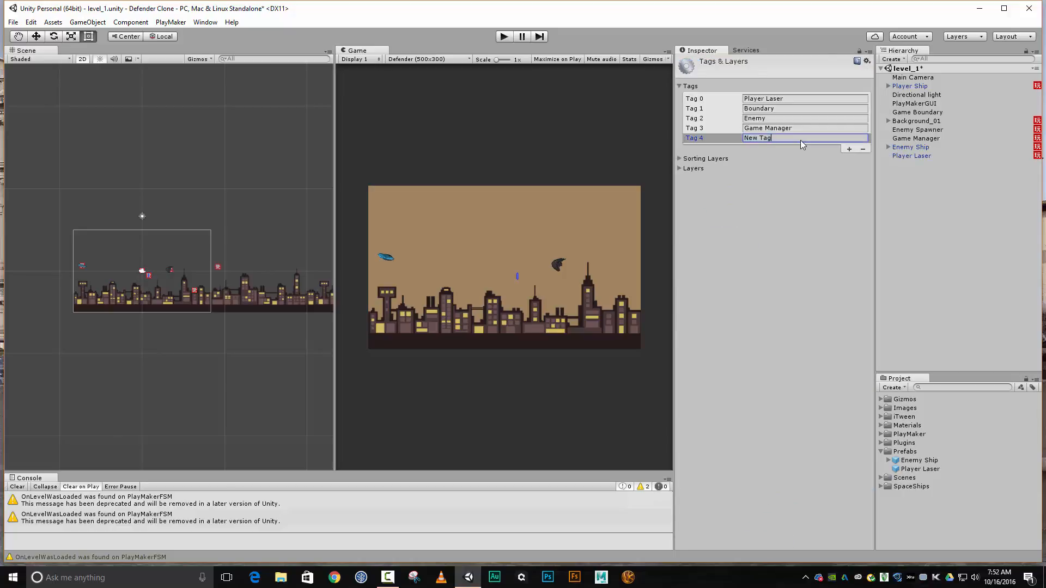
key("BackSpace")
key("BackSpace")
key("BackSpace")
key("BackSpace")
key("BackSpace")
key("BackSpace")
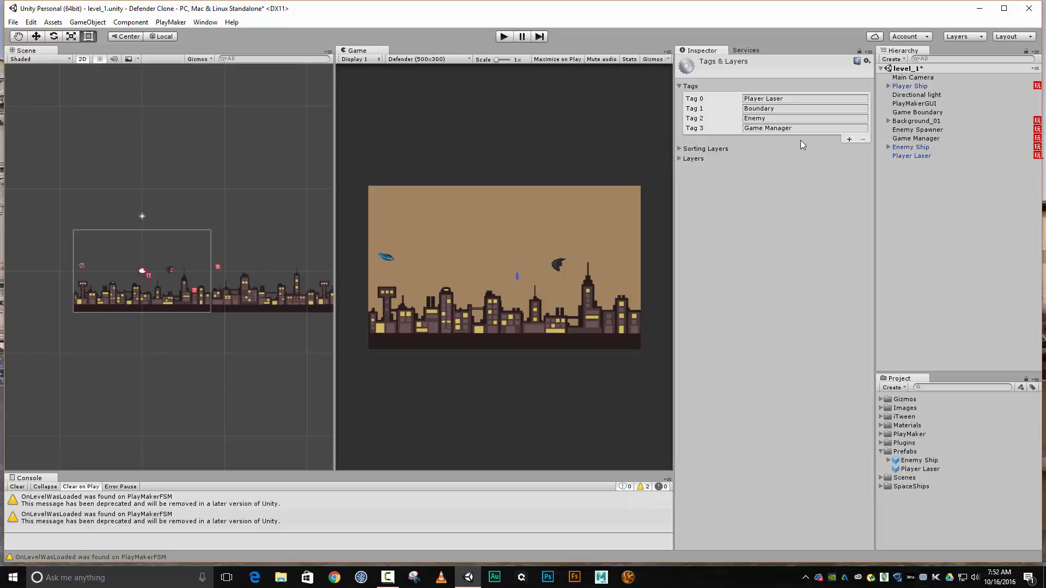
left_click(850, 139)
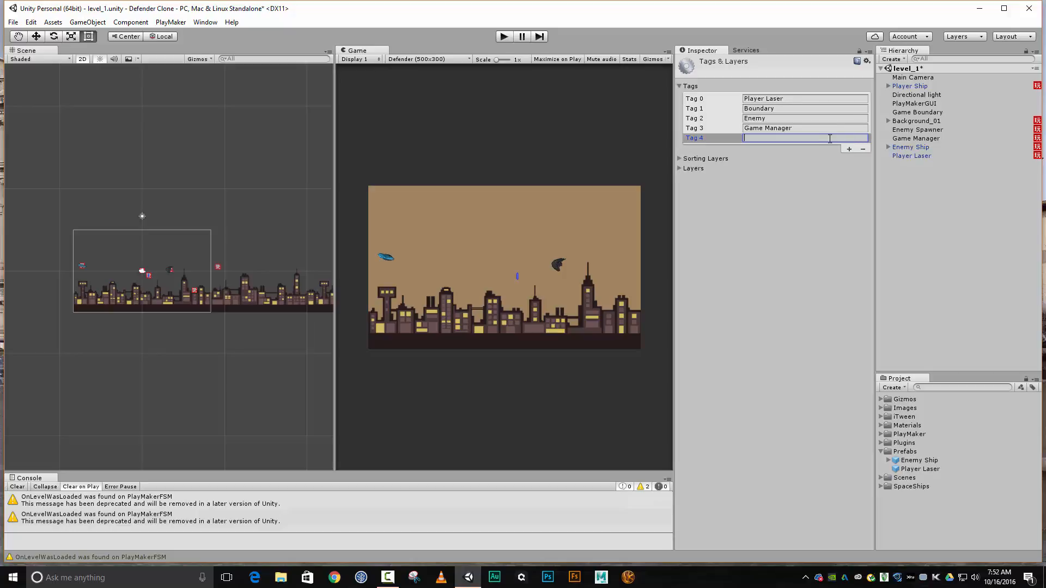
type("Enemy Laser")
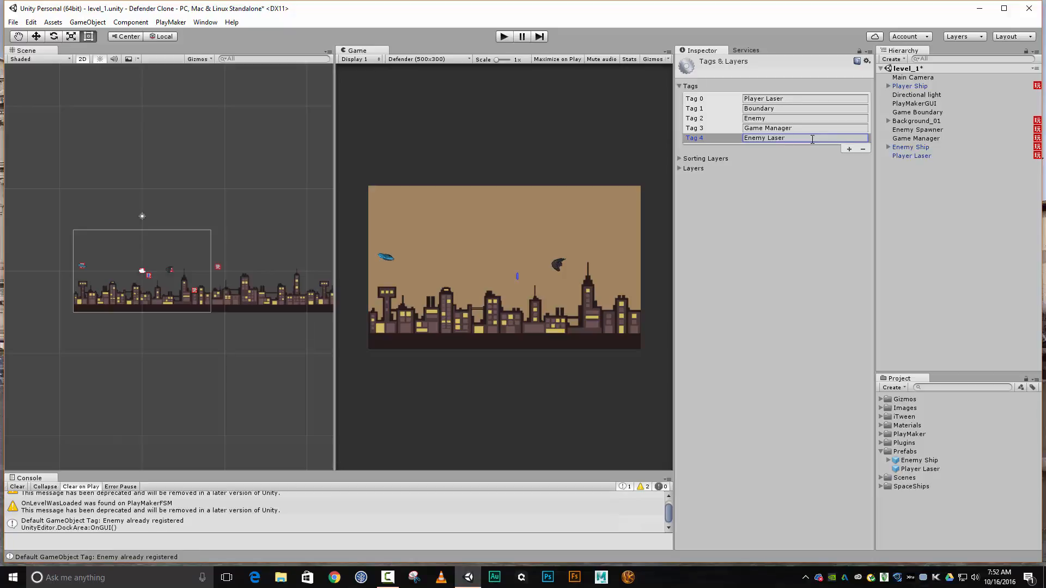
Assign the Enemy Laser tag to the Player Laser instance in the scene
left_click(911, 156)
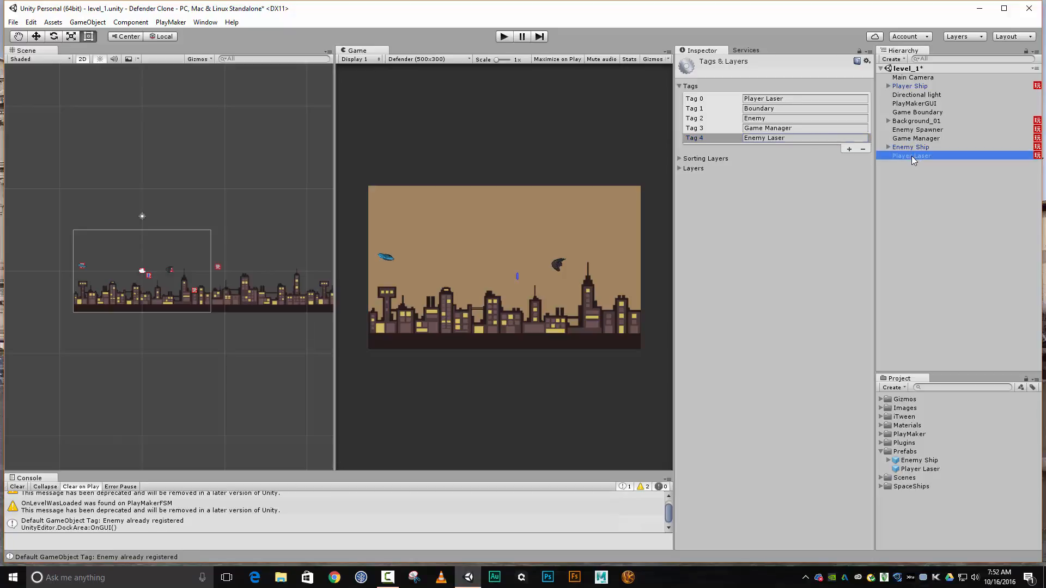
left_click(753, 71)
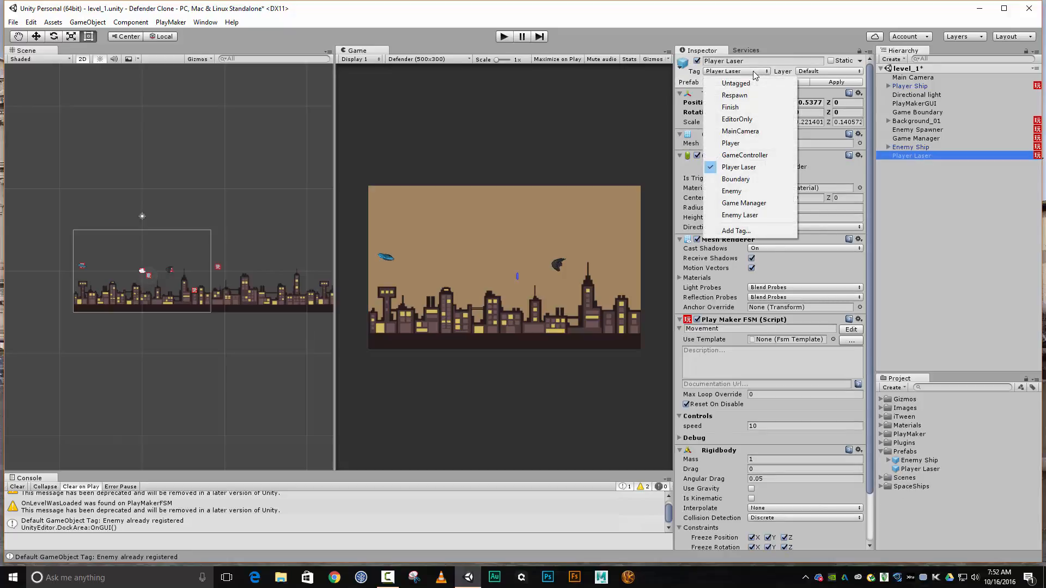
left_click(740, 214)
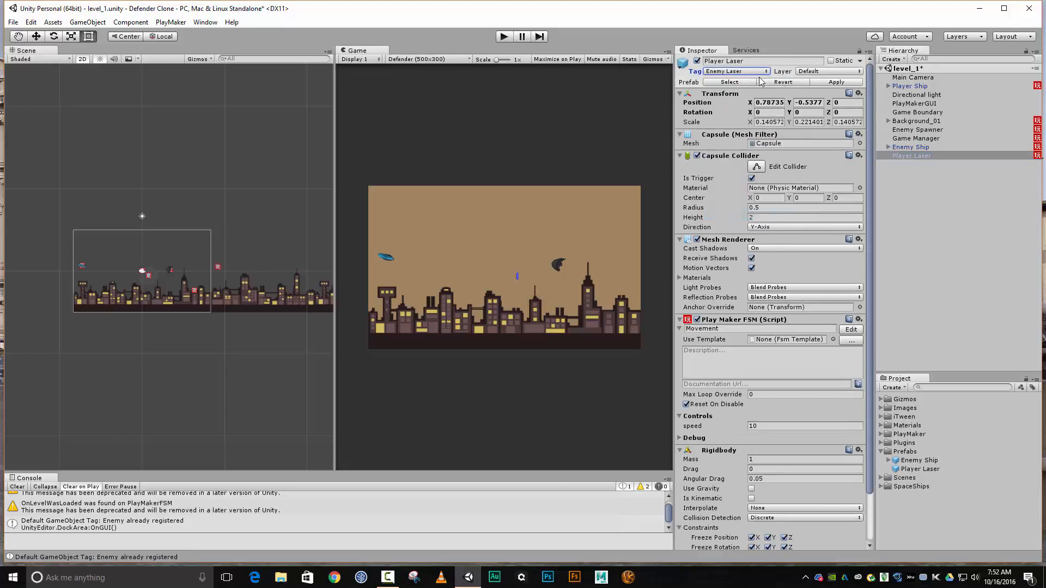
Rename the Player Laser instance as Enemy Laser and save it as a new prefab in the Prefabs folder
left_click(720, 61)
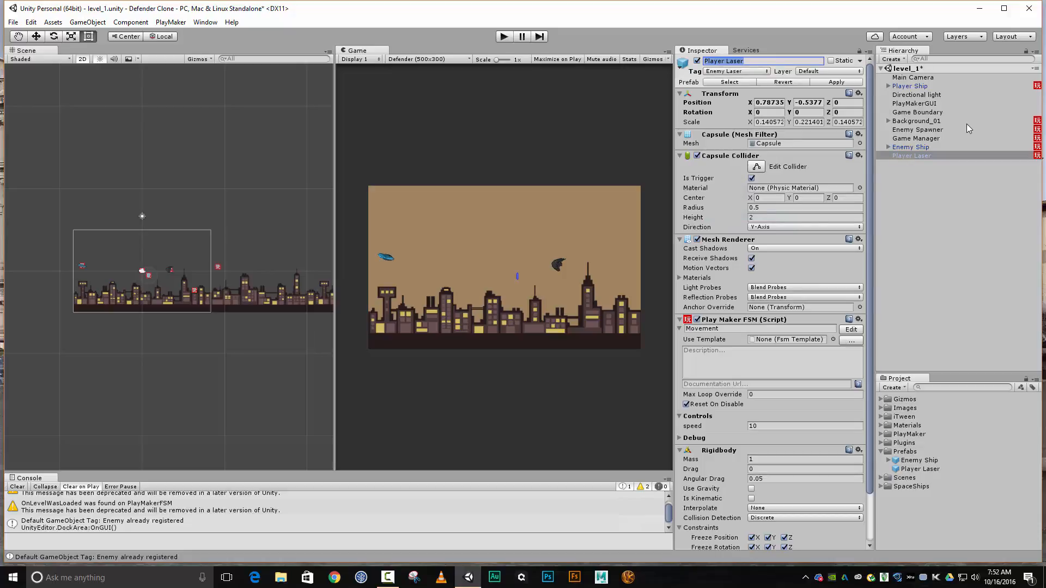
type("Enemy Laser")
key("Return")
left_click_drag(901, 156, 906, 456)
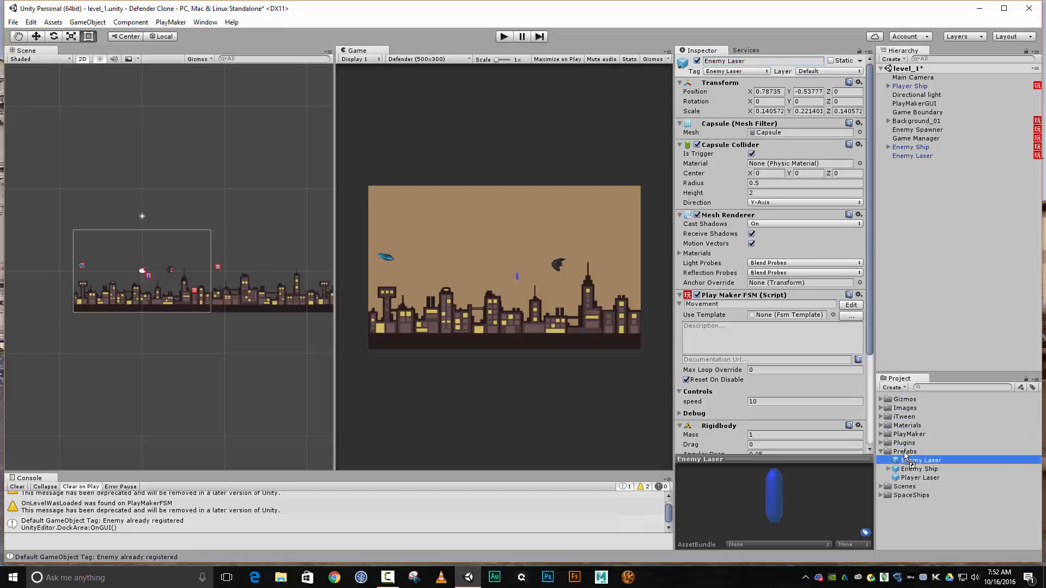
Open the Movement FSM of the scene's Enemy Laser for editing and review the object's remaining components and material
left_click(905, 155)
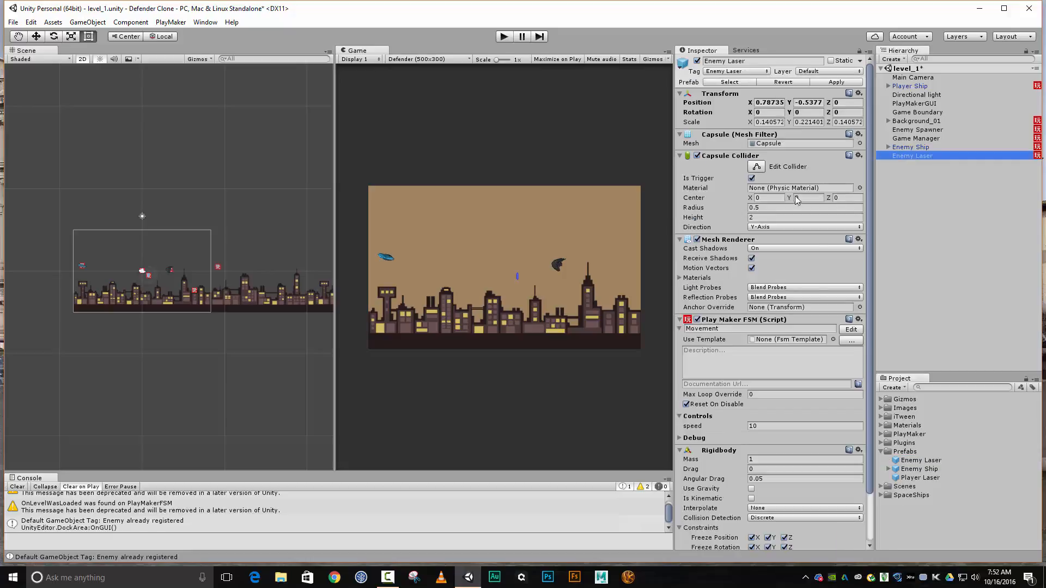
left_click(857, 329)
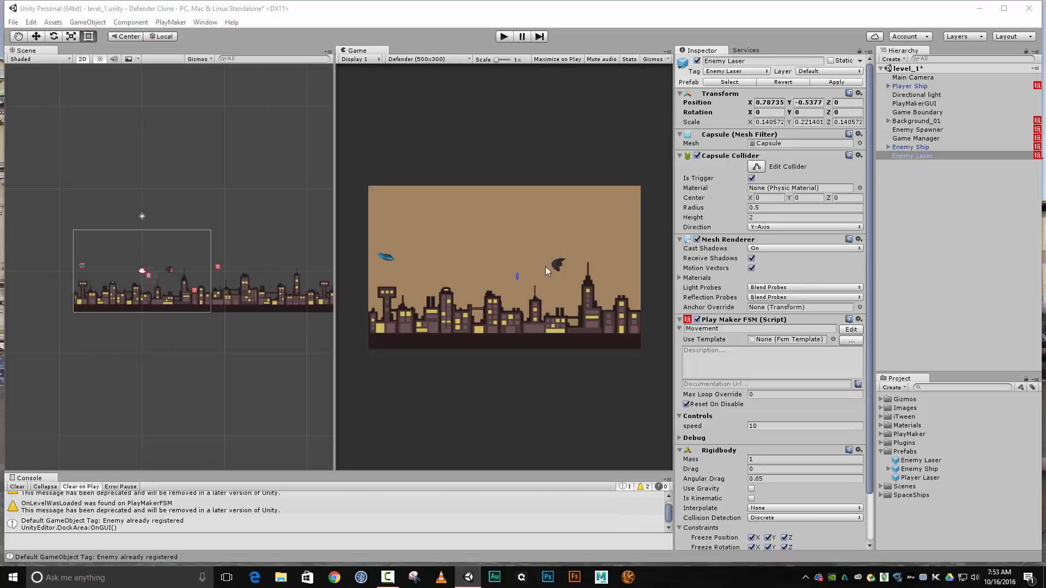
scroll(801, 238, "down", 3)
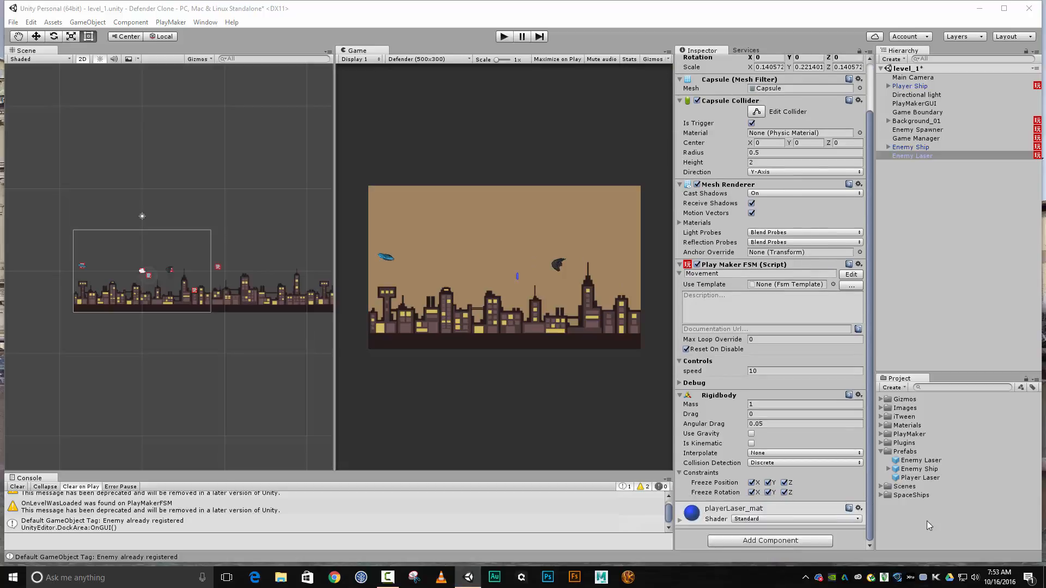
Try to copy and paste the playerLaser_mat material in the project's Materials folder
left_click(880, 425)
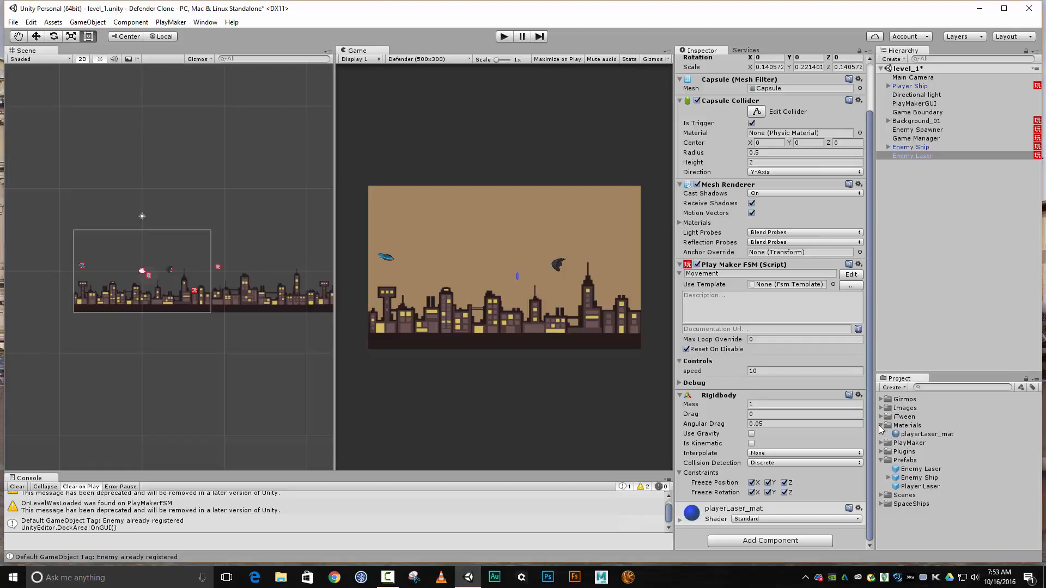
left_click(916, 433)
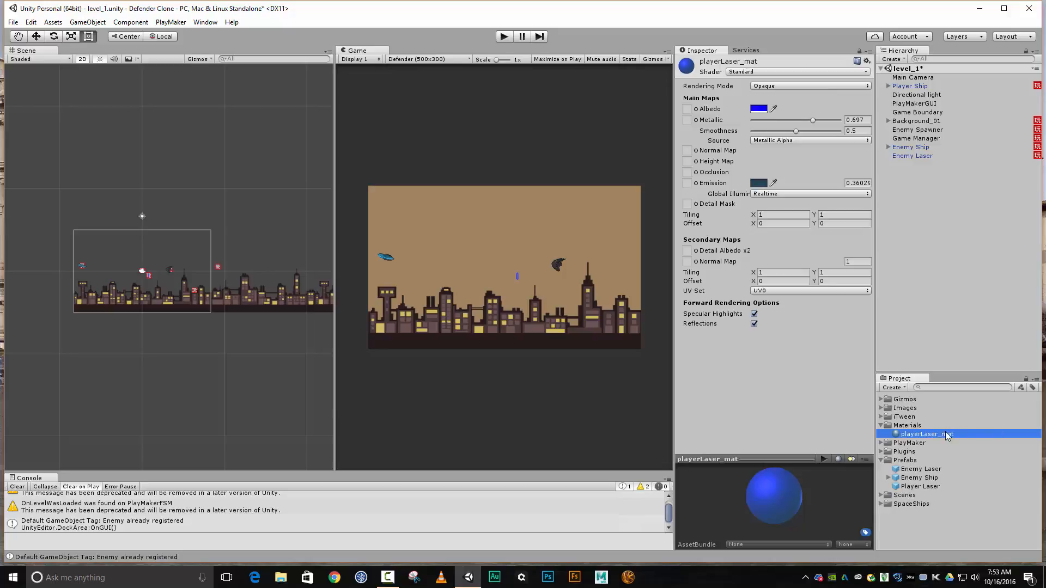
left_click(31, 22)
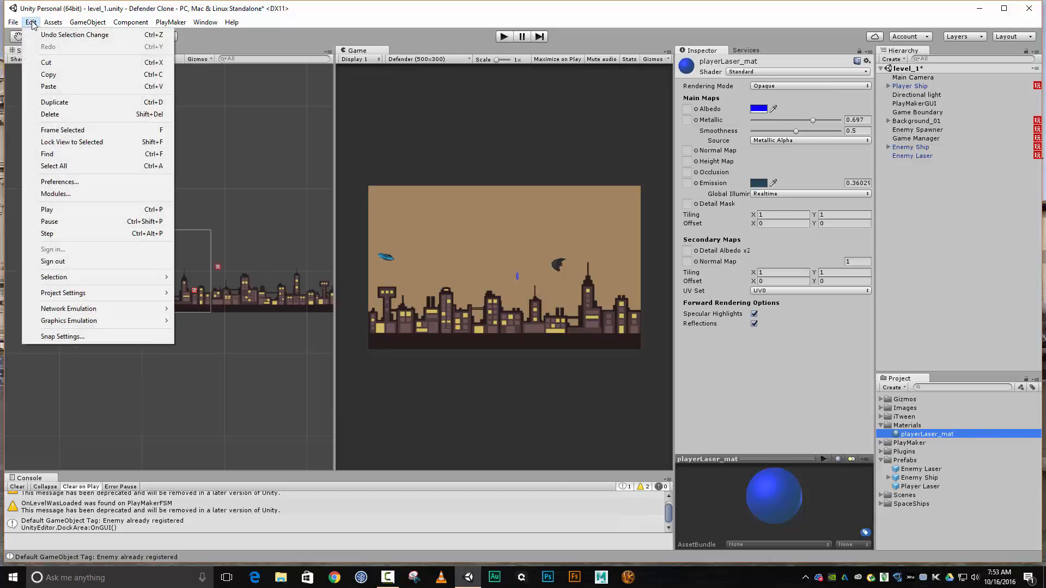
left_click(36, 78)
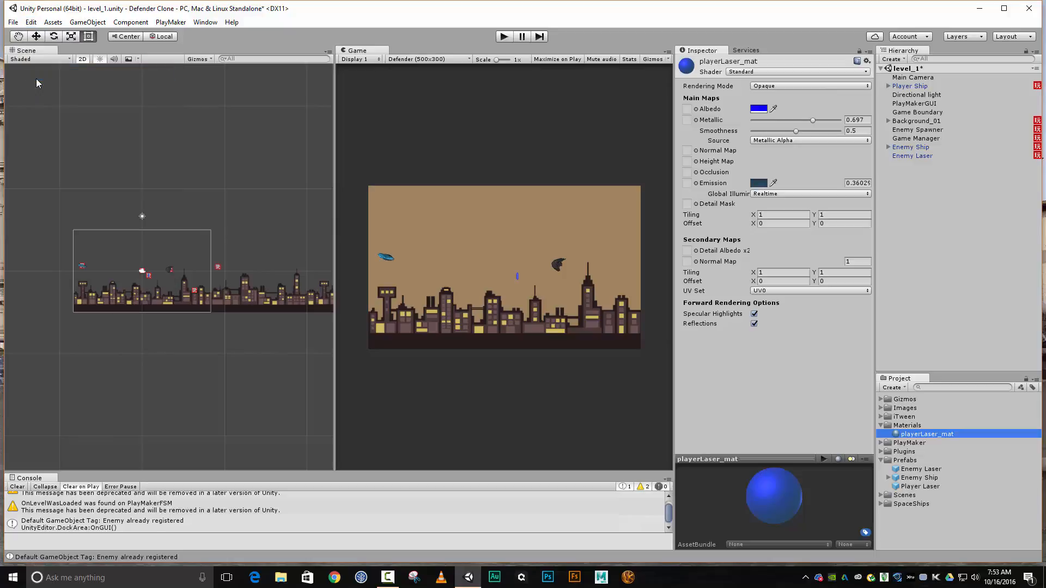
left_click(31, 22)
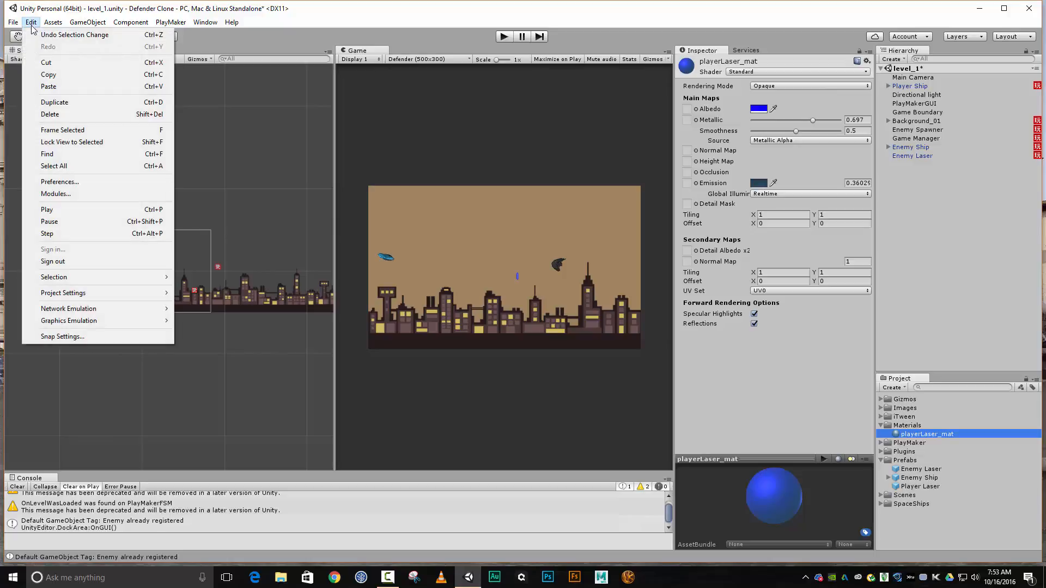
left_click(49, 86)
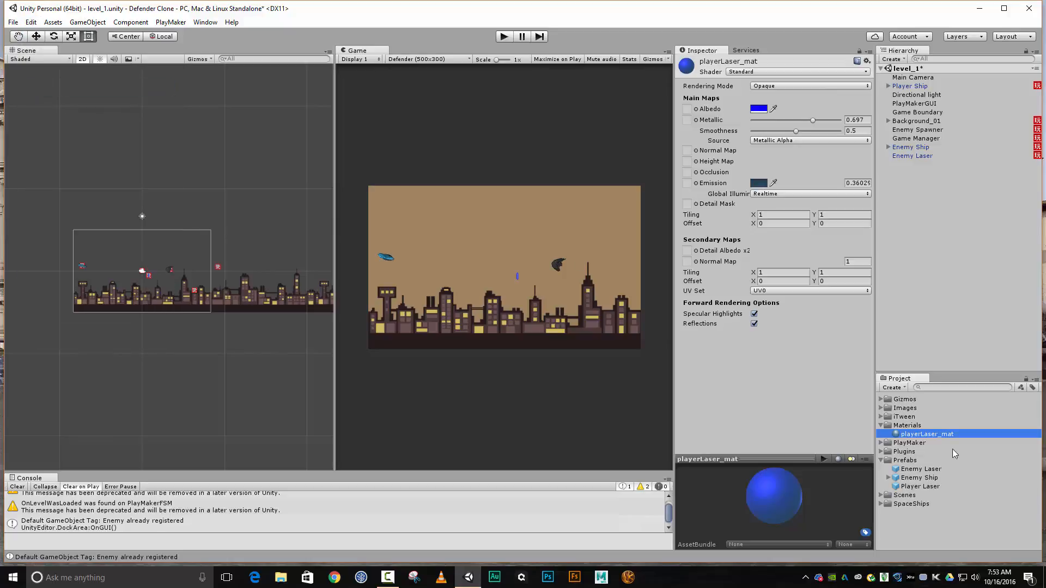
Show the Materials folder in File Explorer and make a copy of the playerLaser_mat file inside it
right_click(921, 427)
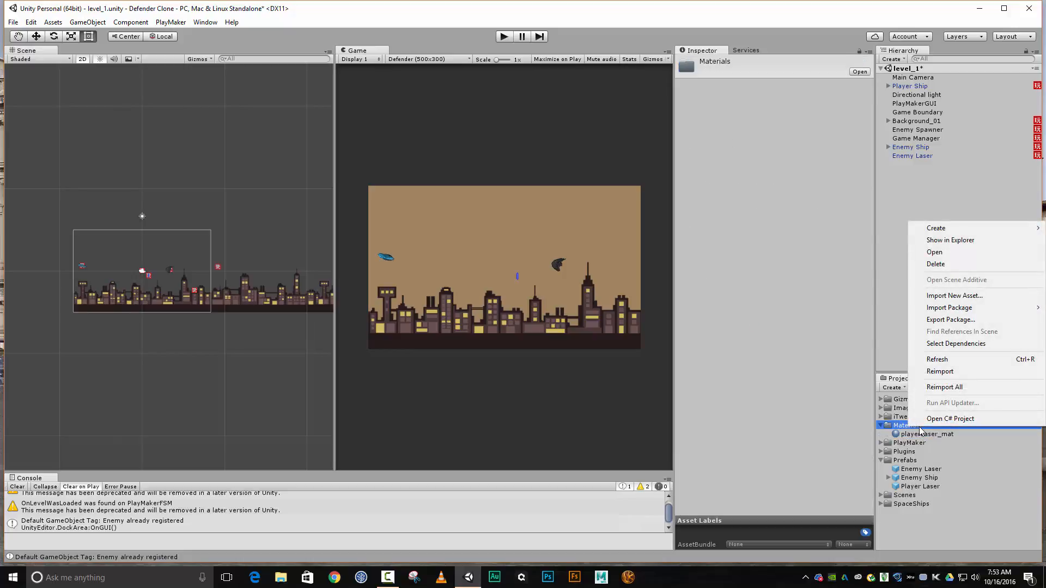
left_click(962, 242)
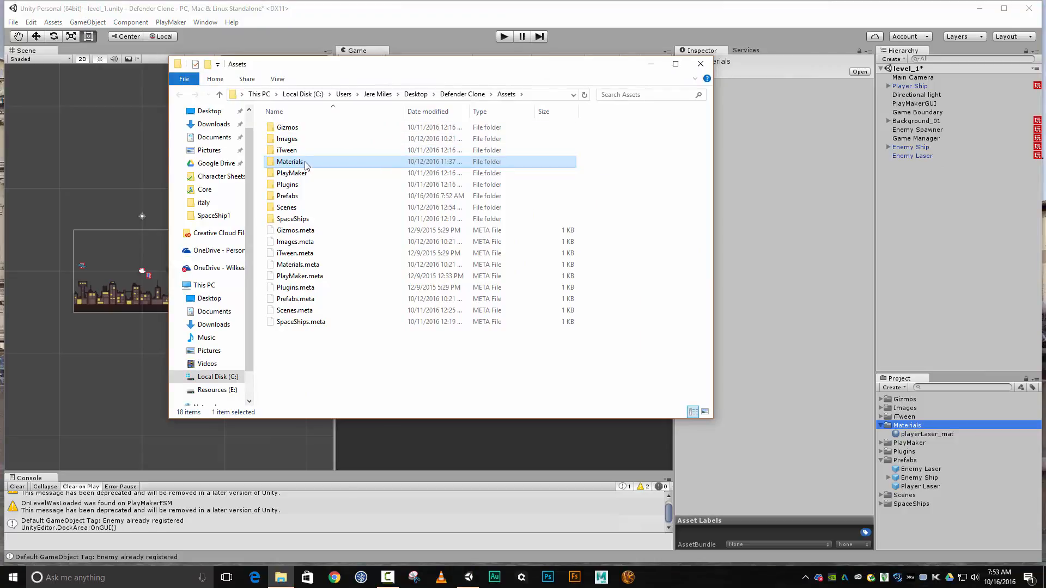
double_click(305, 165)
left_click(305, 128)
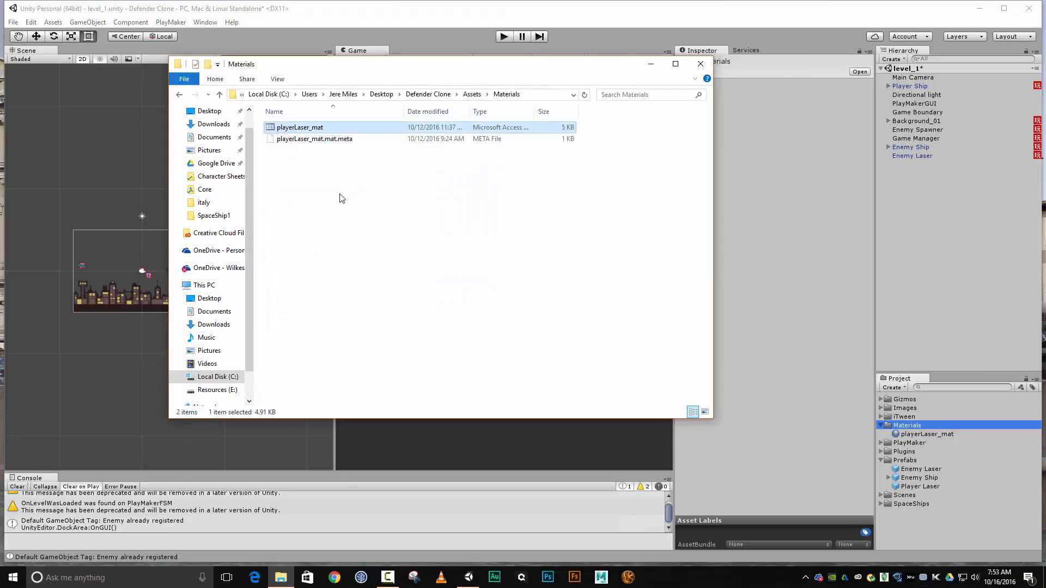
key("ctrl+v")
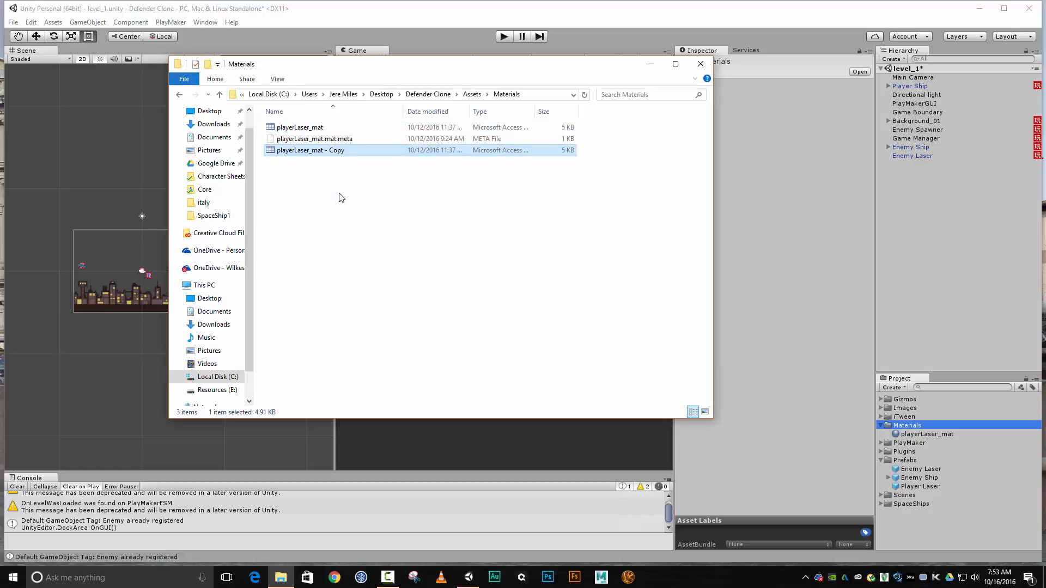
Rename the copied material file as enemyLaser_mat and return to Unity by closing File Explorer
key("F2")
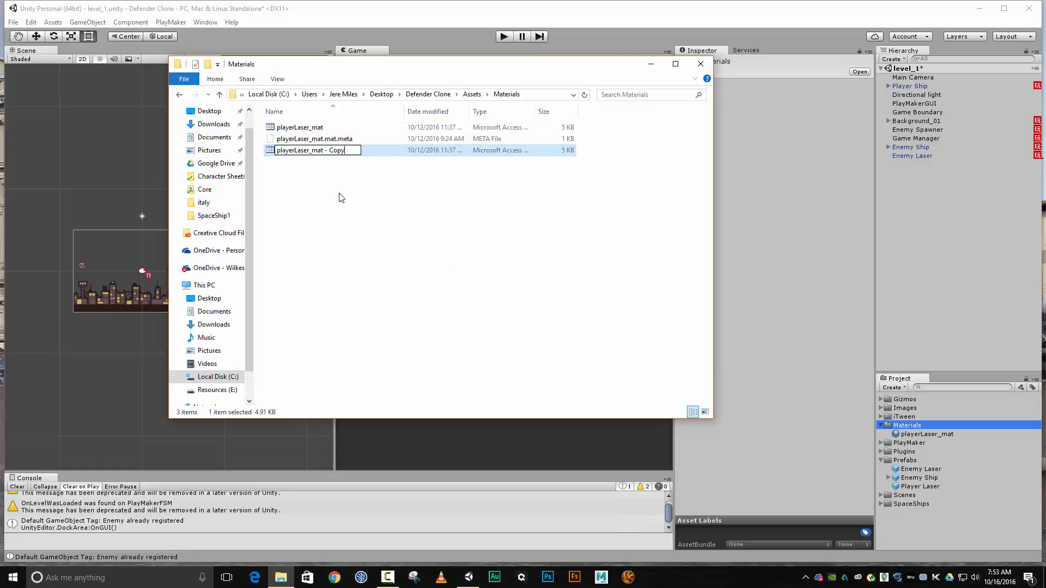
key("BackSpace")
key("BackSpace")
key("BackSpace")
key("BackSpace")
key("BackSpace")
key("BackSpace")
key("BackSpace")
key("Delete")
key("Delete")
key("Delete")
key("Delete")
key("Delete")
key("Delete")
type("enemy")
key("Return")
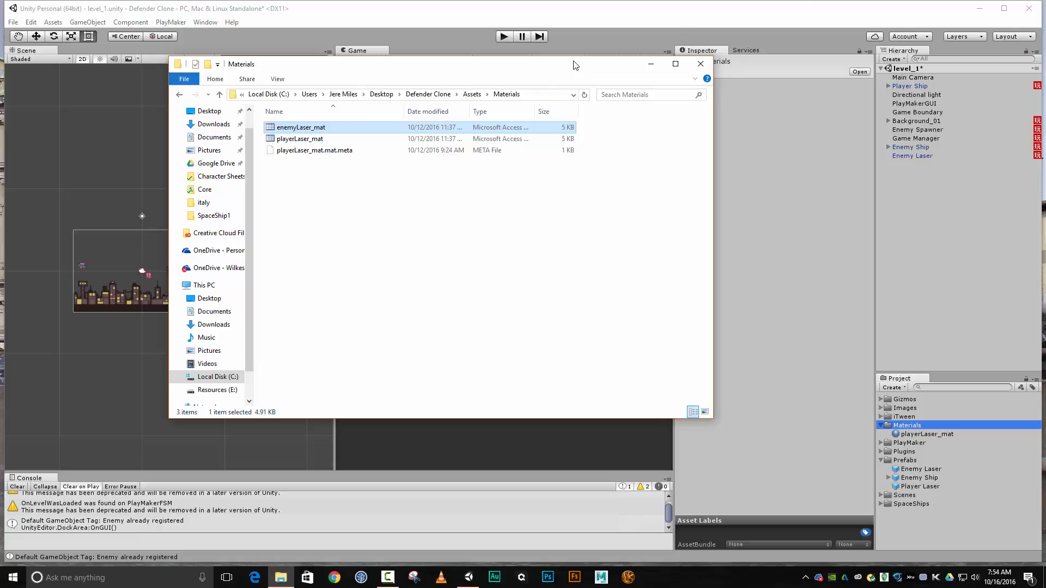
left_click(701, 64)
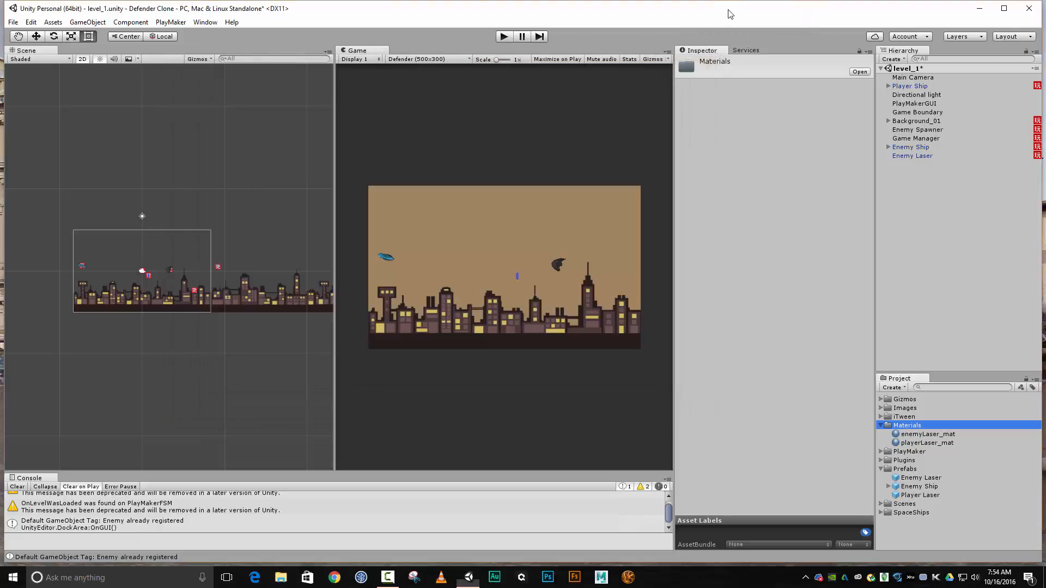
Set the Albedo color of the enemyLaser_mat material to a red with hex value FF002FFF
left_click(926, 434)
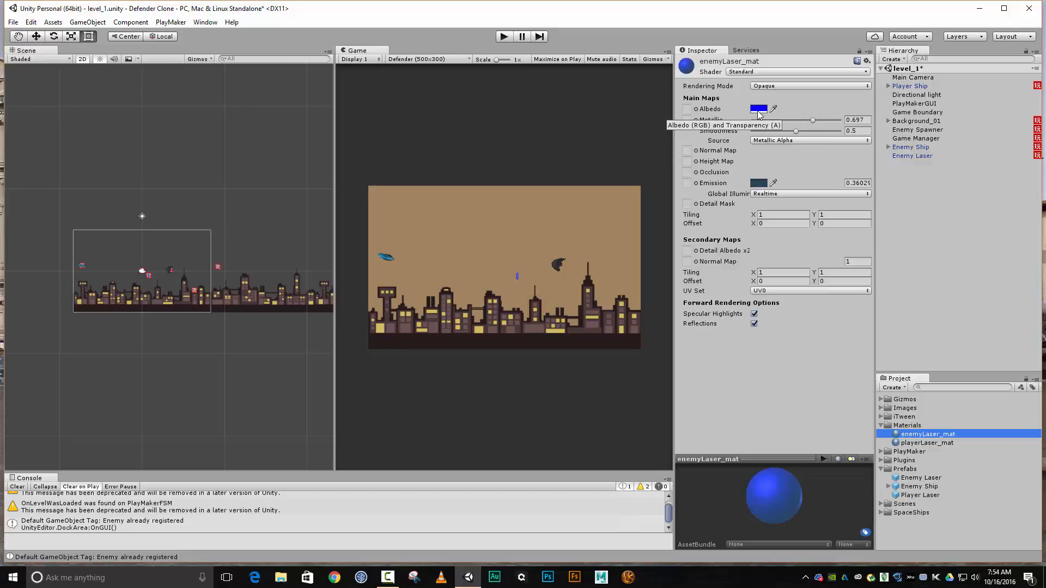
left_click(758, 109)
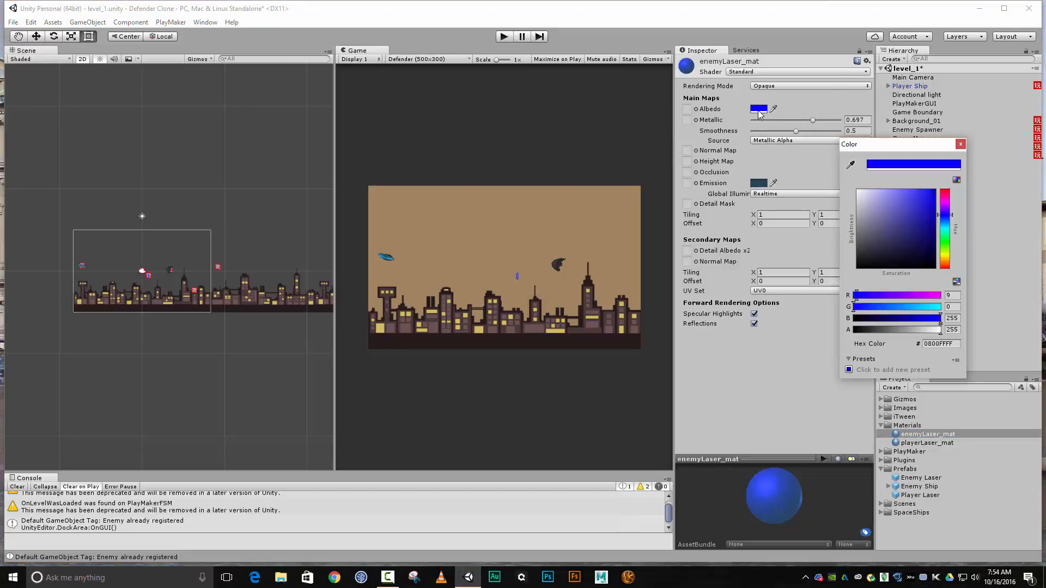
left_click(952, 205)
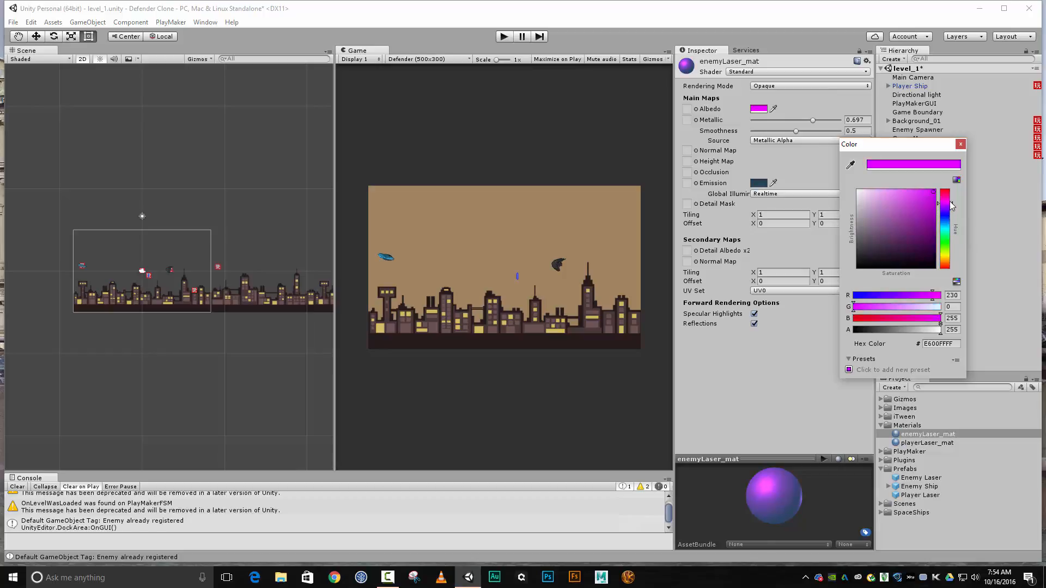
left_click_drag(951, 202, 949, 191)
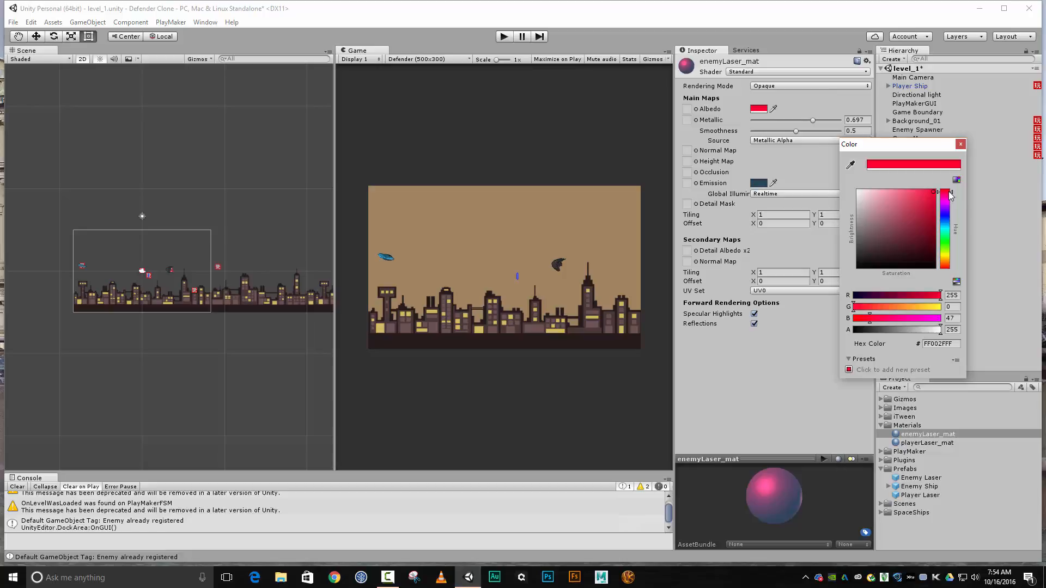
left_click(961, 144)
Shift the Emission color of enemyLaser_mat to a dark magenta with hex value 5B244A
left_click(764, 186)
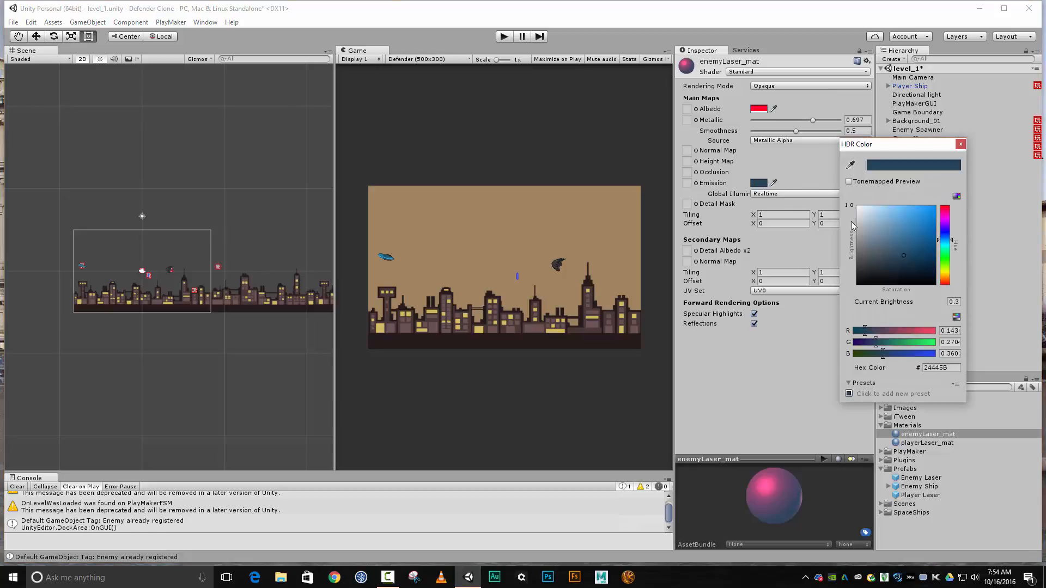
mouse_move(948, 243)
left_mouse_down()
mouse_move(947, 209)
mouse_move(946, 219)
left_mouse_up()
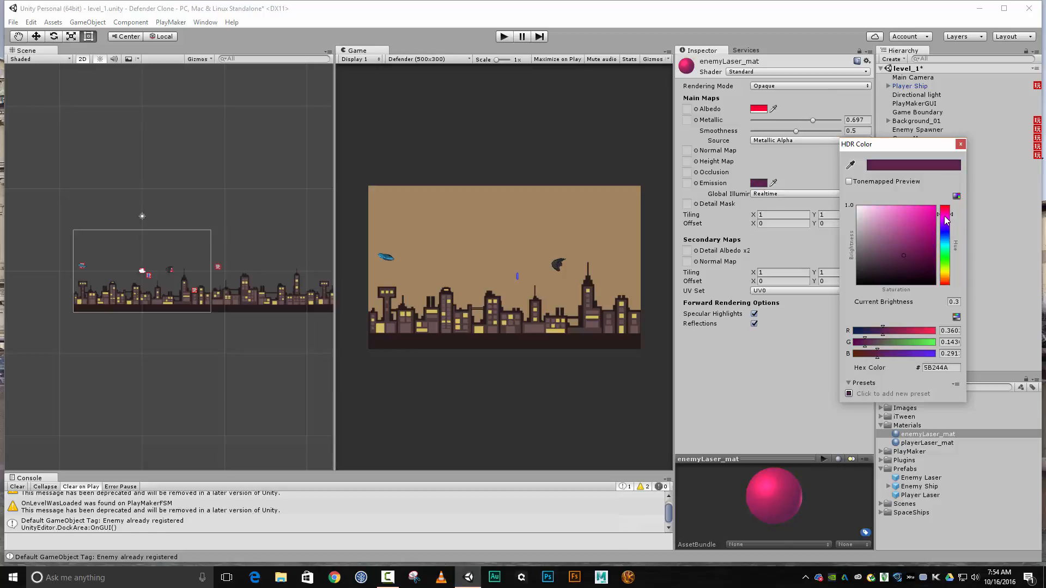
left_click(962, 145)
Assign enemyLaser_mat as Element 0 of the Mesh Renderer materials on the scene's Enemy Laser
left_click(911, 156)
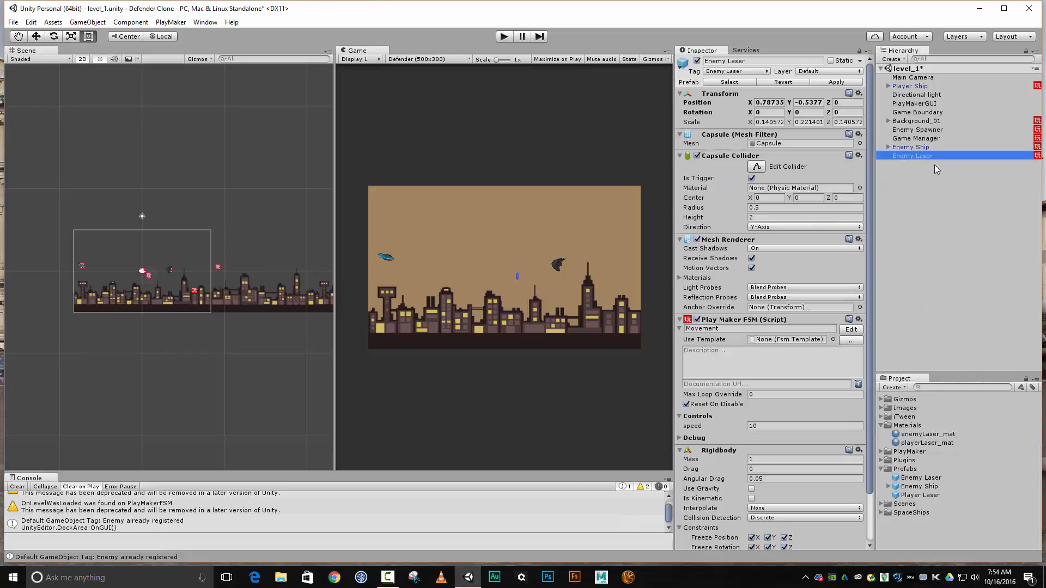
scroll(762, 352, "down", 3)
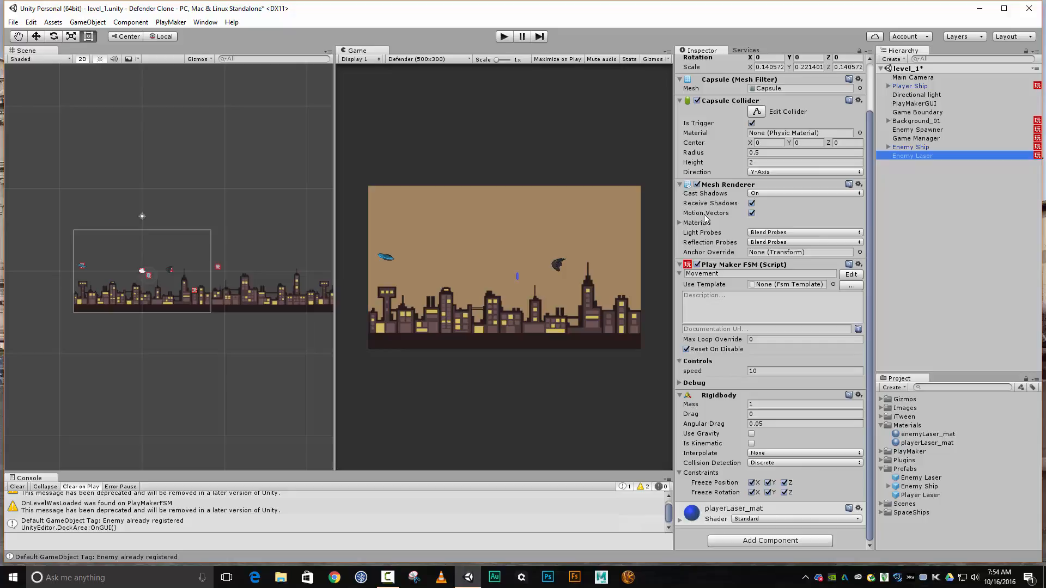
left_click(678, 224)
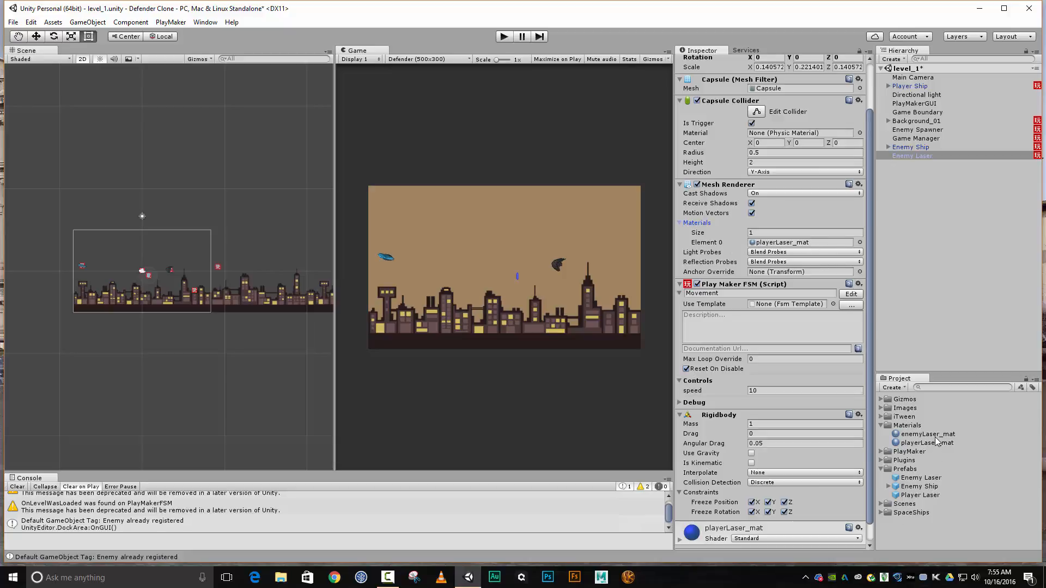
left_click_drag(932, 434, 790, 245)
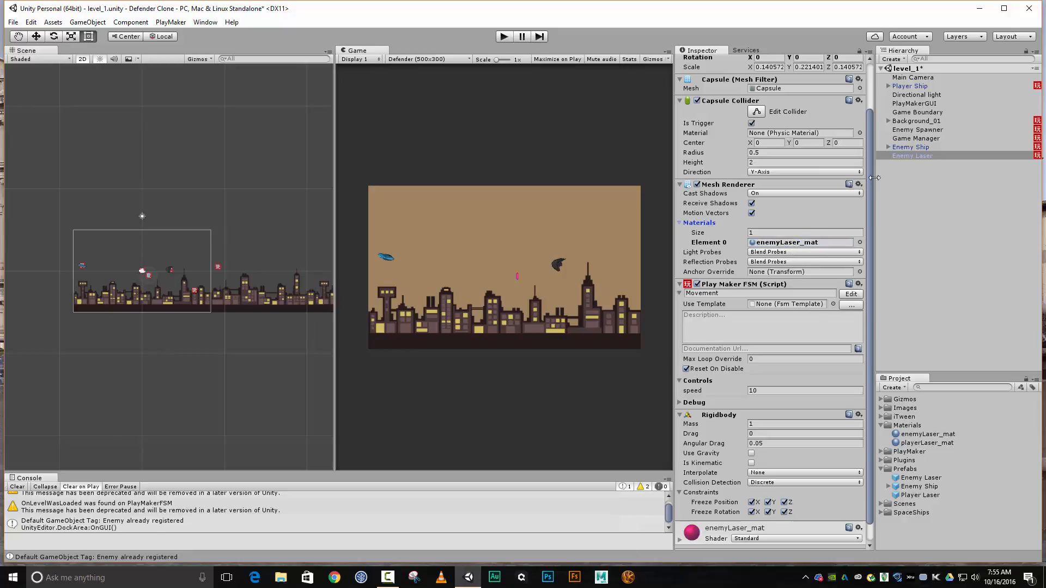
Apply the scene Enemy Laser's changes to its prefab and check the Enemy Laser prefab in the Prefabs folder
left_click(916, 156)
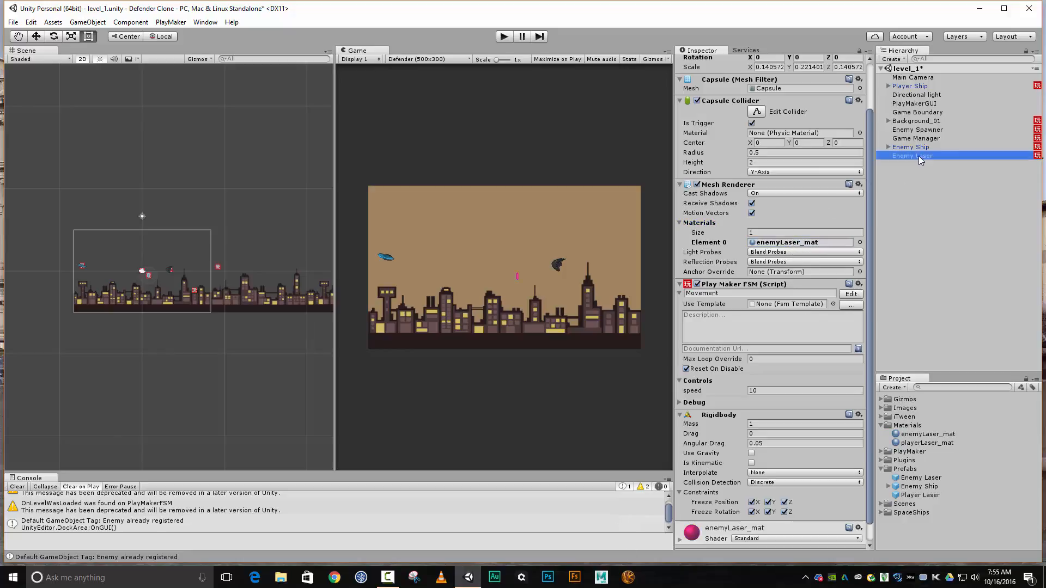
left_click_drag(870, 195, 871, 123)
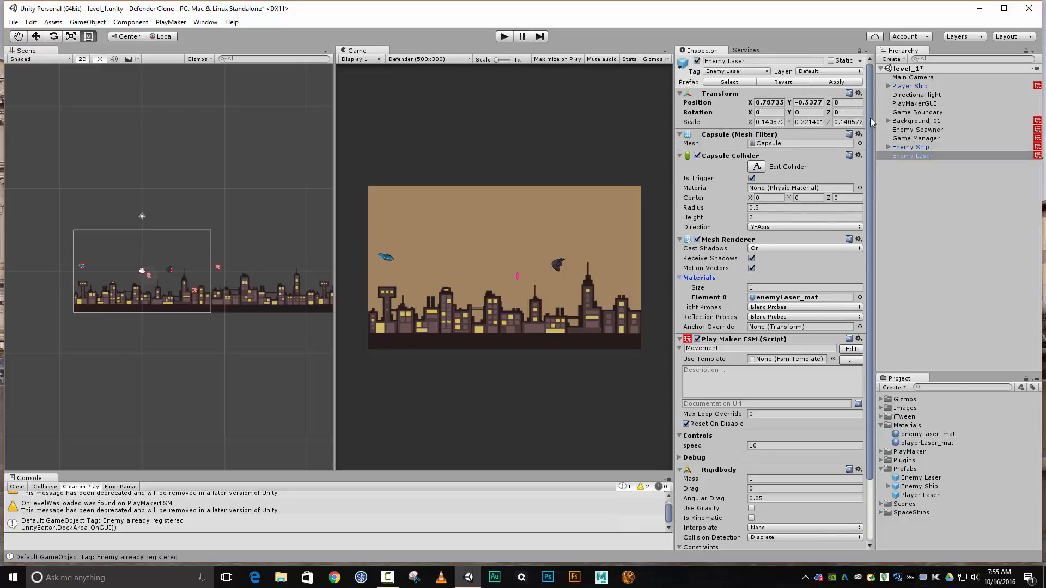
left_click(854, 84)
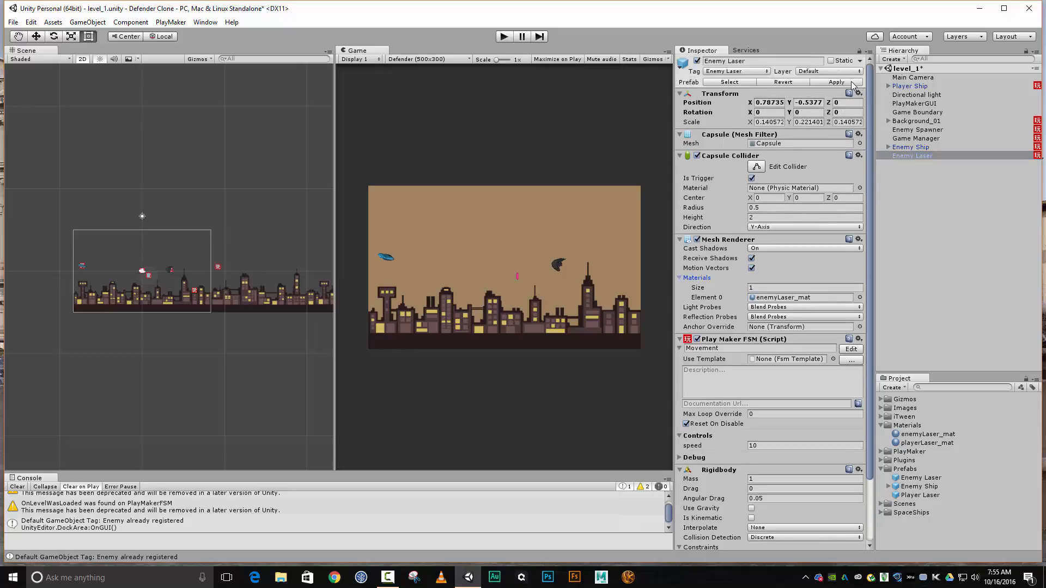
left_click(922, 478)
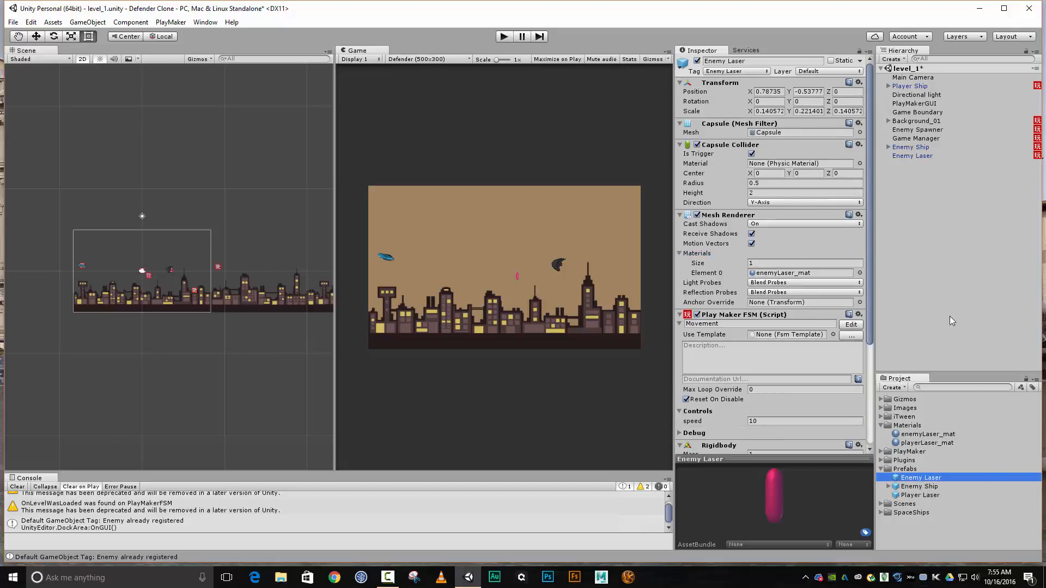
Edit the Enemy Laser prefab's Movement FSM and set the On Trigger Enter event's Collide Tag to Player in the Move state
left_click(904, 157)
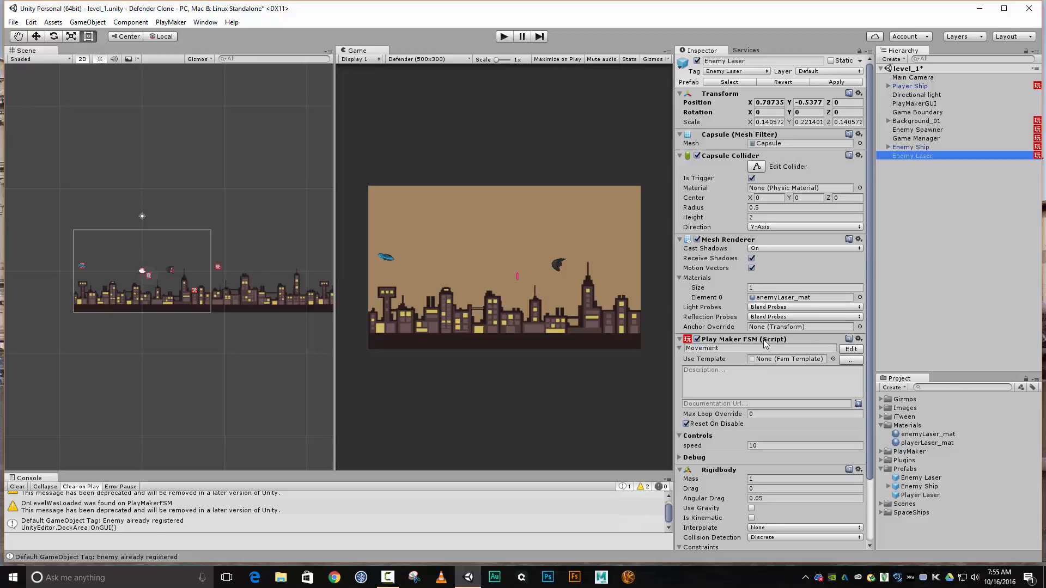
left_click(851, 349)
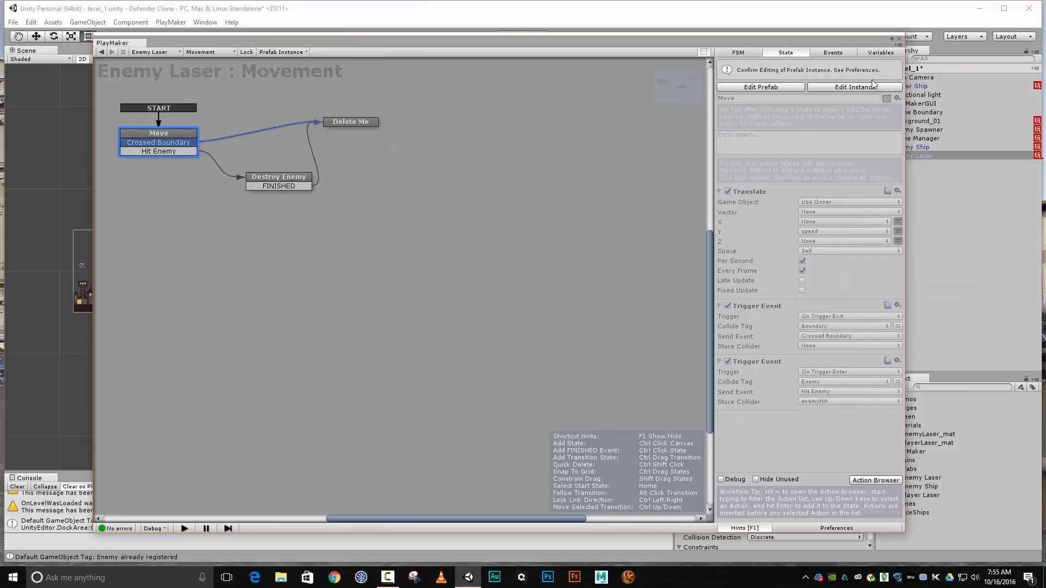
left_click(785, 88)
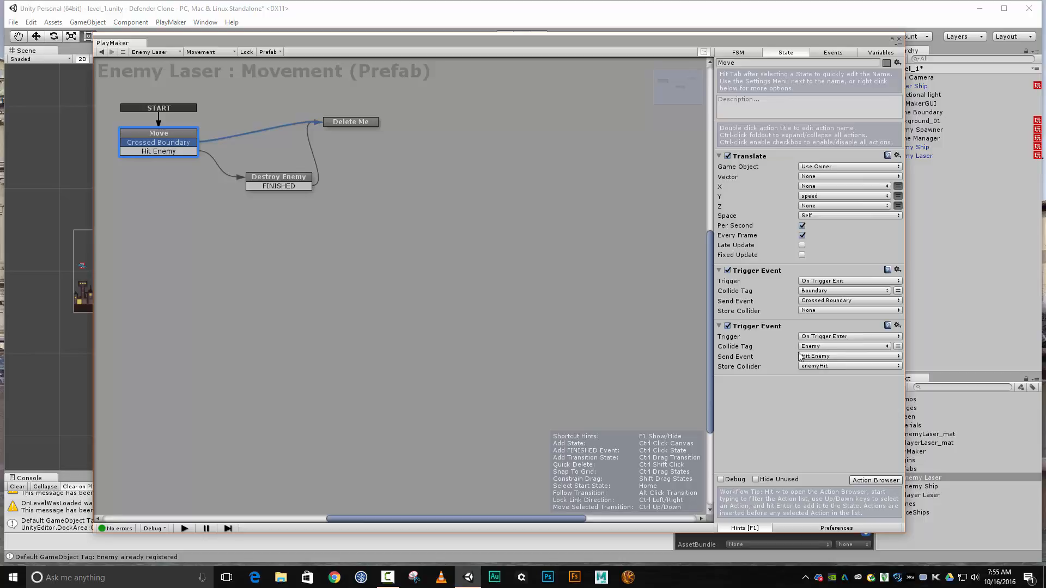
left_click(856, 347)
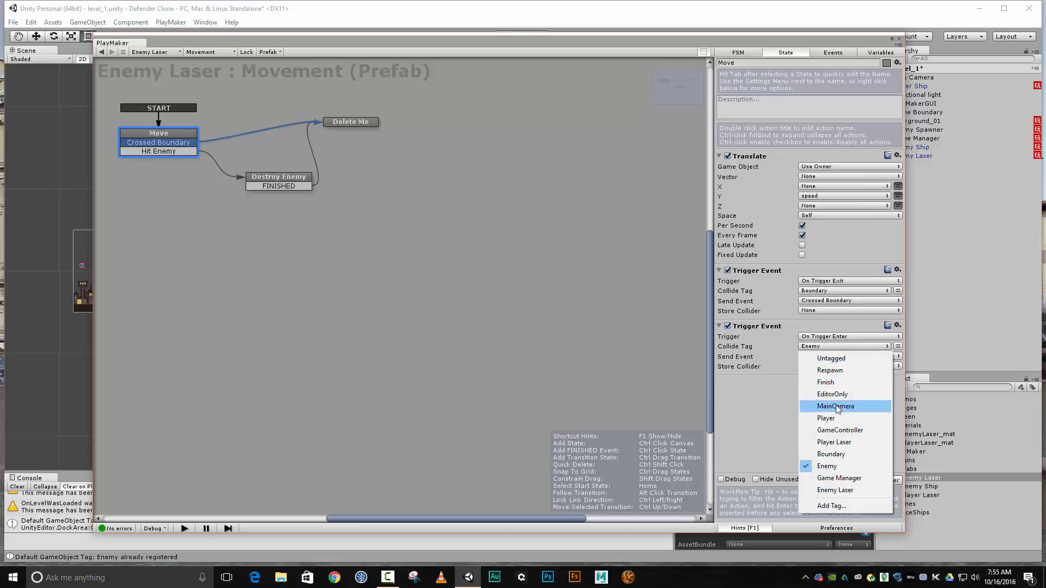
left_click(829, 419)
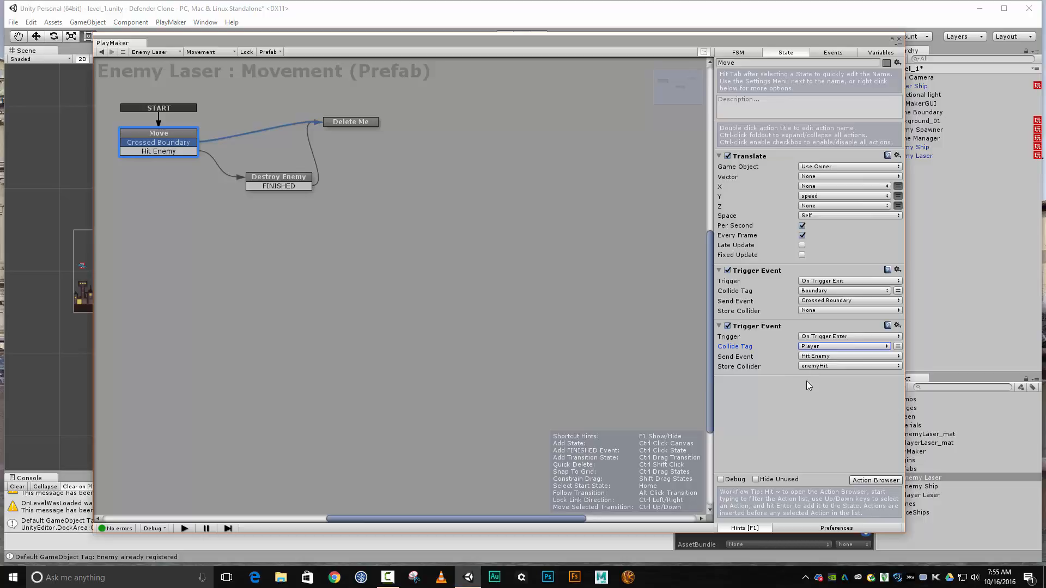
Disable and collapse the Find Game Object, Set Fsm Bool and Set Fsm Int actions in the Destroy Enemy state
left_click(288, 185)
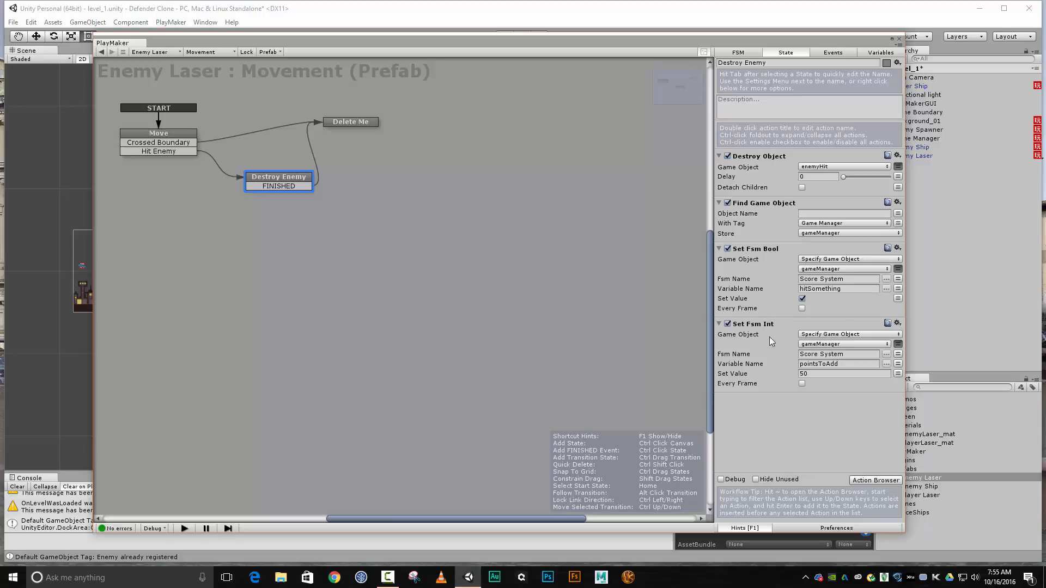
left_click(728, 323)
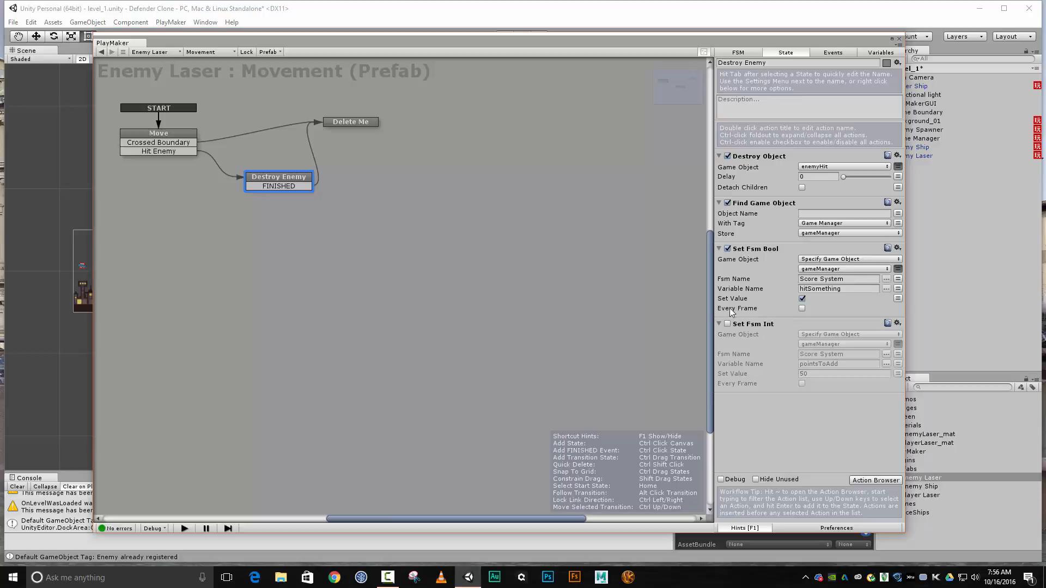
left_click(727, 248)
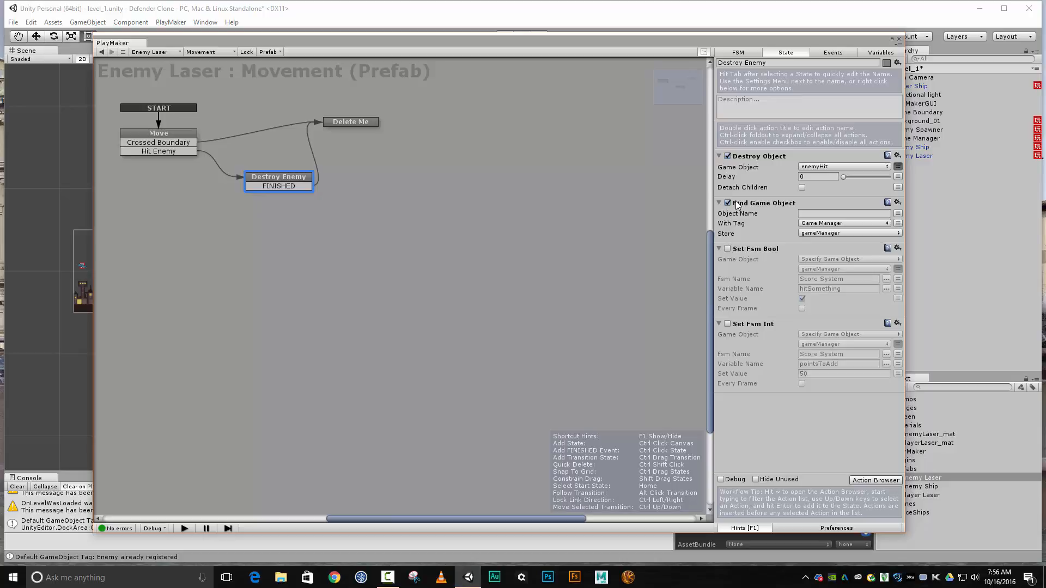
left_click(727, 203)
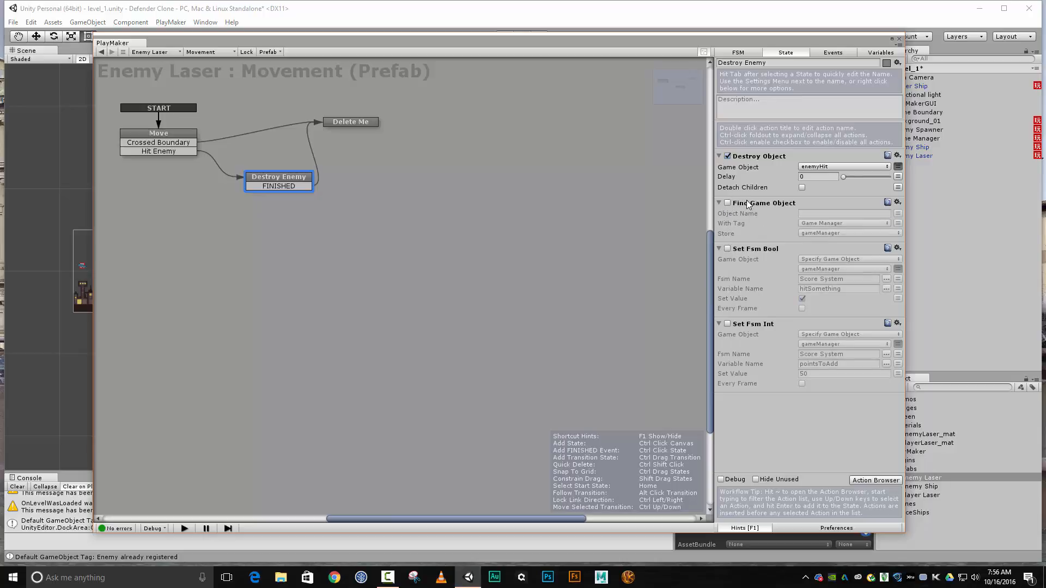
left_click(720, 323)
left_click(719, 249)
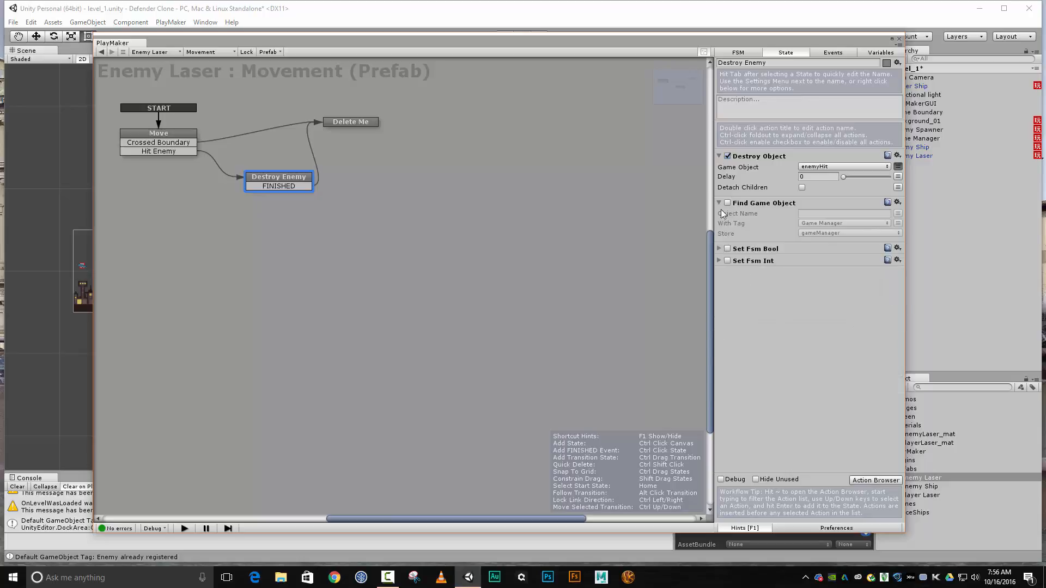
left_click(721, 203)
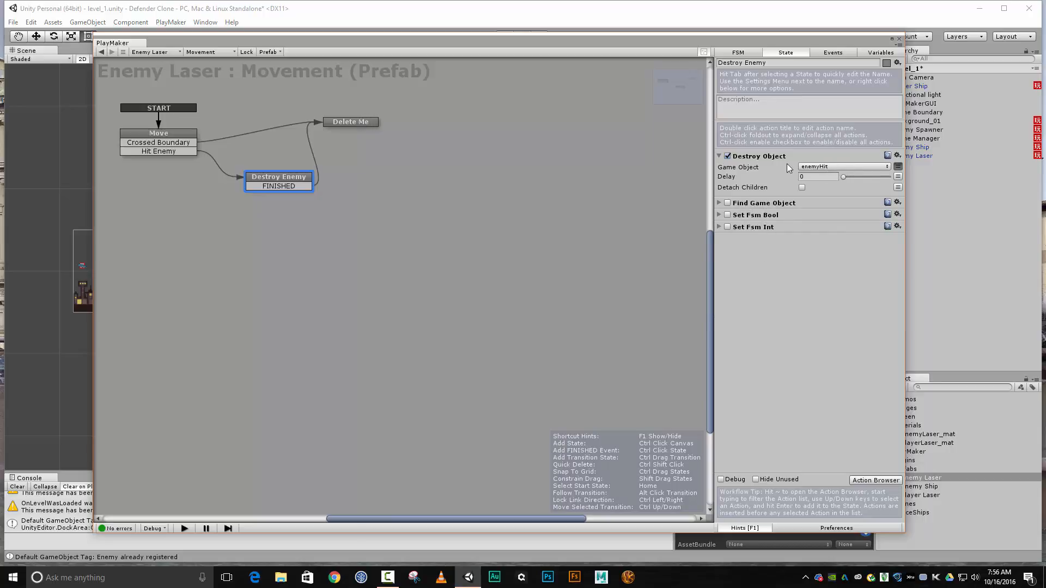
Review the prefab's Delete Me and Move states, check the Movement FSM on the scene's Enemy Laser, and close the FSM editor
left_click(333, 121)
left_click(136, 134)
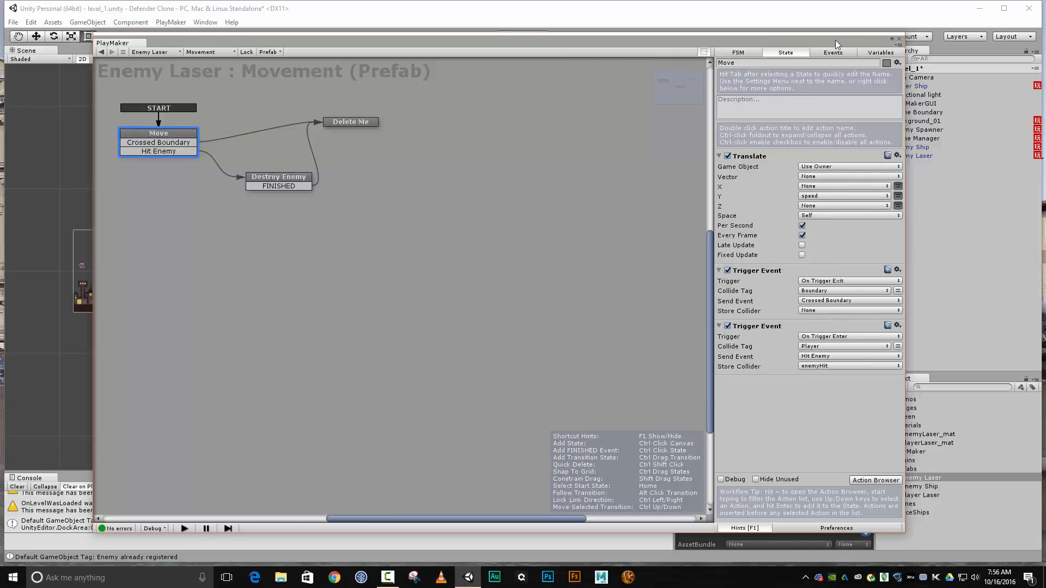
left_click(898, 38)
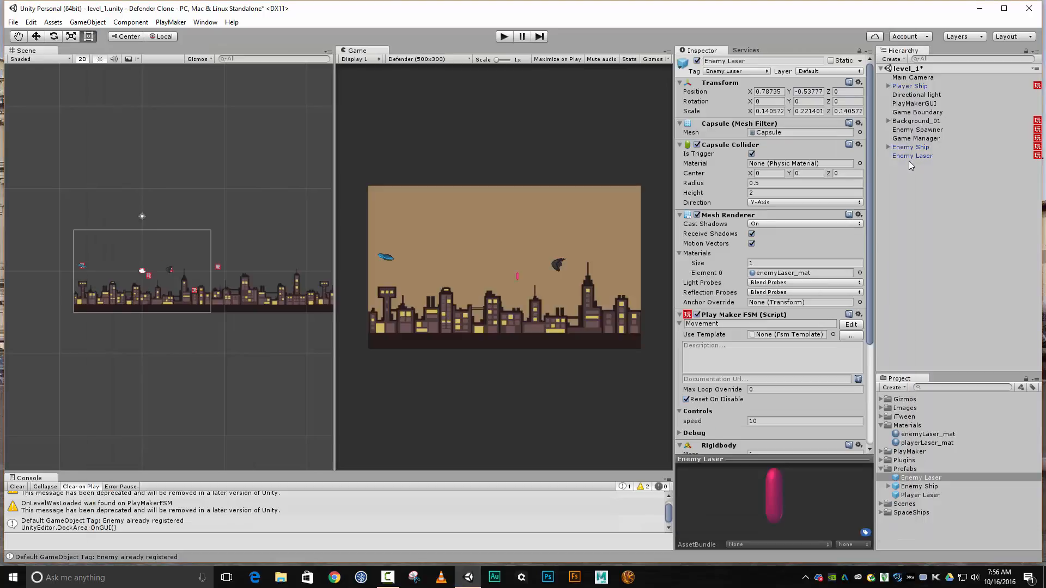
left_click(909, 156)
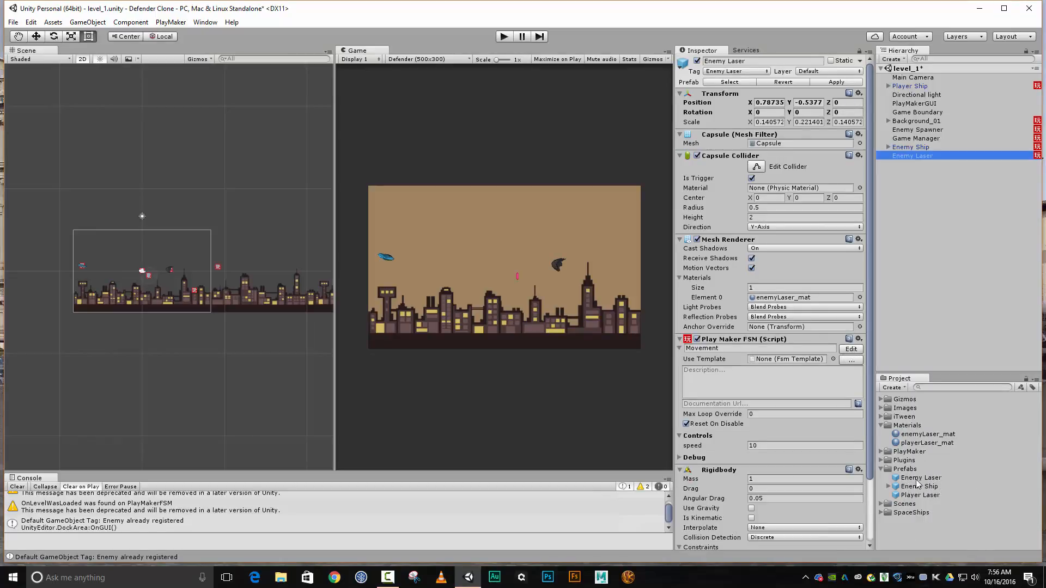
left_click(855, 349)
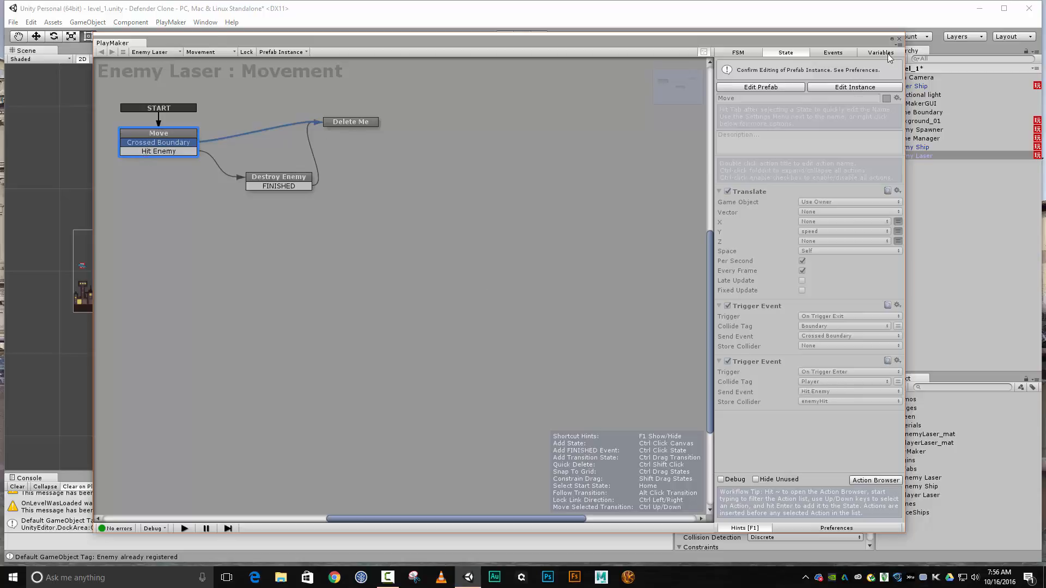
left_click(899, 39)
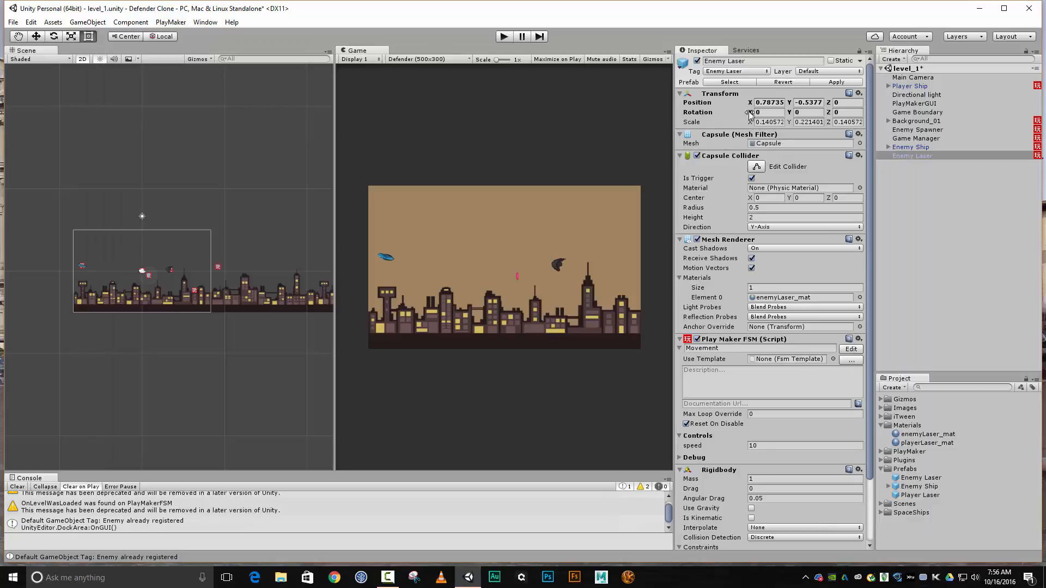
Delete the Enemy Laser instance from the scene
left_click(912, 146)
left_click(911, 155)
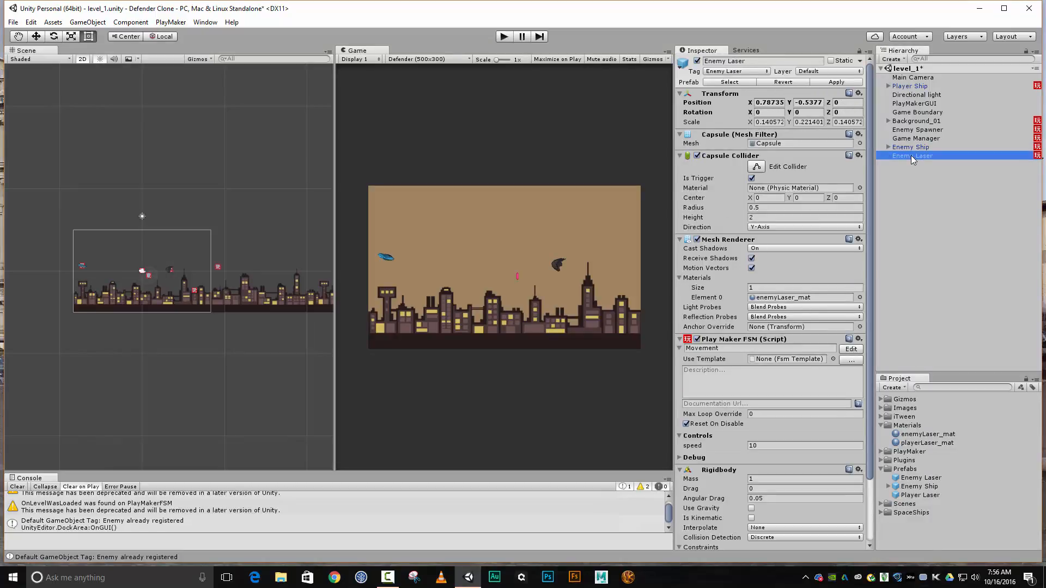
key("Delete")
Add a 3D Cube object to the scene and dismiss the Norton notification
left_click(911, 147)
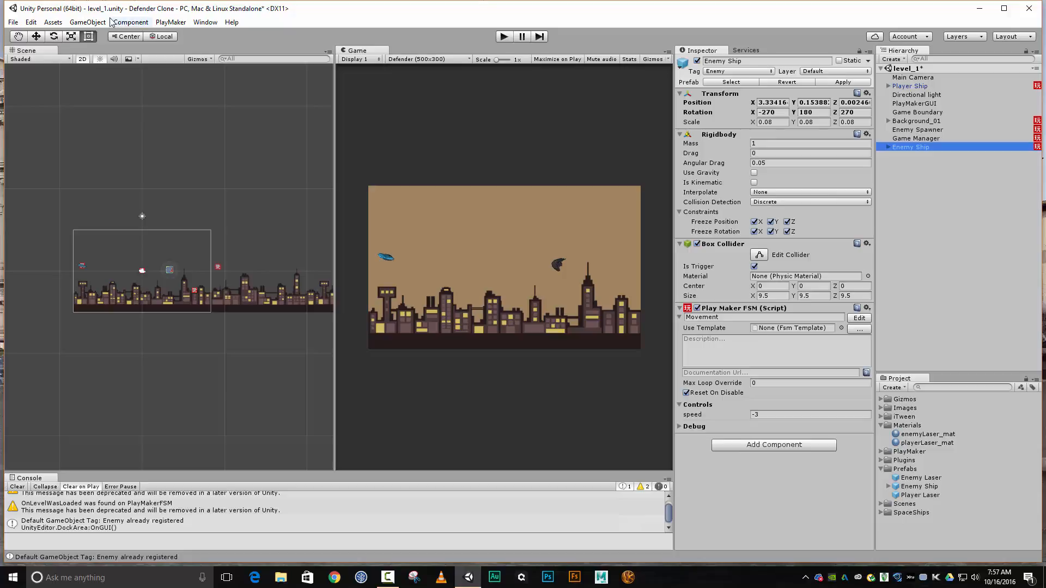
left_click(89, 23)
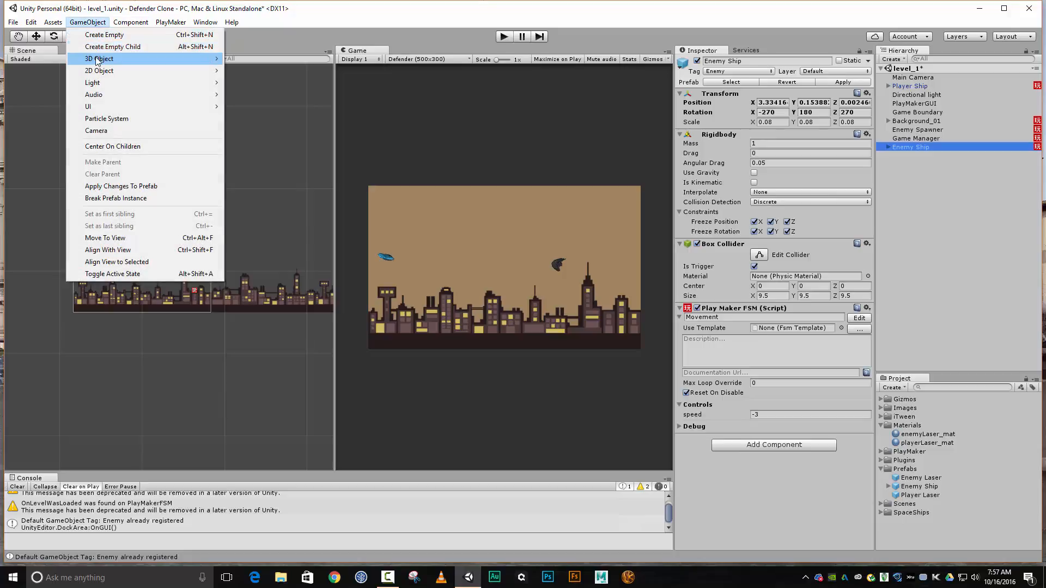
mouse_move(99, 60)
left_click(248, 59)
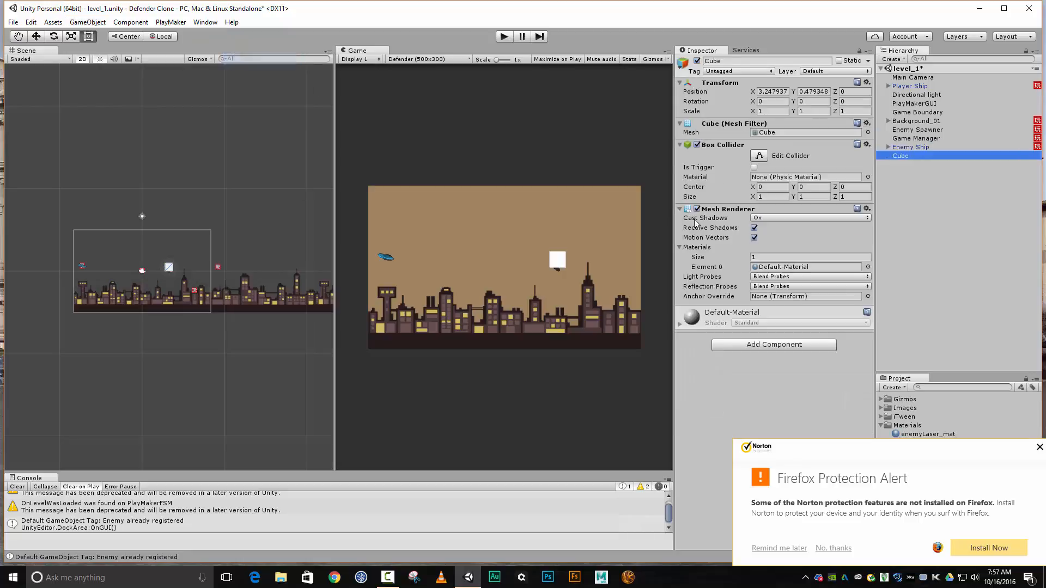
left_click(1039, 448)
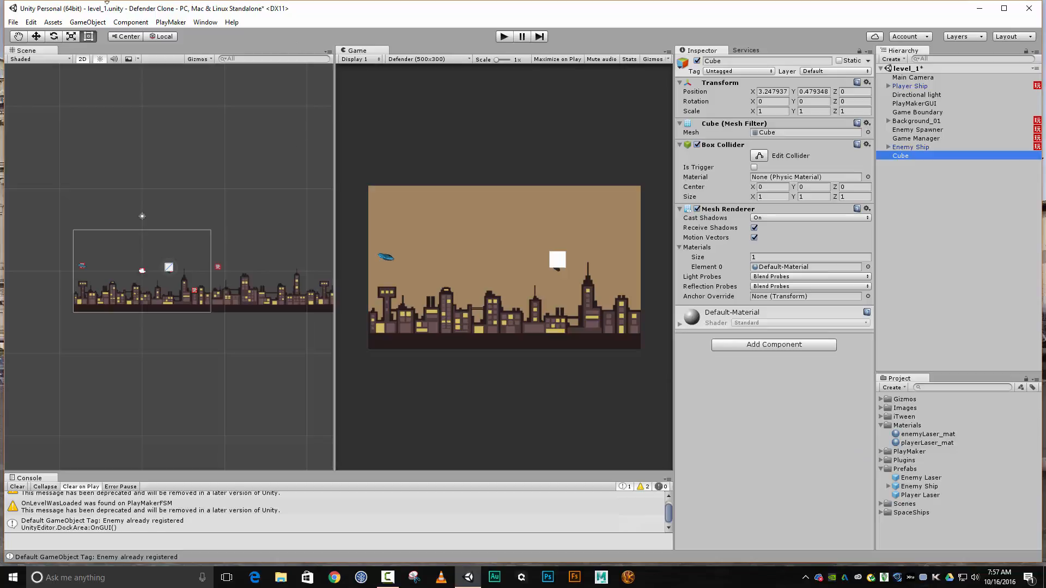
Rotate the cube to 90 degrees on the Z axis
left_click(54, 36)
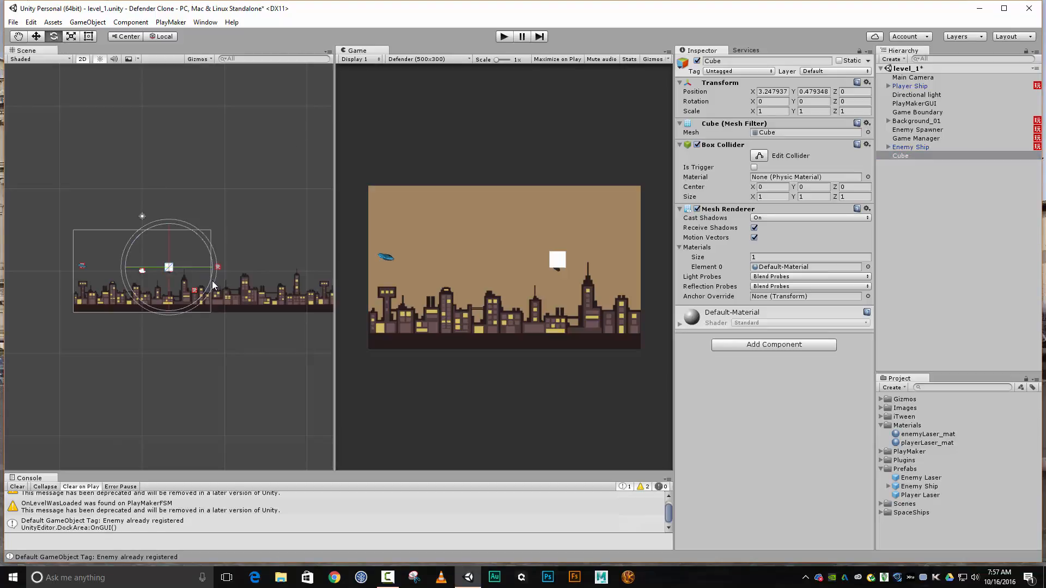
scroll(204, 288, "up", 3)
scroll(205, 287, "up", 5)
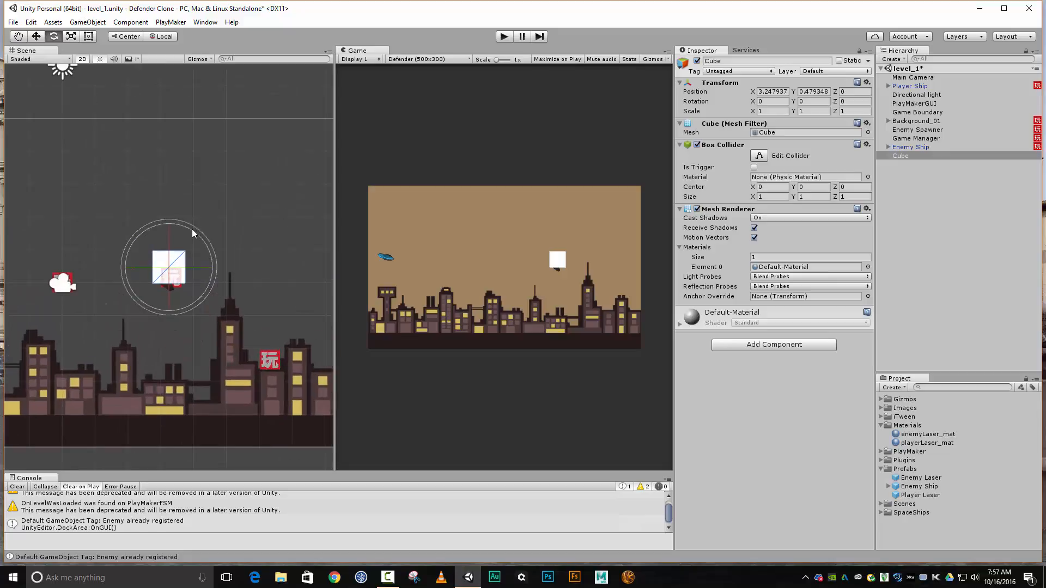
left_click(36, 36)
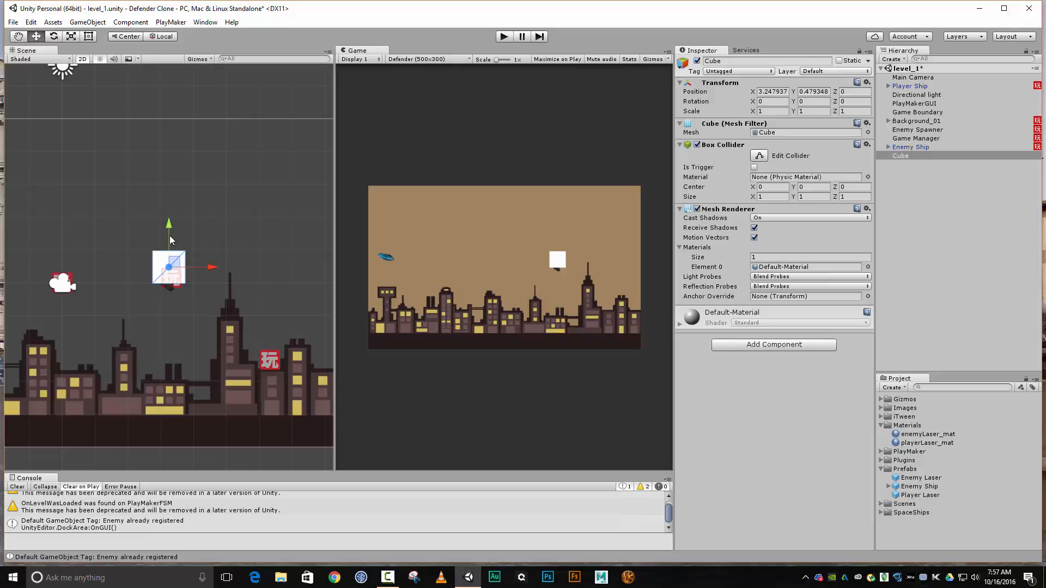
left_click(53, 38)
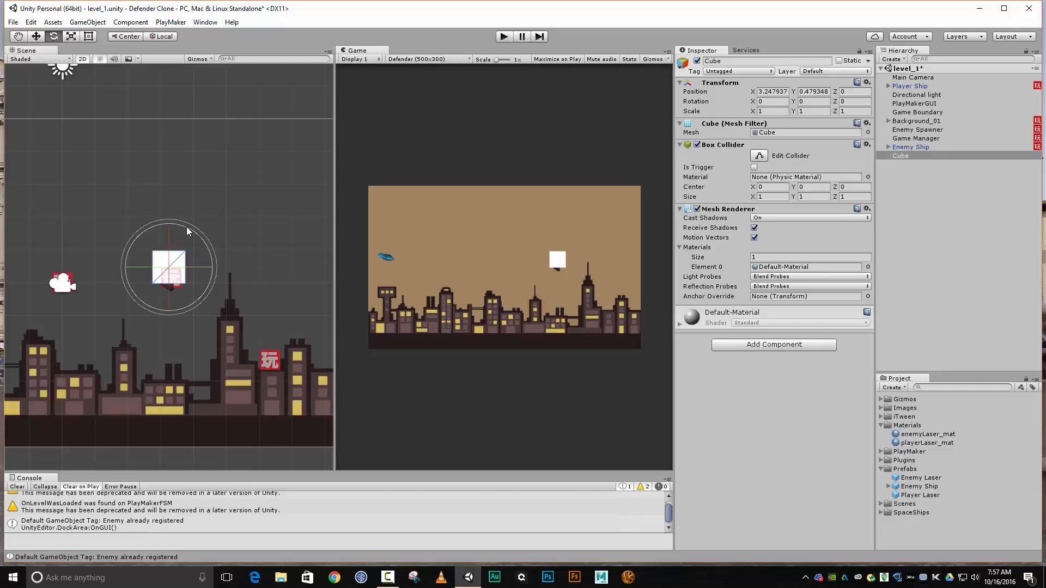
left_click_drag(185, 227, 55, 244)
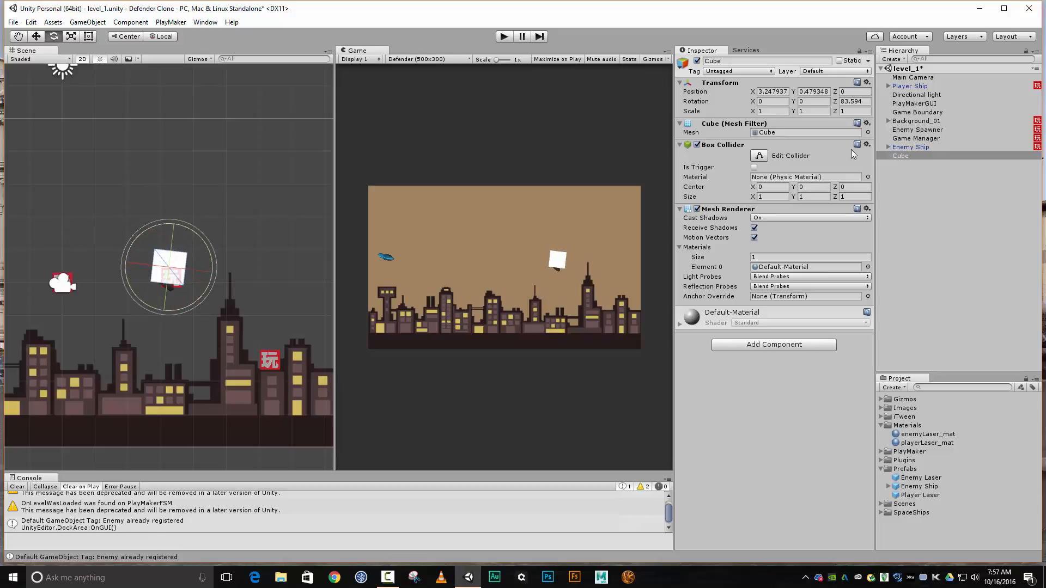
left_click(858, 101)
type("90")
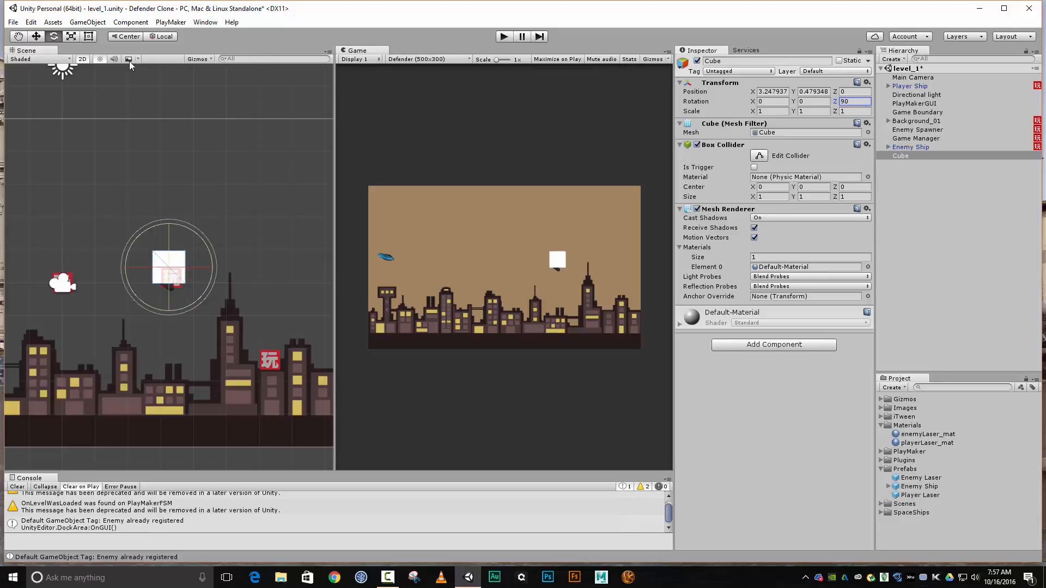
left_click(36, 36)
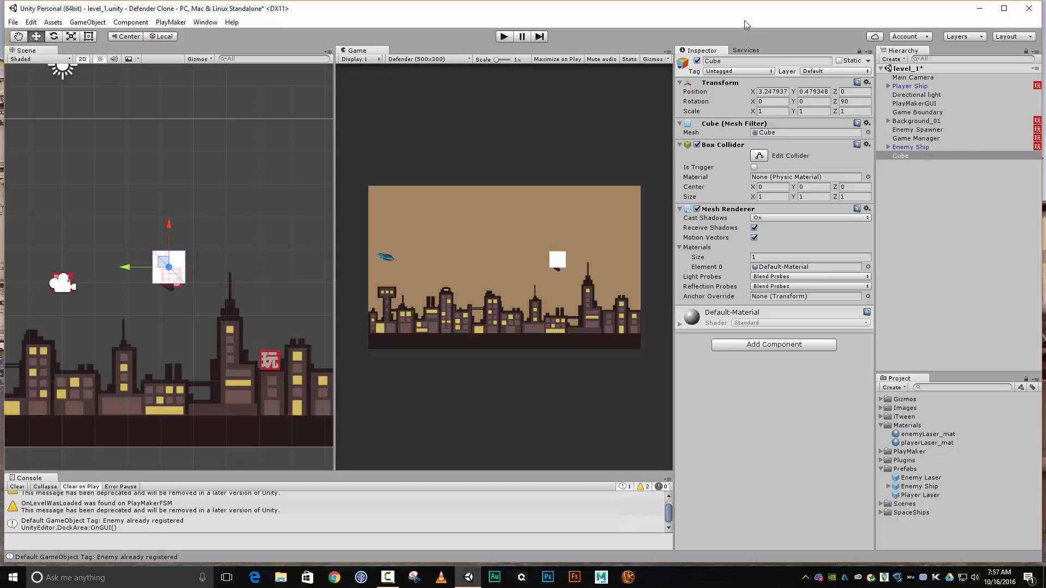
Rename the cube Laser Spawner and make it a child of the Enemy Ship
left_click(749, 61)
type("Laser Spawne")
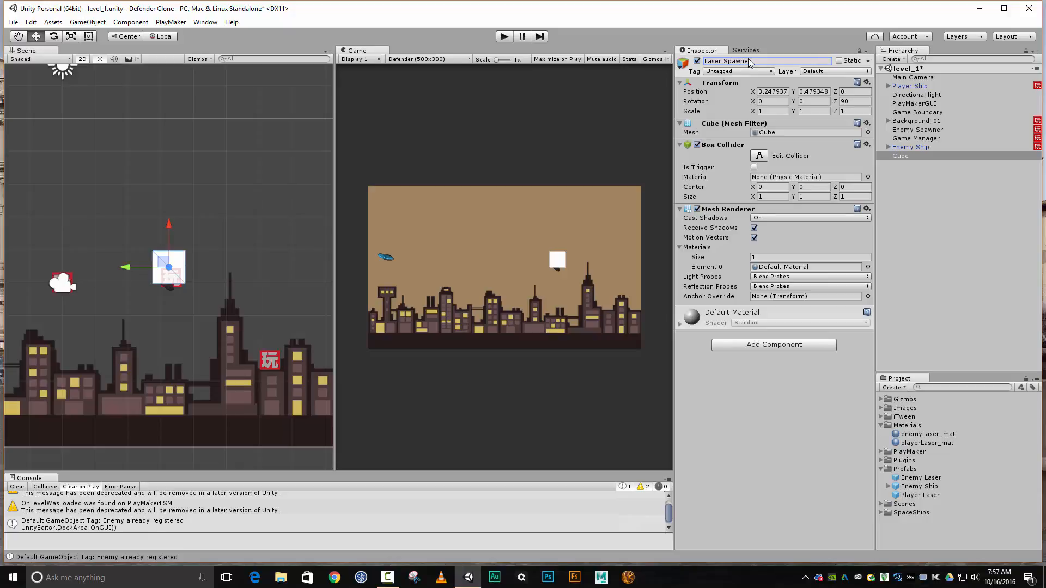
type("r")
key("Return")
left_click_drag(909, 157, 909, 149)
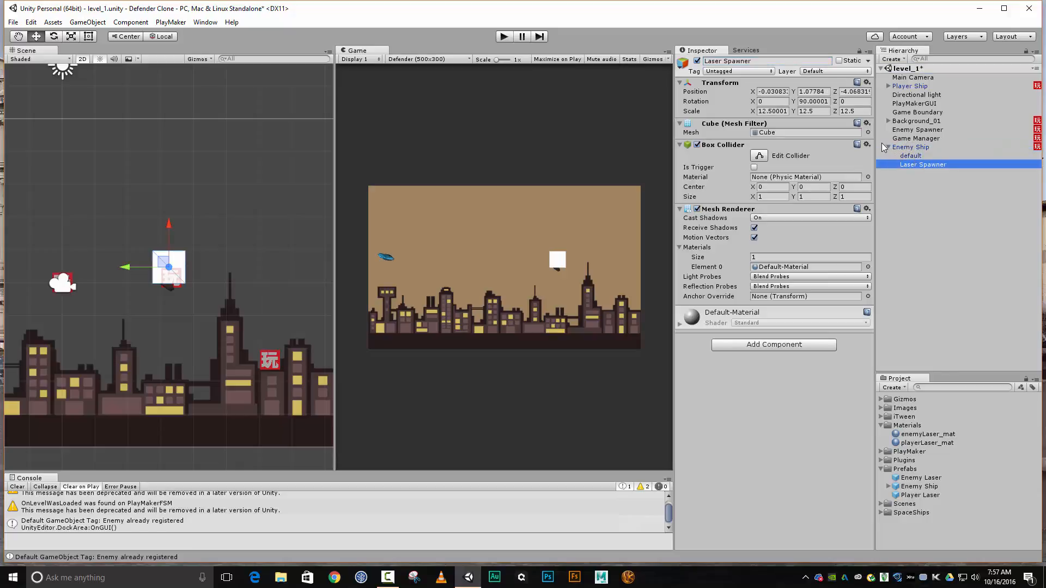
Disable the Laser Spawner's Box Collider and scale it down uniformly to about 3.93
left_click(698, 145)
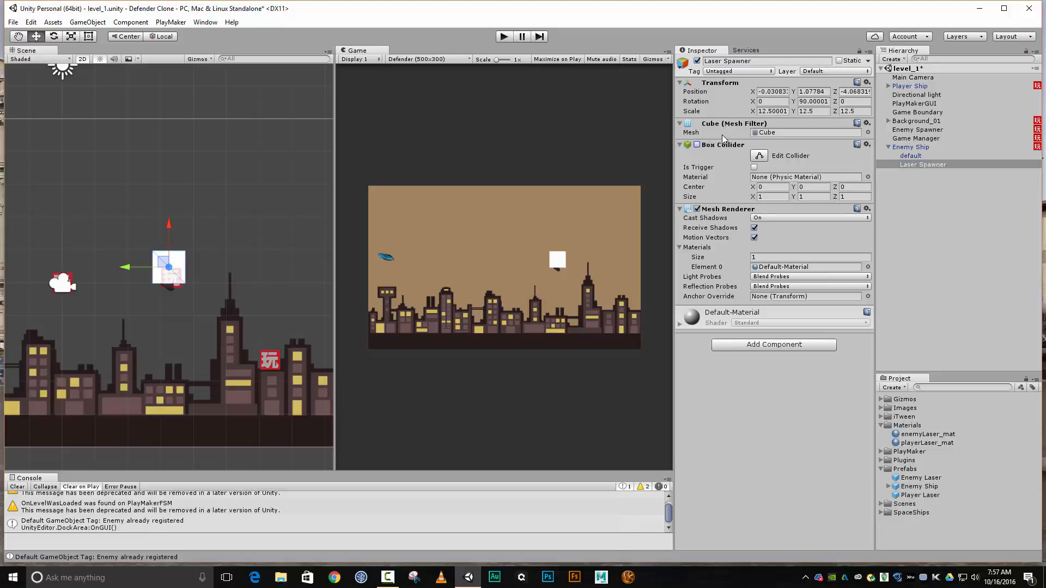
left_click(72, 39)
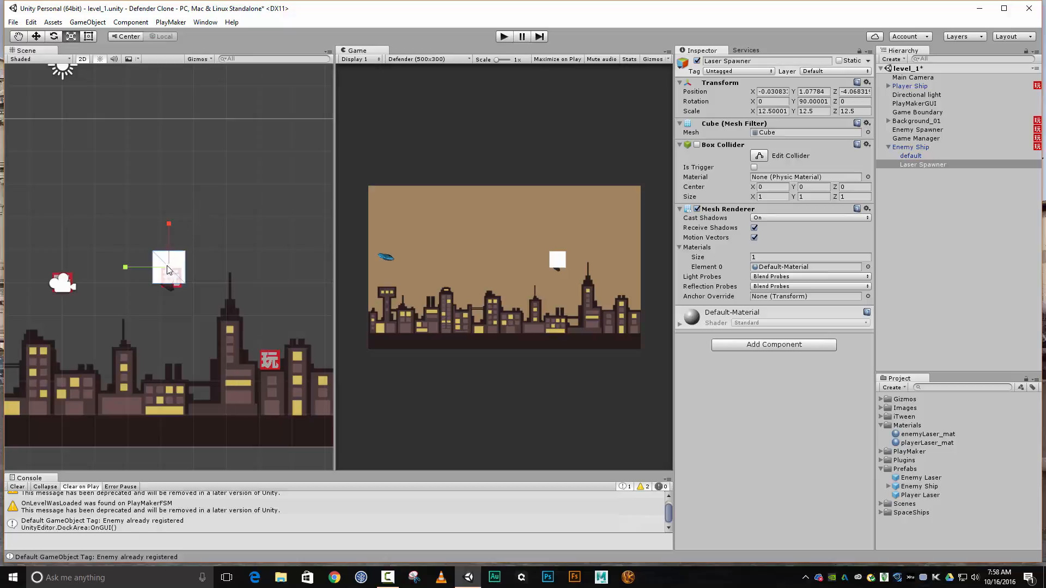
left_click_drag(170, 268, 183, 313)
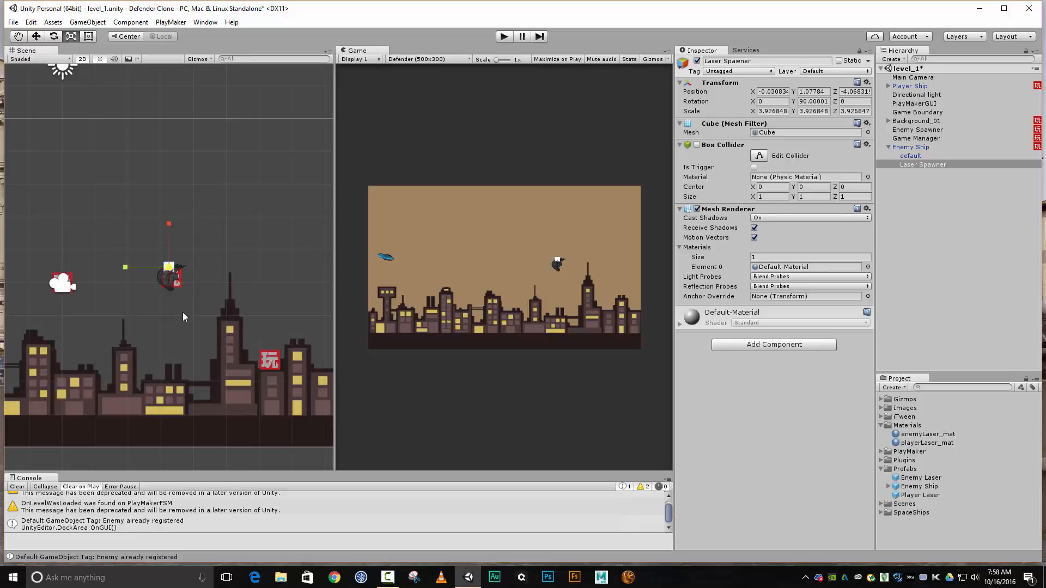
Move the Laser Spawner just in front of the enemy ship, to about Y 7.7, and disable its Mesh Renderer
key("w")
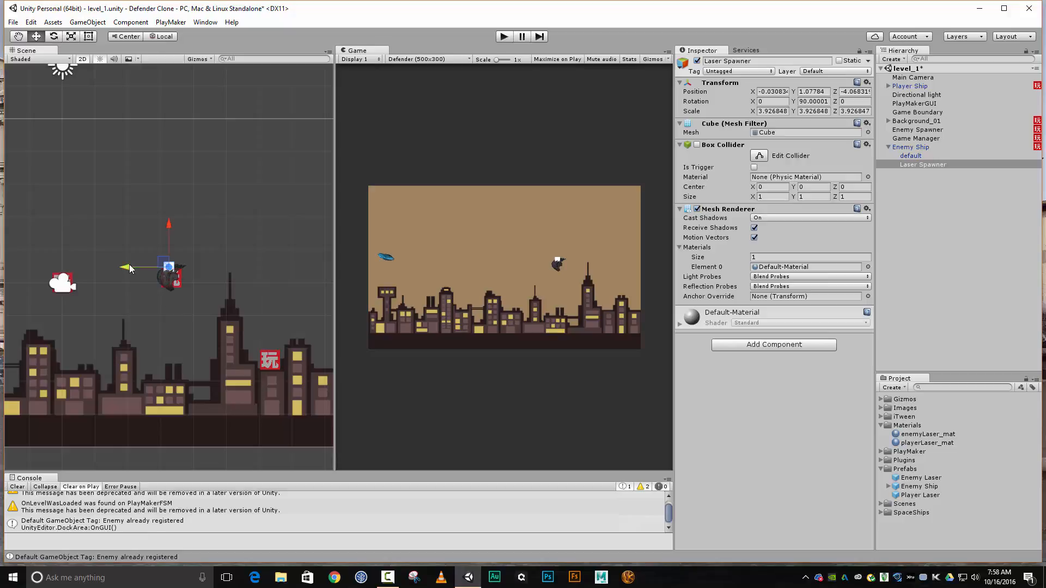
left_click_drag(130, 265, 112, 263)
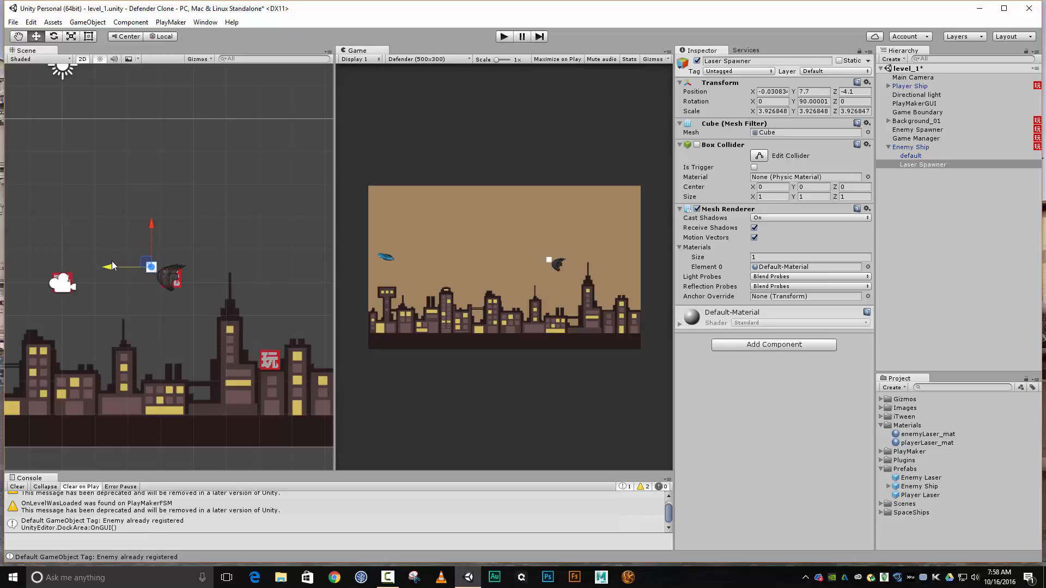
left_click_drag(152, 225, 152, 230)
left_click(697, 209)
Reorder Game Manager above Player Ship in the hierarchy and add a second PlayMakerFSM component to the Enemy Ship
left_click_drag(927, 139, 901, 87)
left_click(891, 148)
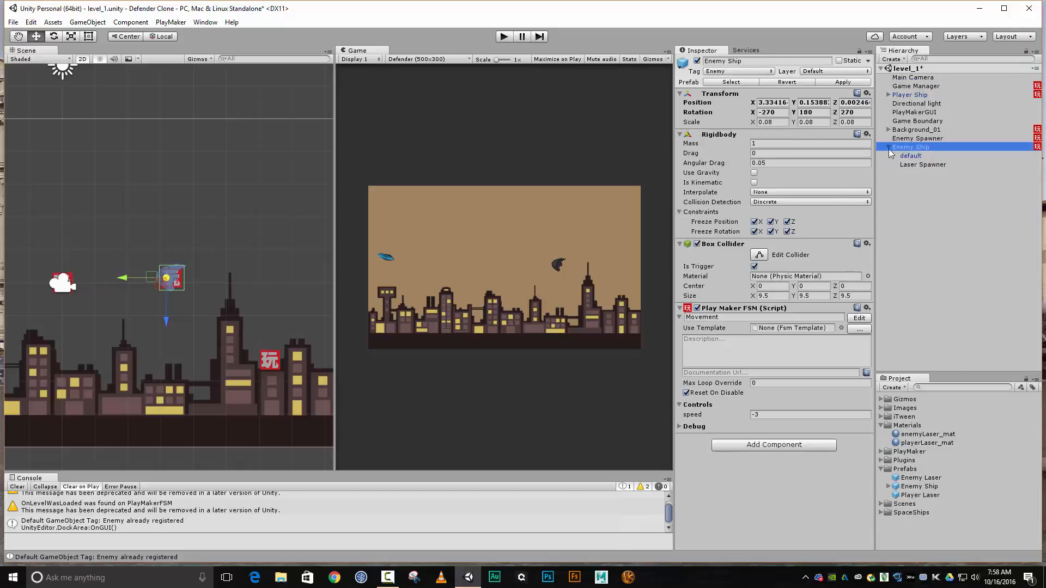
left_click(754, 444)
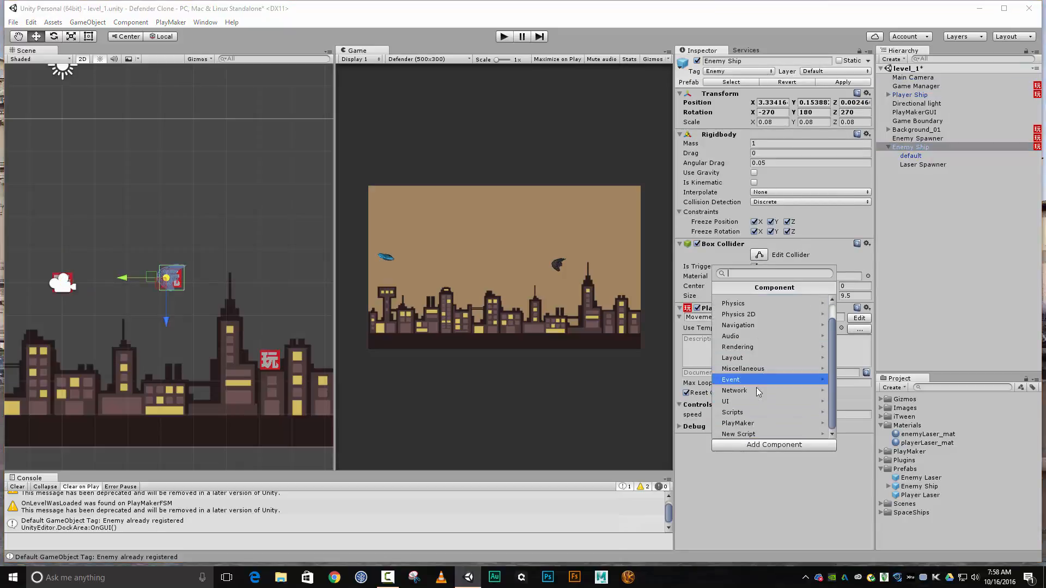
left_click(751, 423)
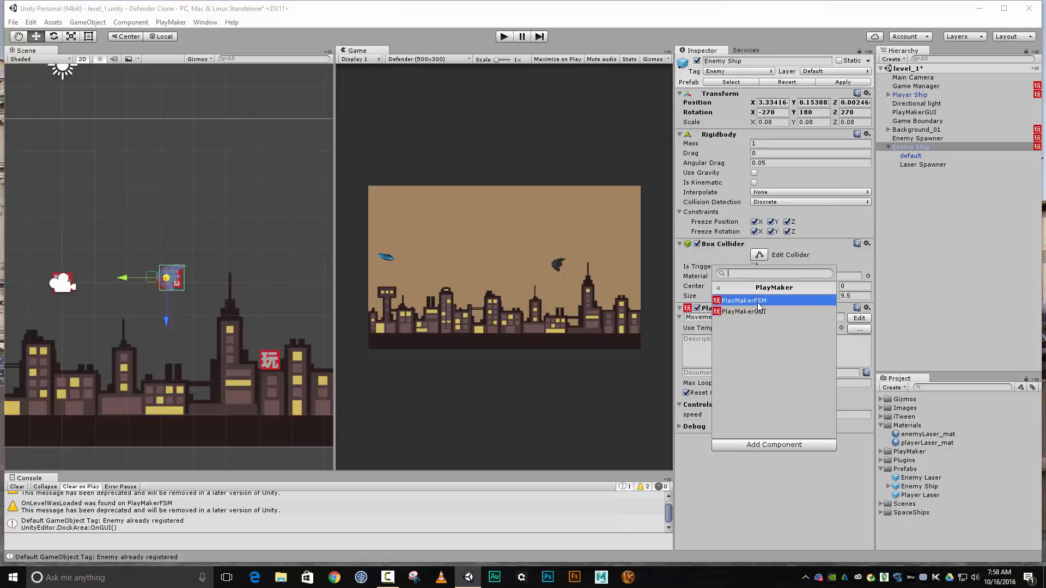
left_click(756, 302)
Name the Enemy Ship's new FSM Shoot and open it for editing
left_click(716, 447)
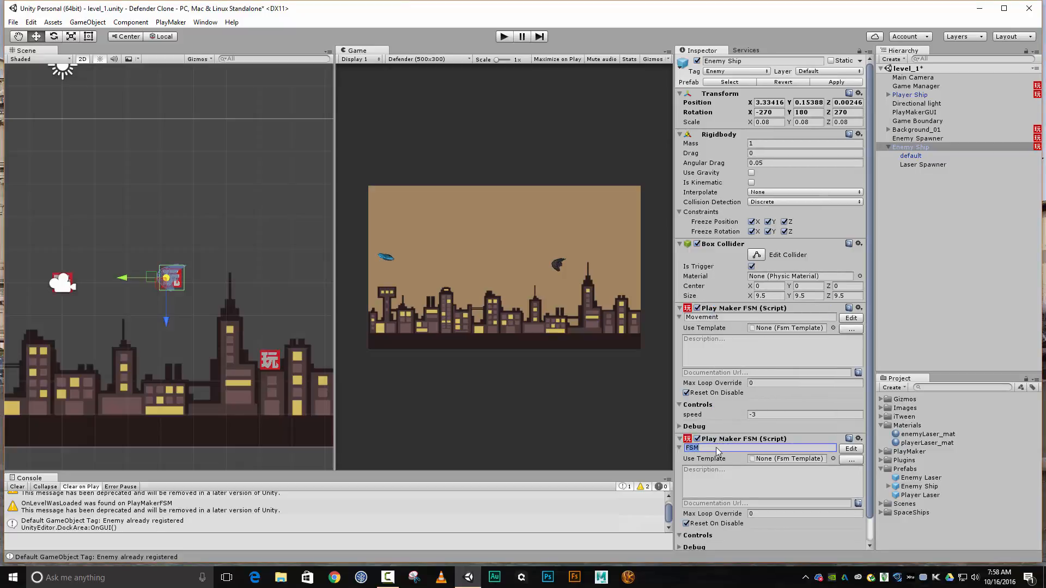
type("Shoot")
left_click(851, 449)
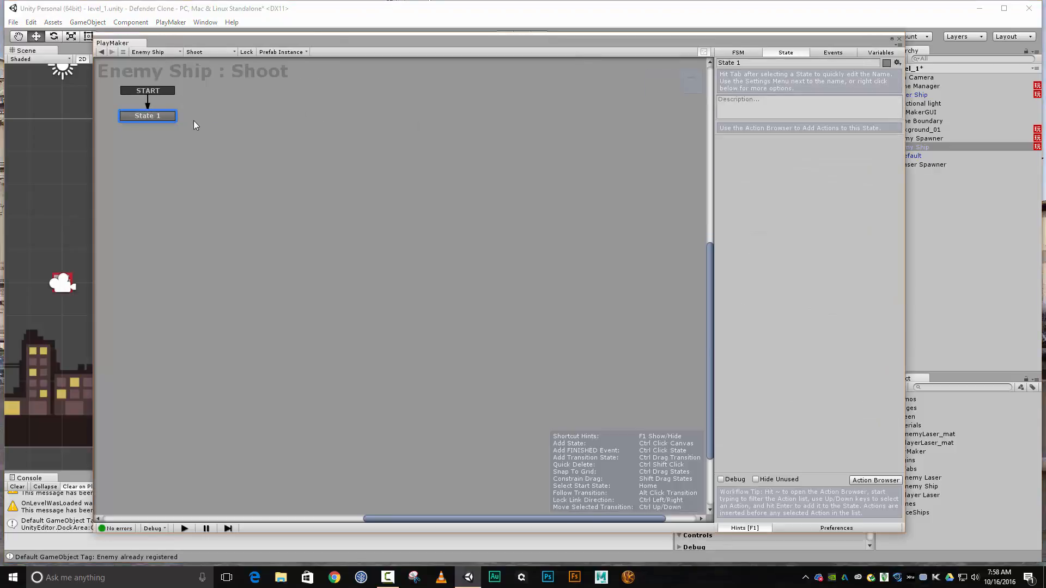
Rename the start state Wait and add a second state named Fire beside it
middle_click_drag(211, 140, 332, 209)
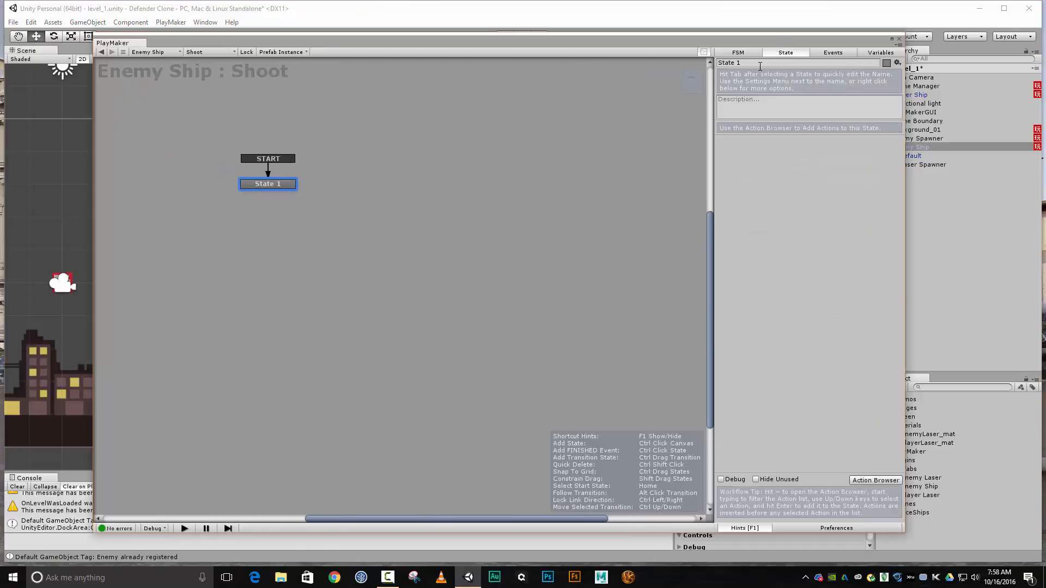
left_click(760, 64)
type("Wait")
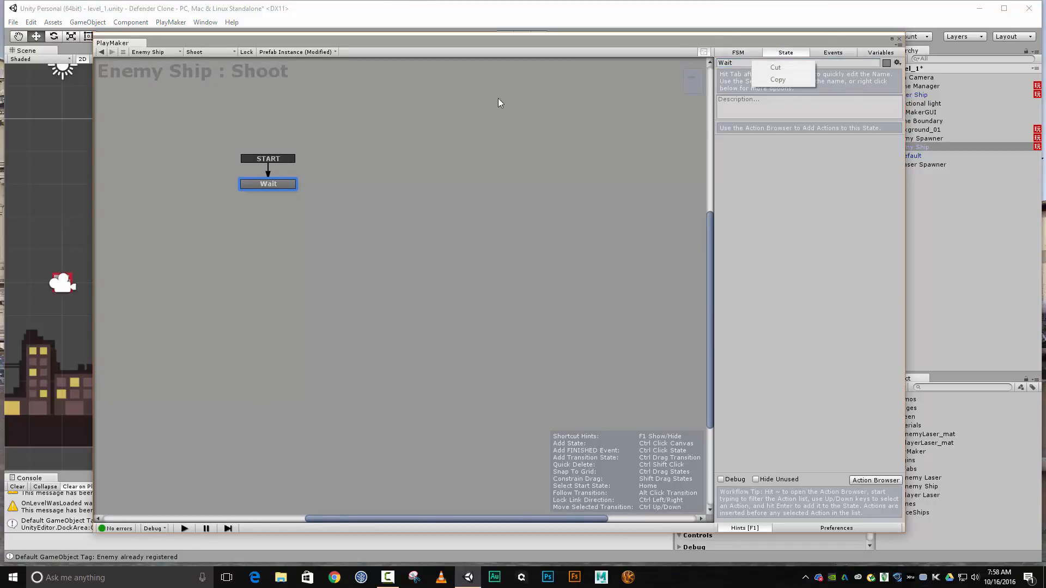
right_click(498, 147)
left_click(530, 152)
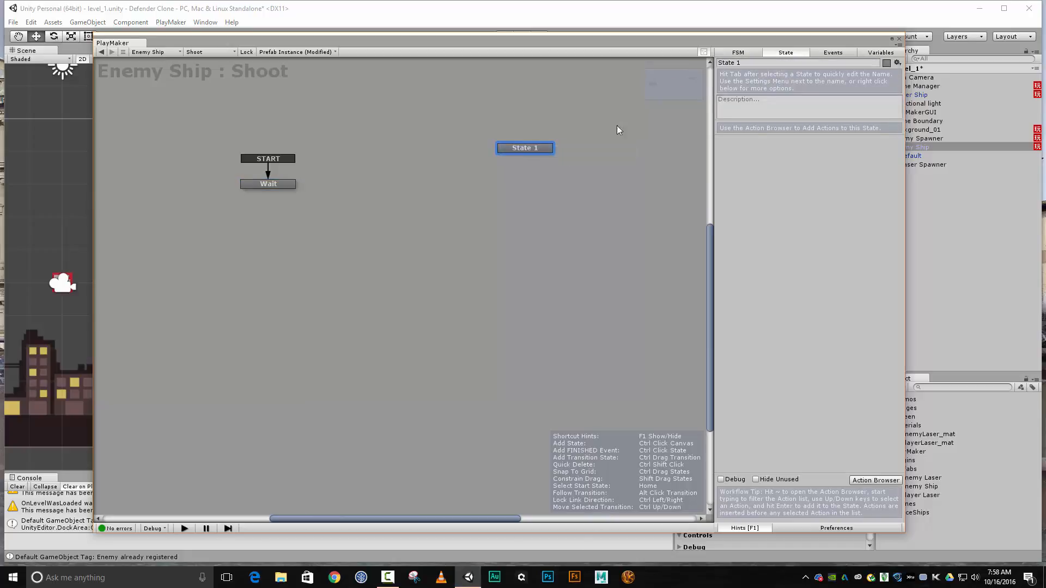
left_click(752, 63)
type("Fire")
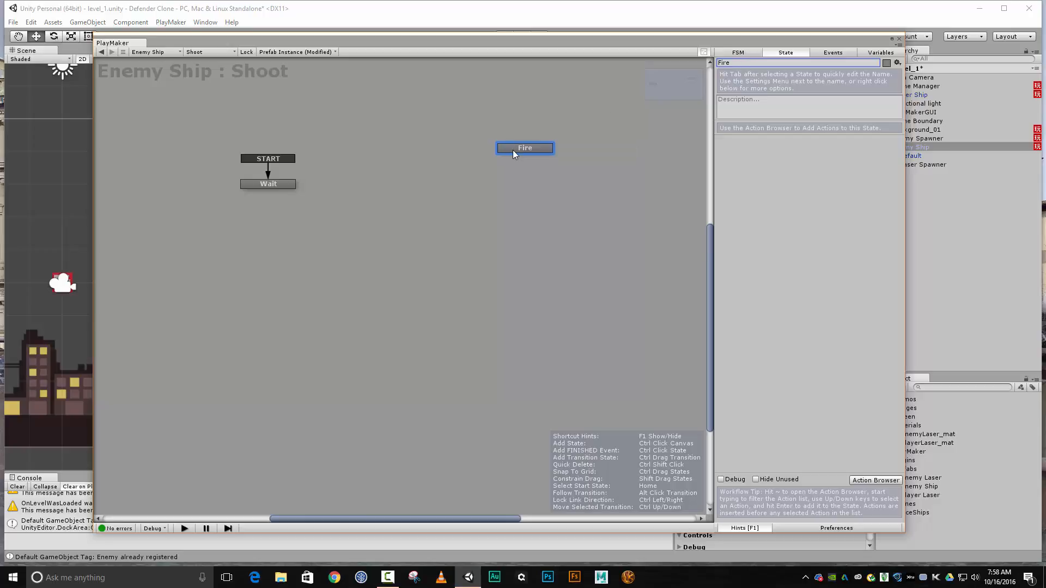
left_click_drag(515, 151, 419, 192)
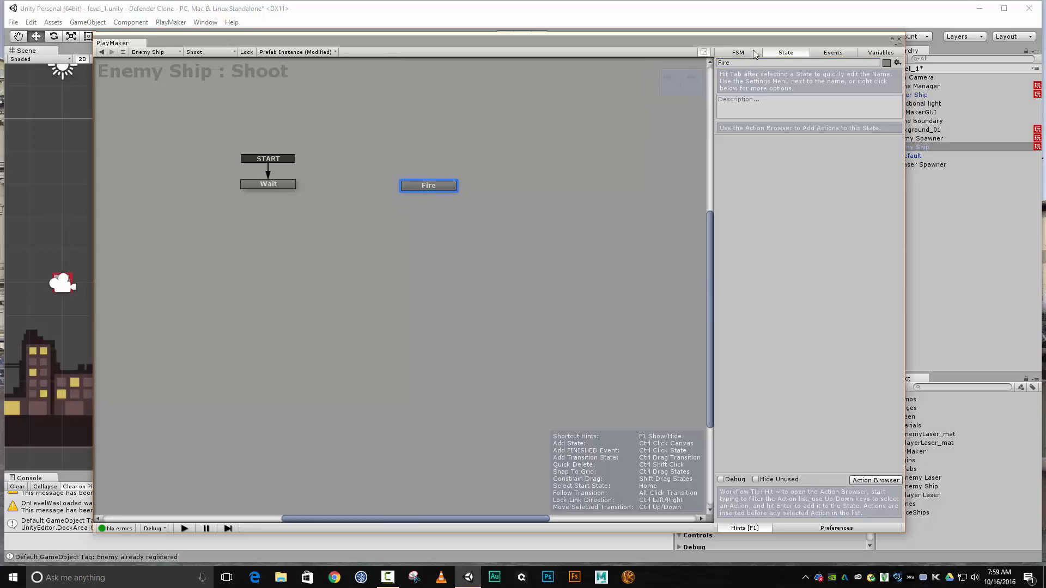
Add an event named Ready to Fire to the Shoot FSM
left_click(826, 55)
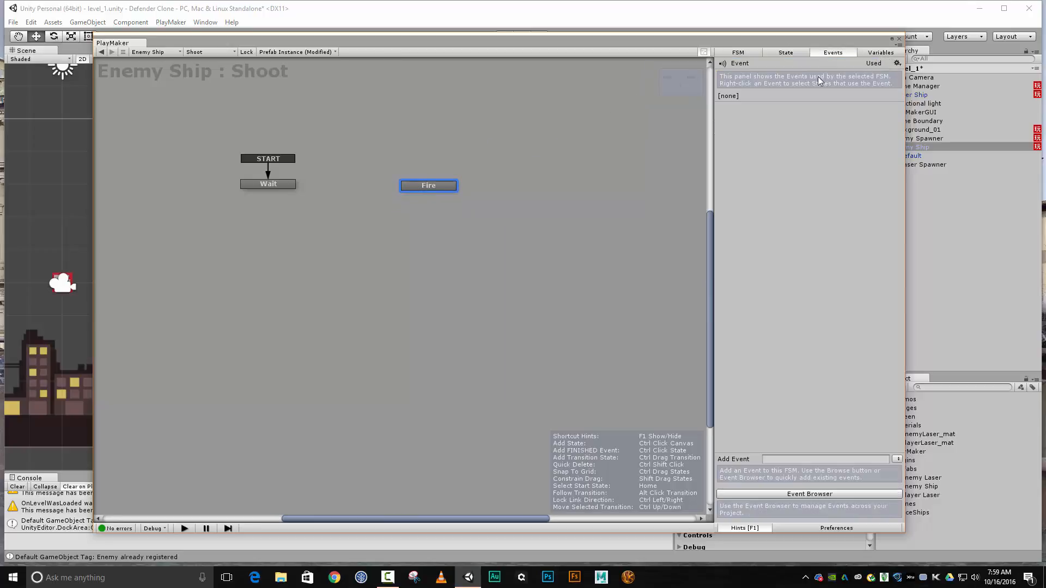
left_click(810, 459)
type("Ready to Fire")
key("Return")
Add a Ready to Fire transition to the Wait state and connect it to the Fire state
right_click(292, 185)
mouse_move(300, 189)
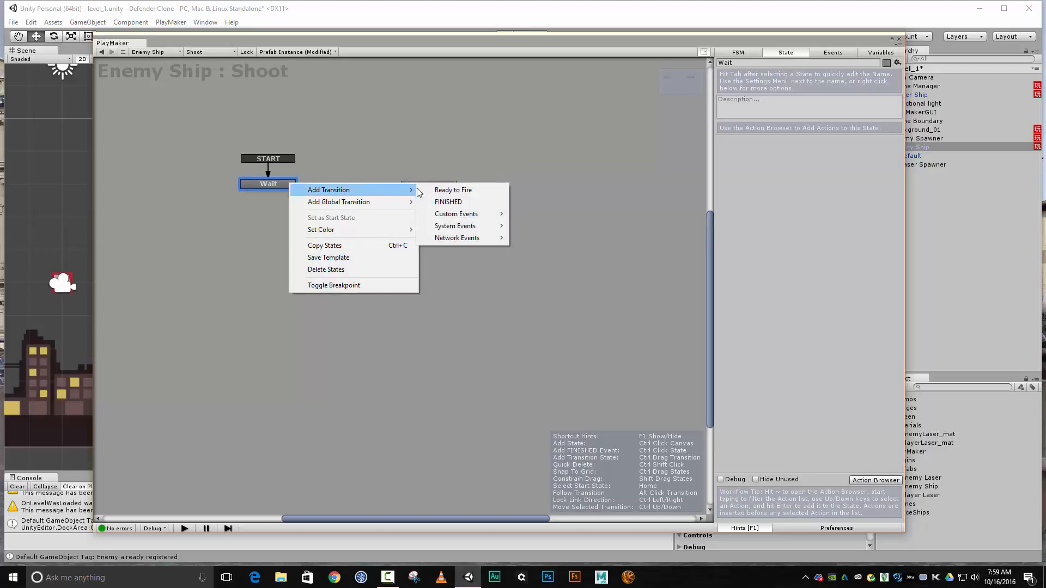
left_click(436, 190)
left_click_drag(292, 197, 416, 189)
left_click(416, 188)
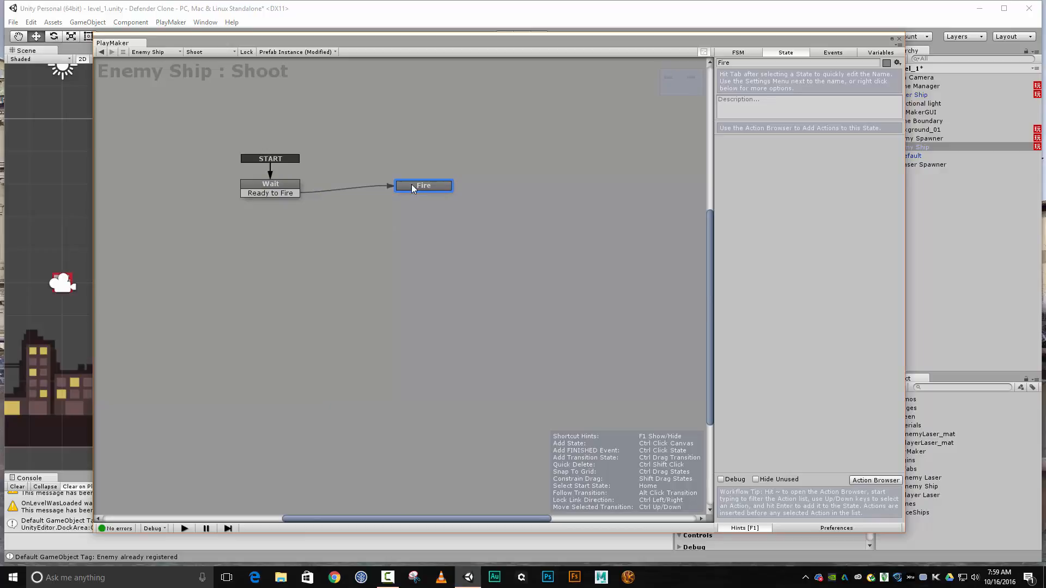
Add a FINISHED transition to the Fire state and connect it back to the Wait state
right_click(415, 187)
mouse_move(439, 193)
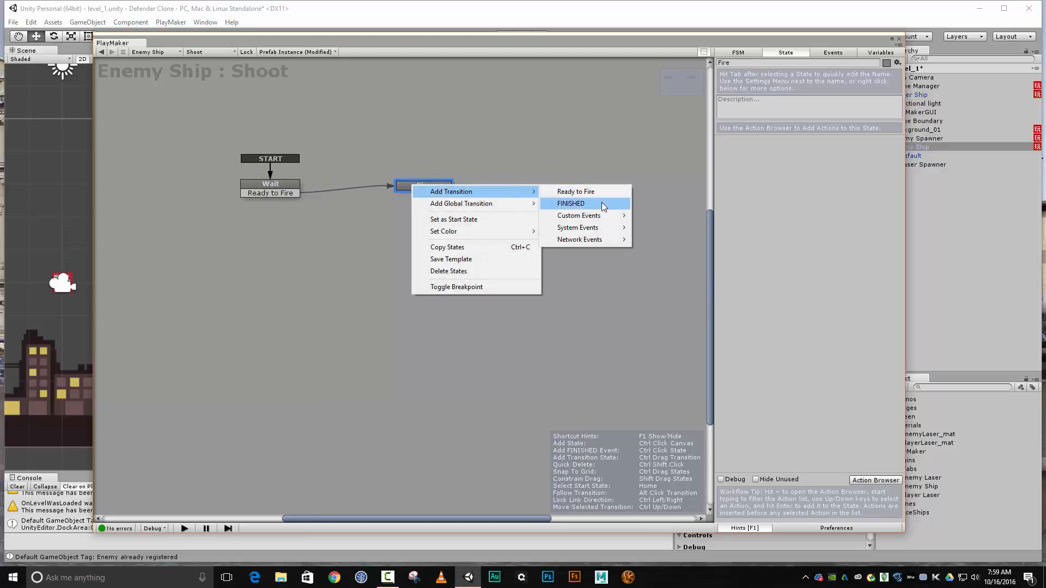
left_click(579, 204)
left_click_drag(399, 196, 293, 188)
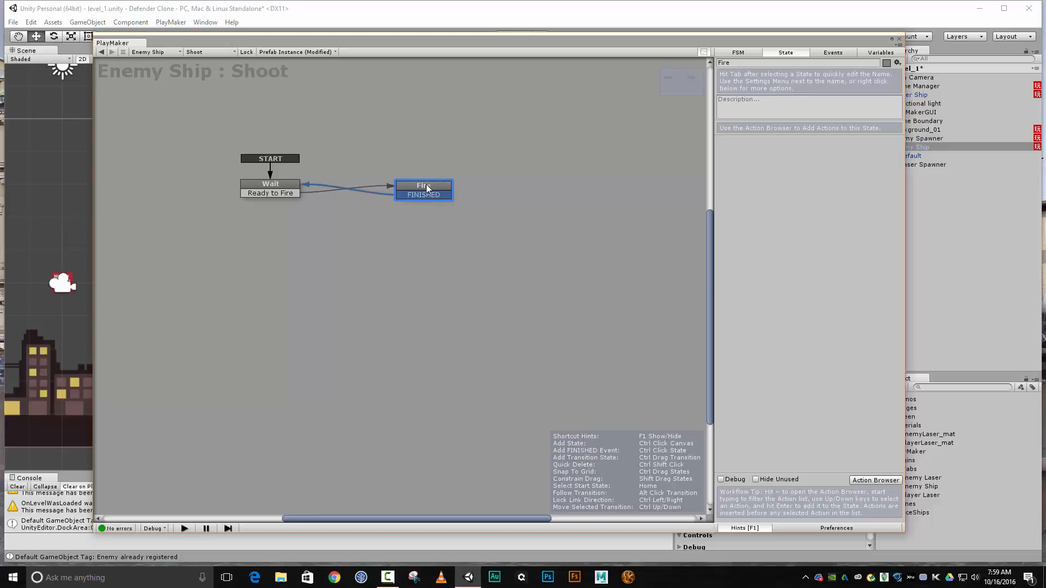
Add a Random Wait action to the Wait state
left_click(273, 188)
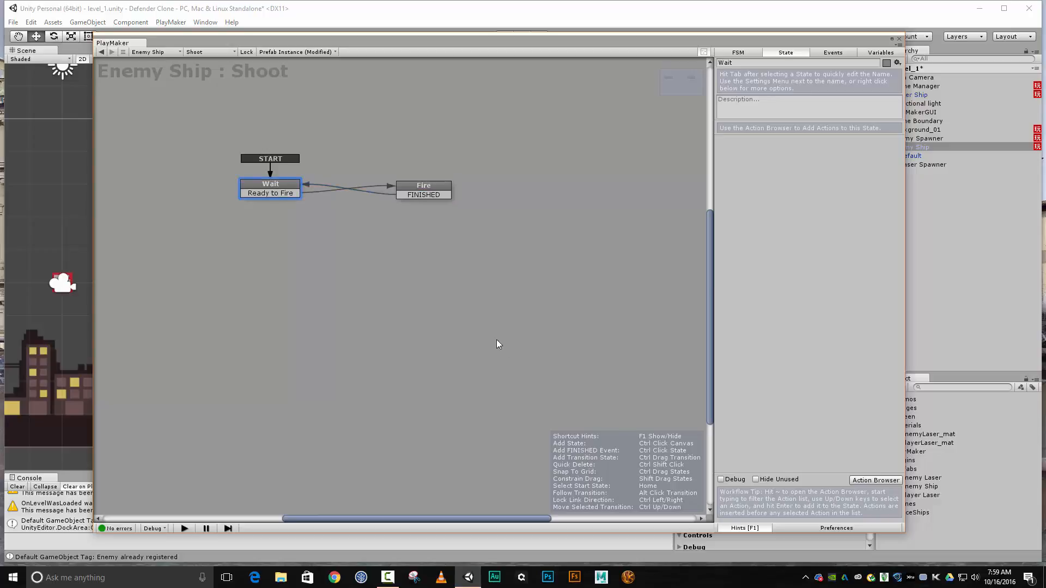
left_click(871, 480)
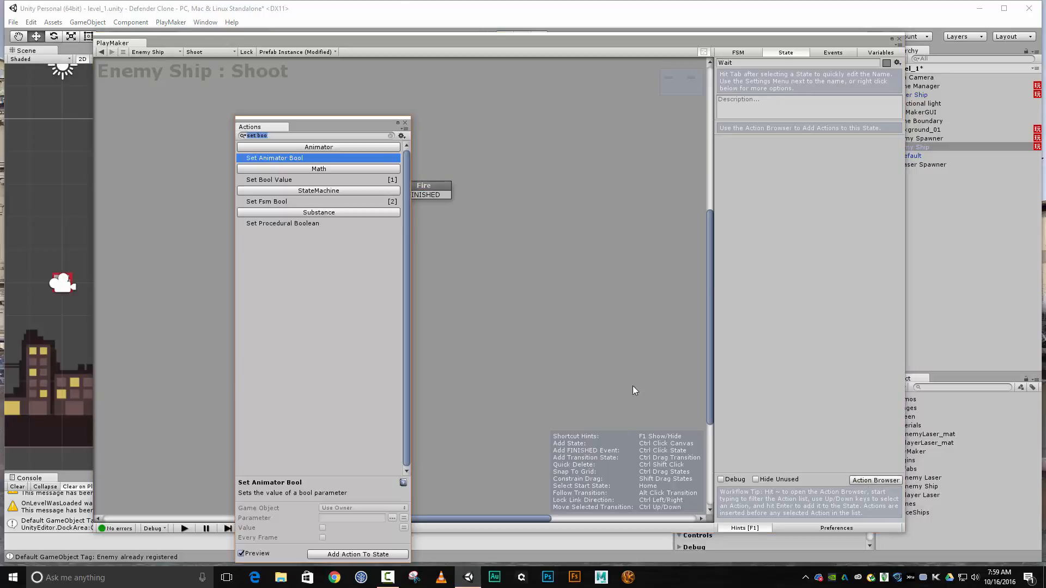
type("rando")
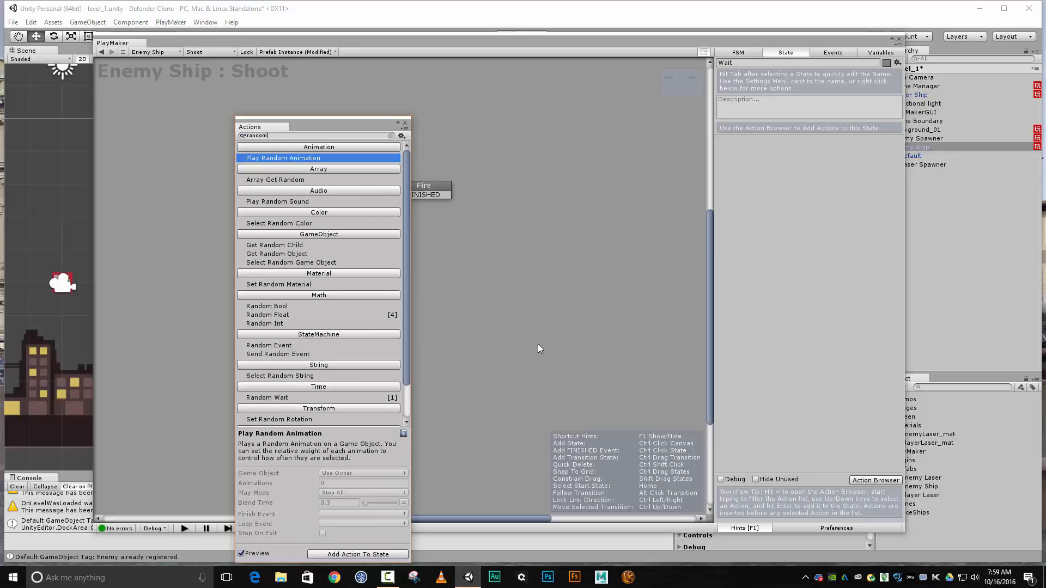
type("m wait")
key("Return")
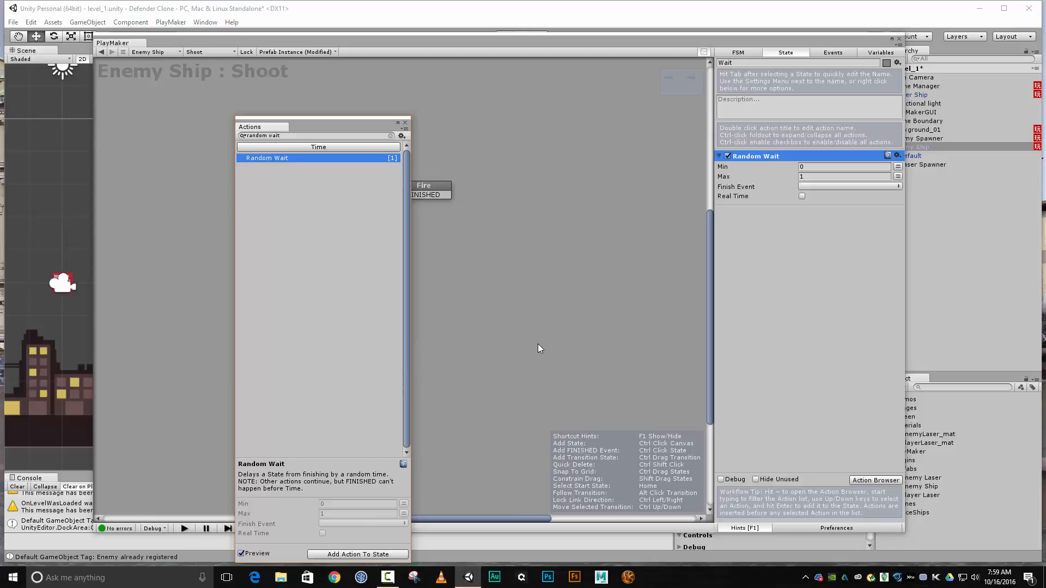
Set Random Wait to a minimum of 1 and maximum of 3 in real time, with Ready to Fire as its finish event
left_click(864, 167)
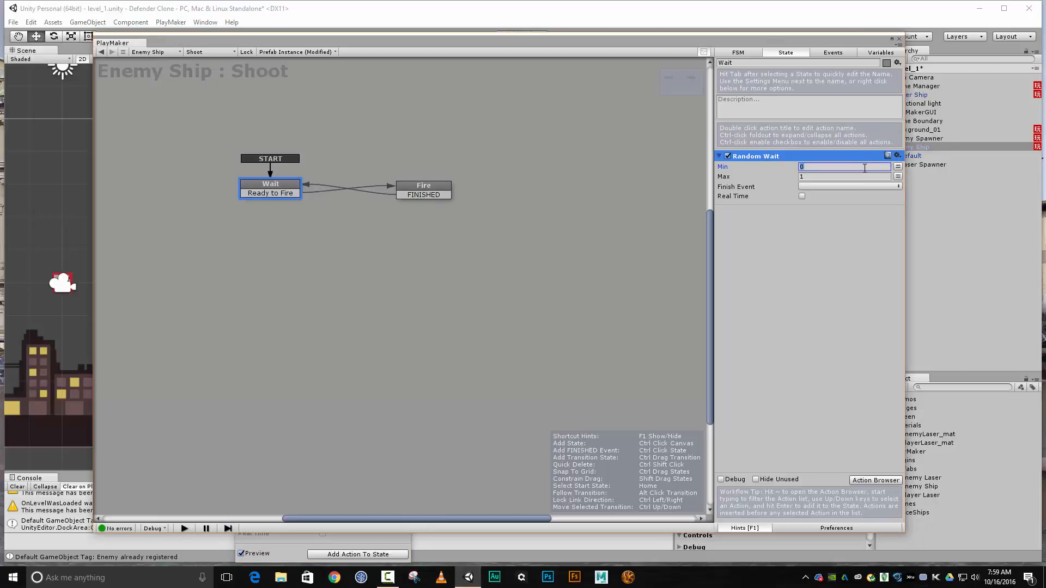
type("1")
key("Tab")
type("3")
left_click(802, 196)
left_click(819, 186)
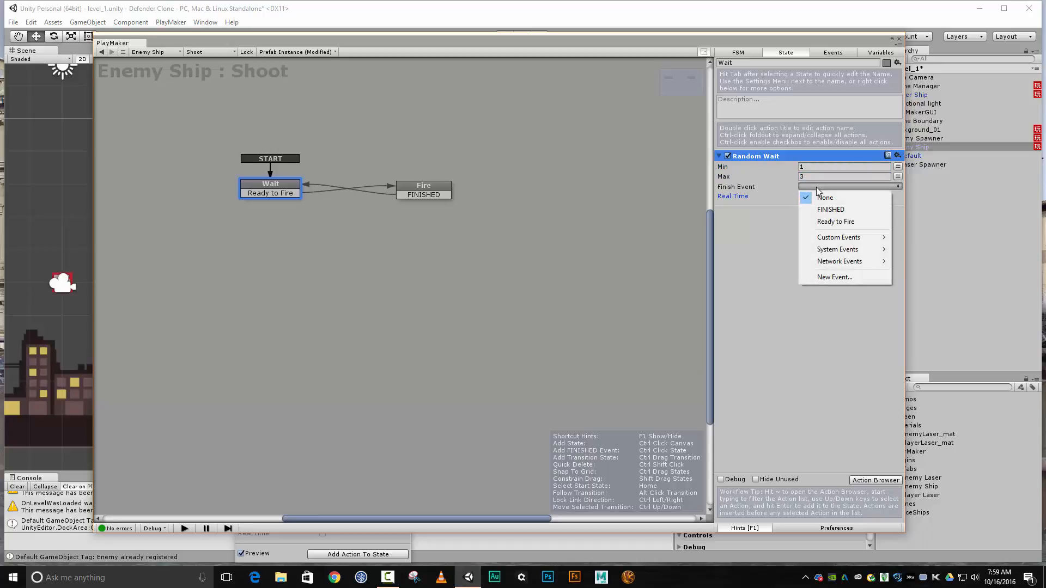
left_click(833, 221)
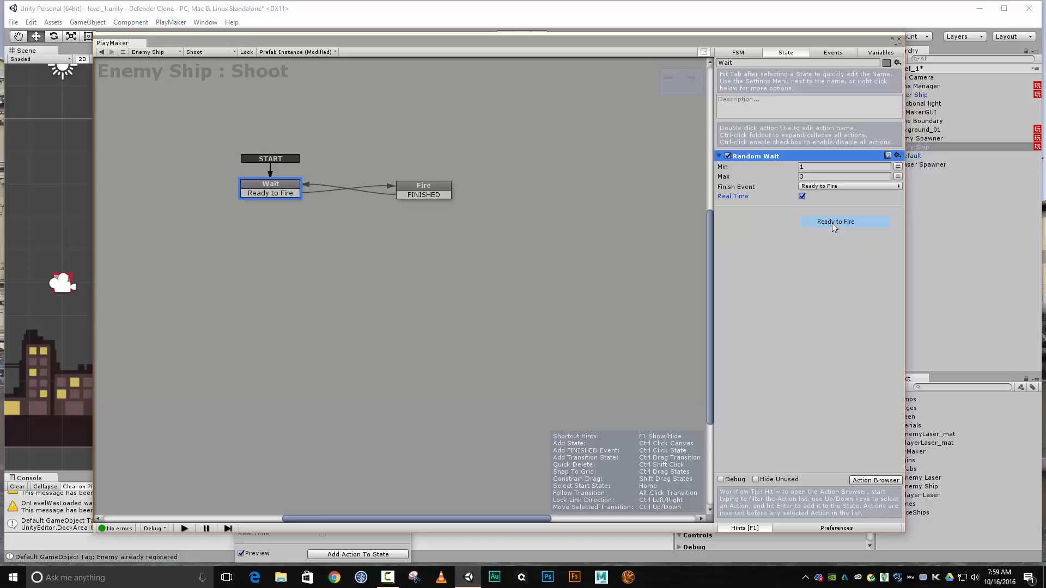
Create a new variable named minWait and use it as Random Wait's minimum
left_click(898, 167)
left_click(868, 167)
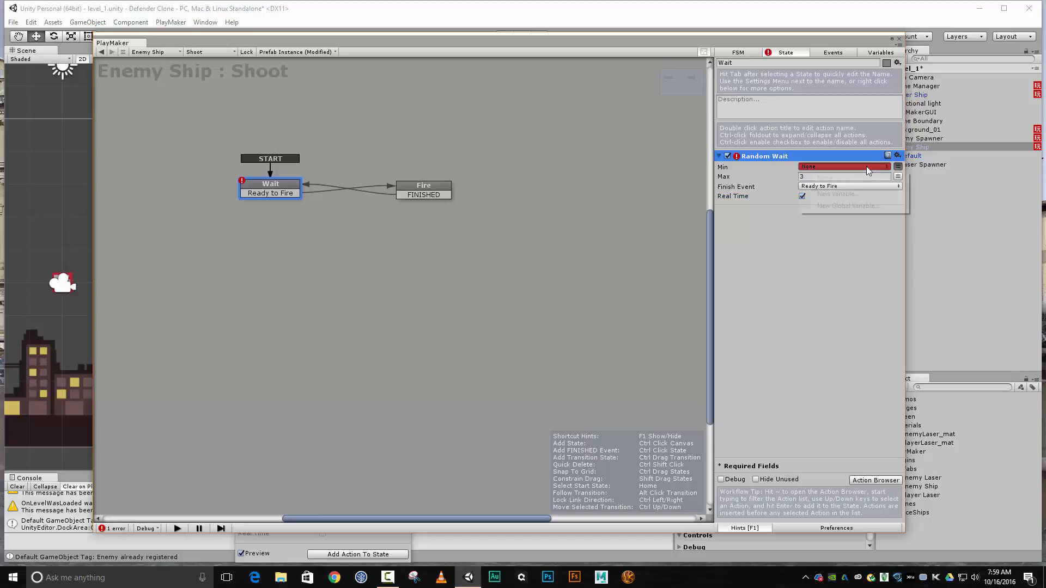
left_click(854, 194)
type("min")
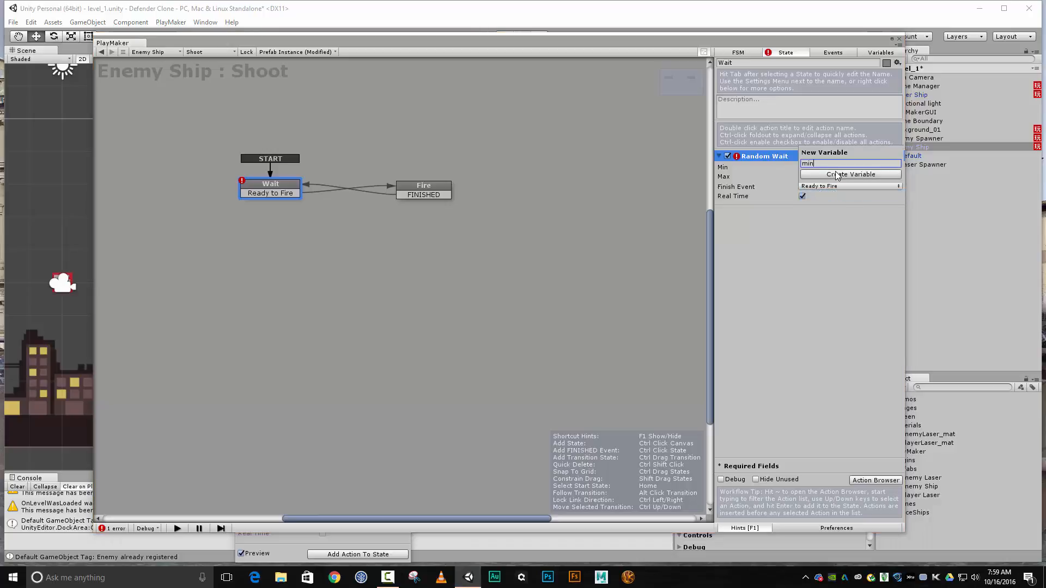
type("Wait")
left_click(838, 174)
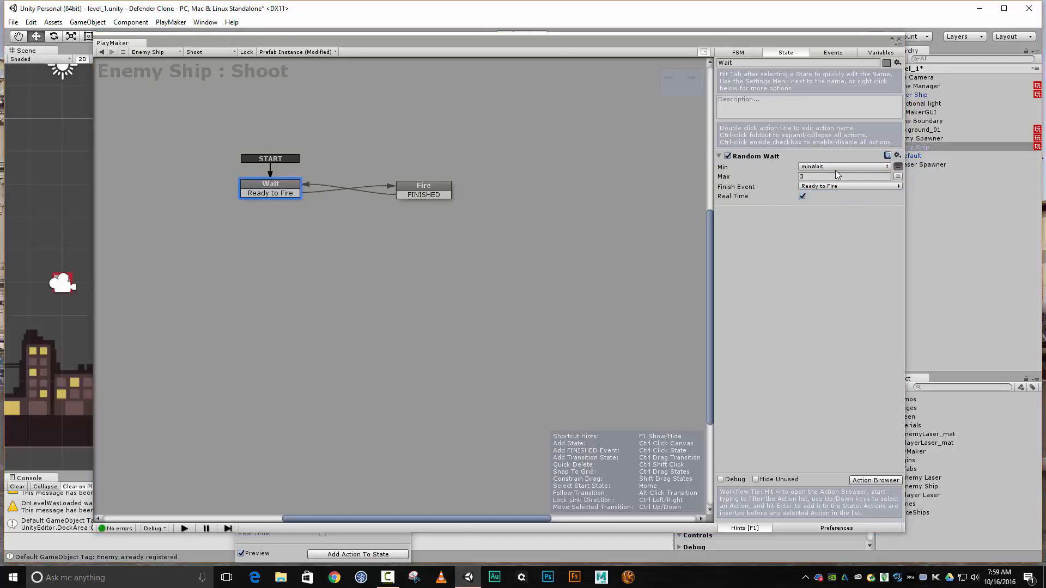
Create a new variable named maxWait and use it as Random Wait's maximum
left_click(898, 176)
left_click(871, 176)
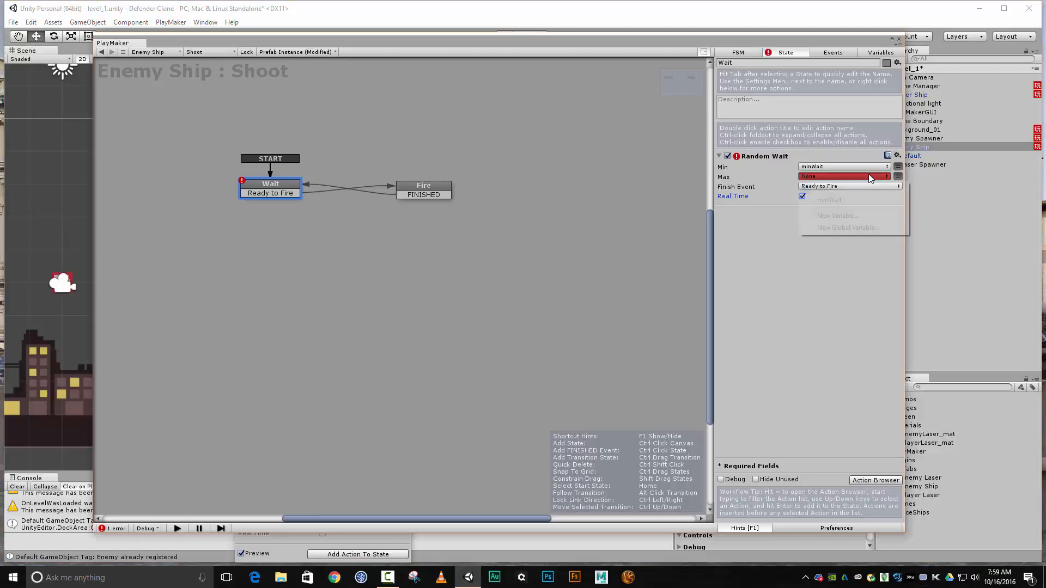
left_click(838, 216)
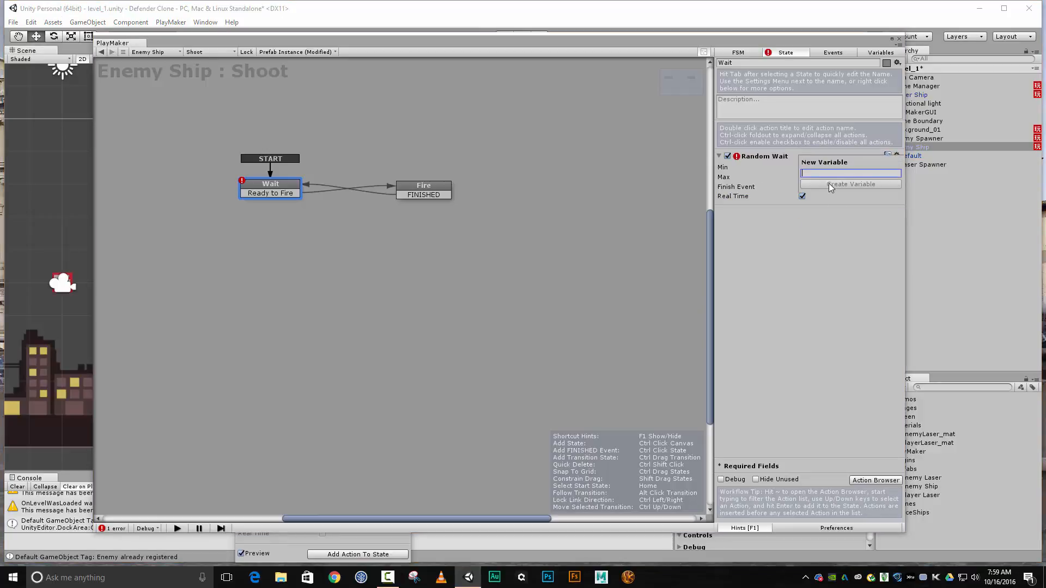
type("maxWait")
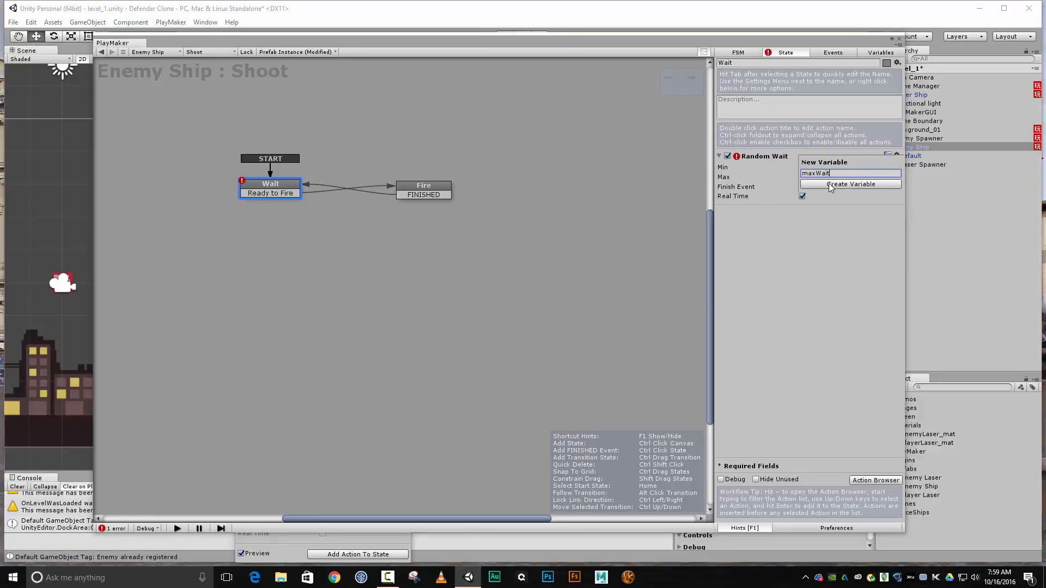
left_click(830, 185)
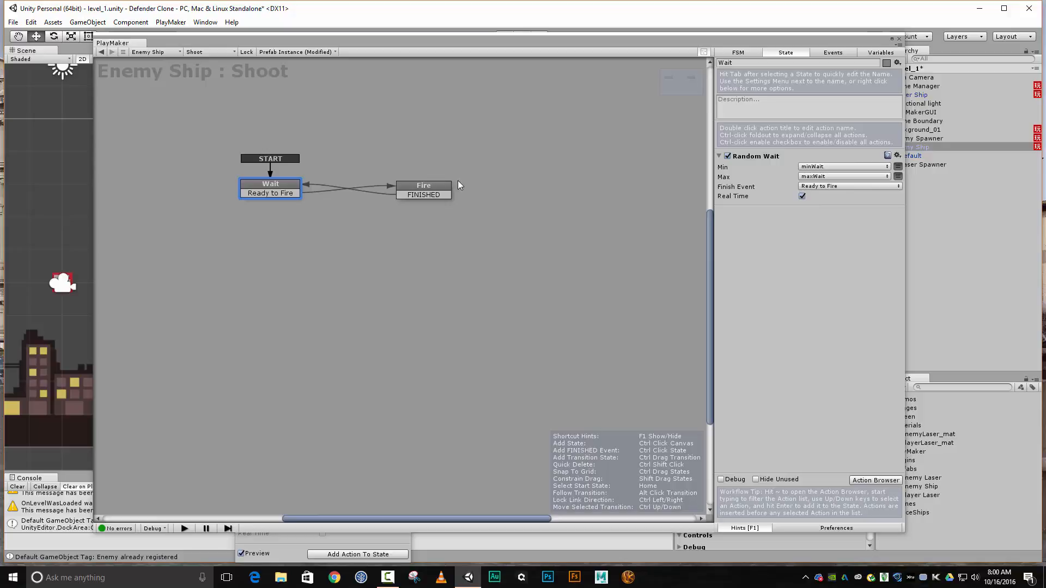
Add a Create Object action to the Fire state
left_click(412, 185)
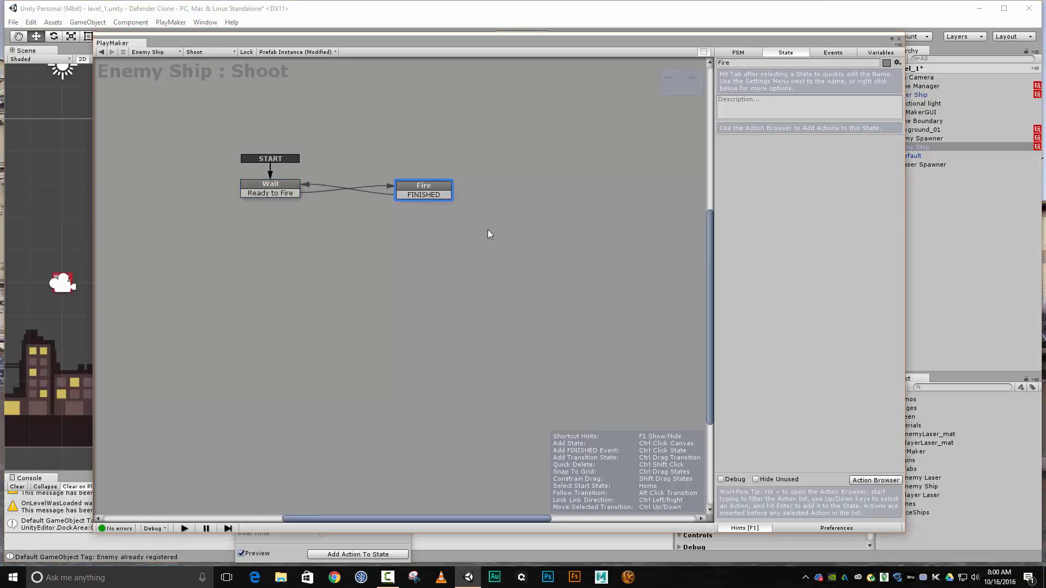
left_click(858, 481)
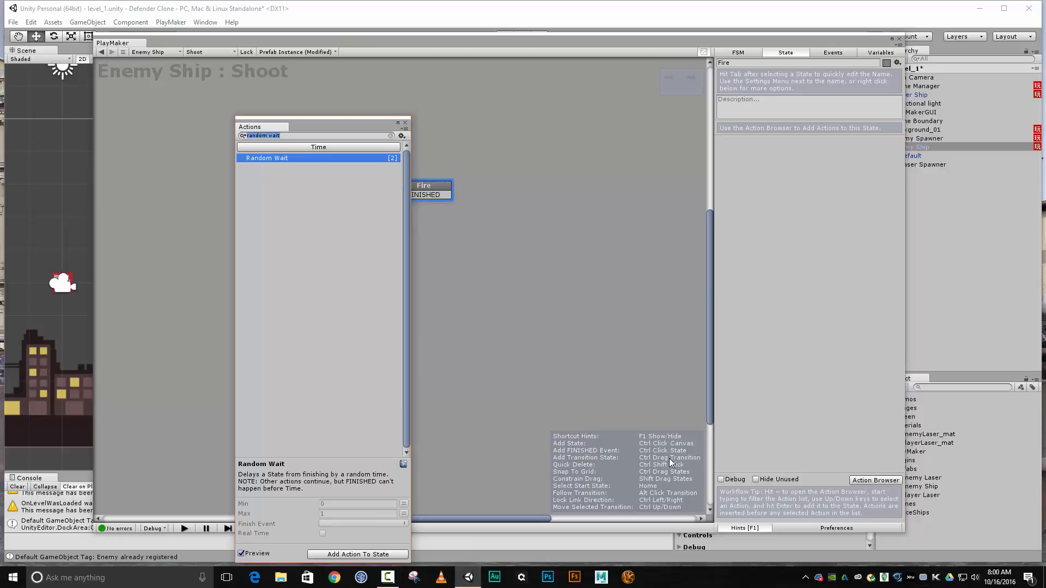
type("create")
key("Down")
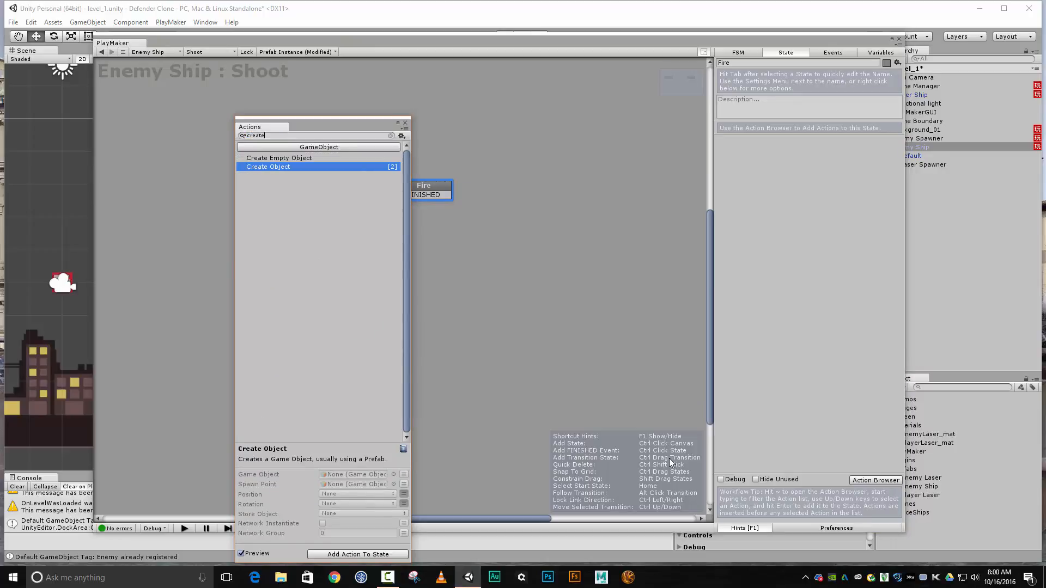
key("Return")
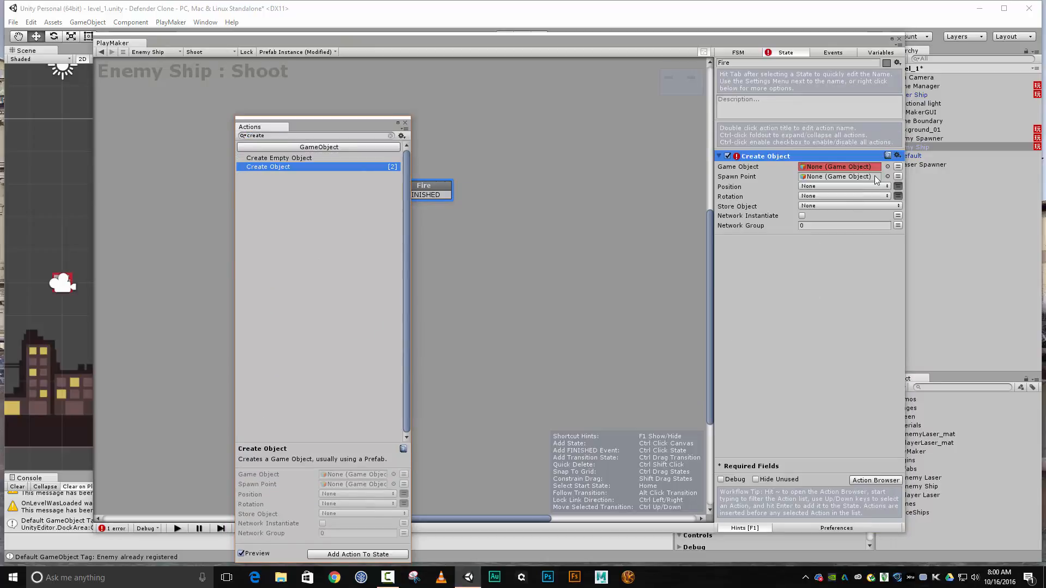
Create a new variable named enemyLaser for the Create Object action's Game Object
left_click(897, 167)
left_click(878, 168)
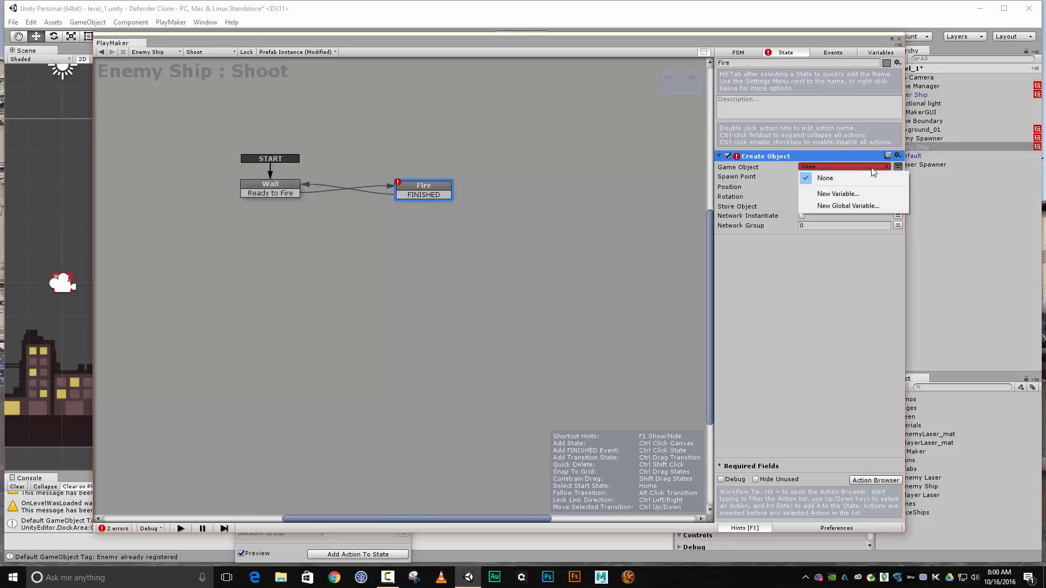
left_click(854, 195)
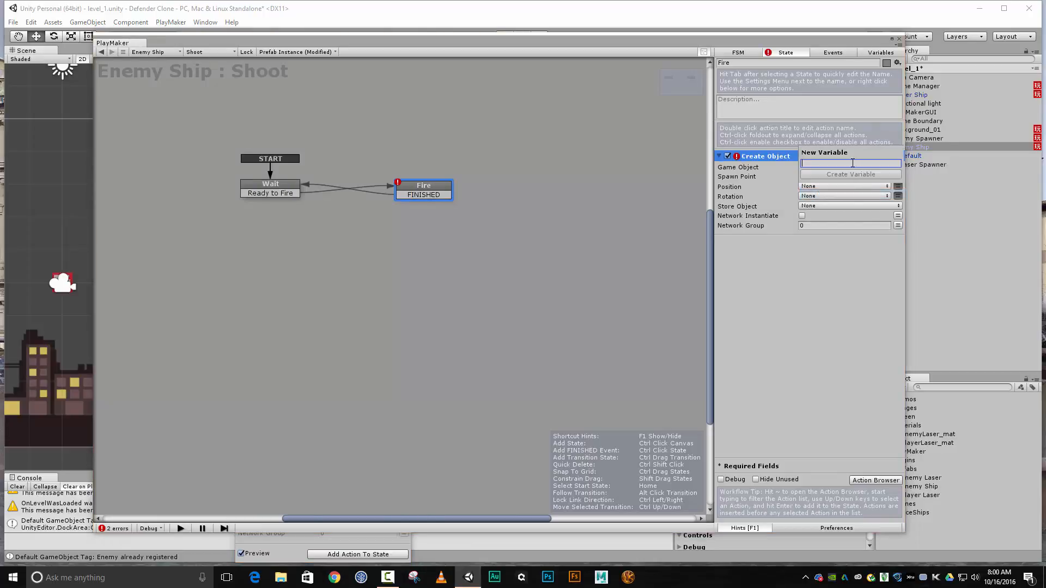
type("las")
key("BackSpace")
key("BackSpace")
type("enem")
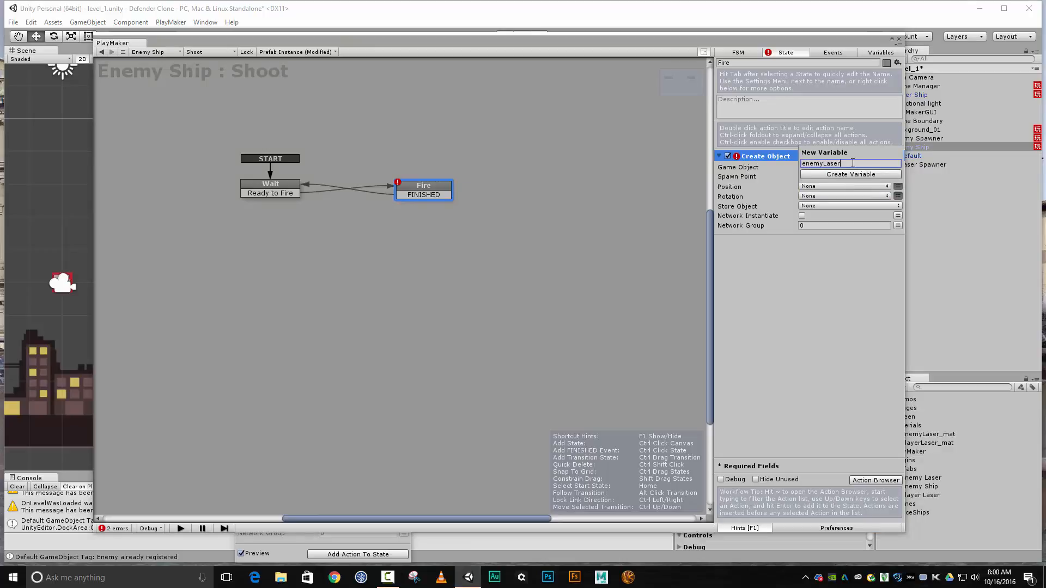
type("yLaser")
key("Return")
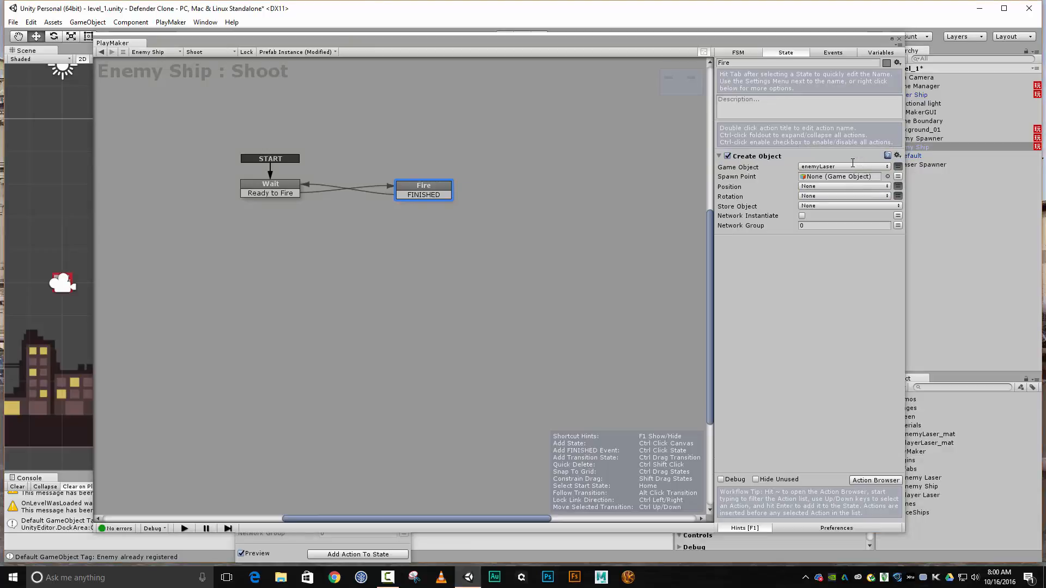
Create a new variable named spawnPoint for the Create Object action's Spawn Point
left_click(898, 177)
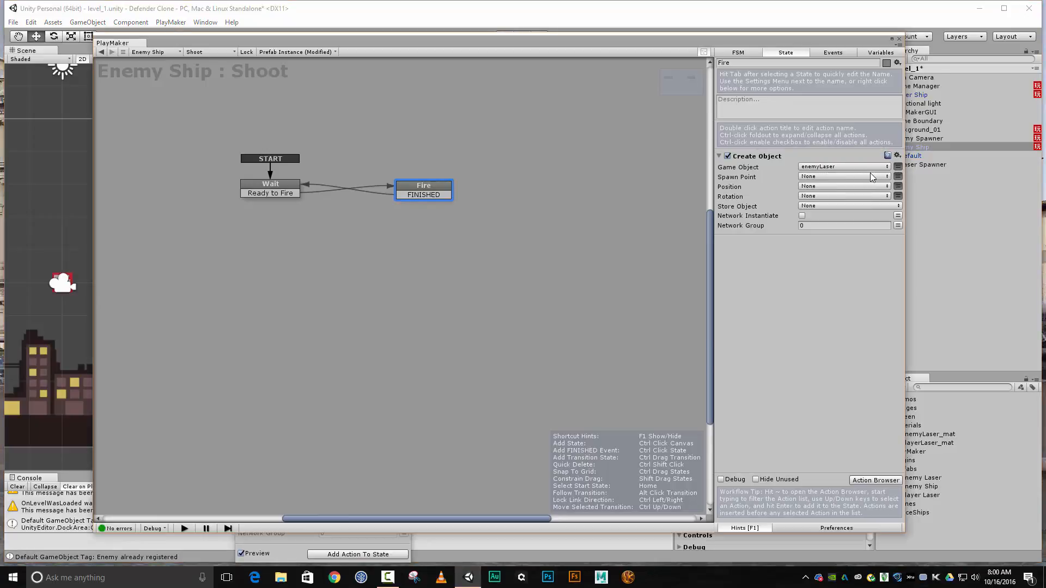
left_click(872, 177)
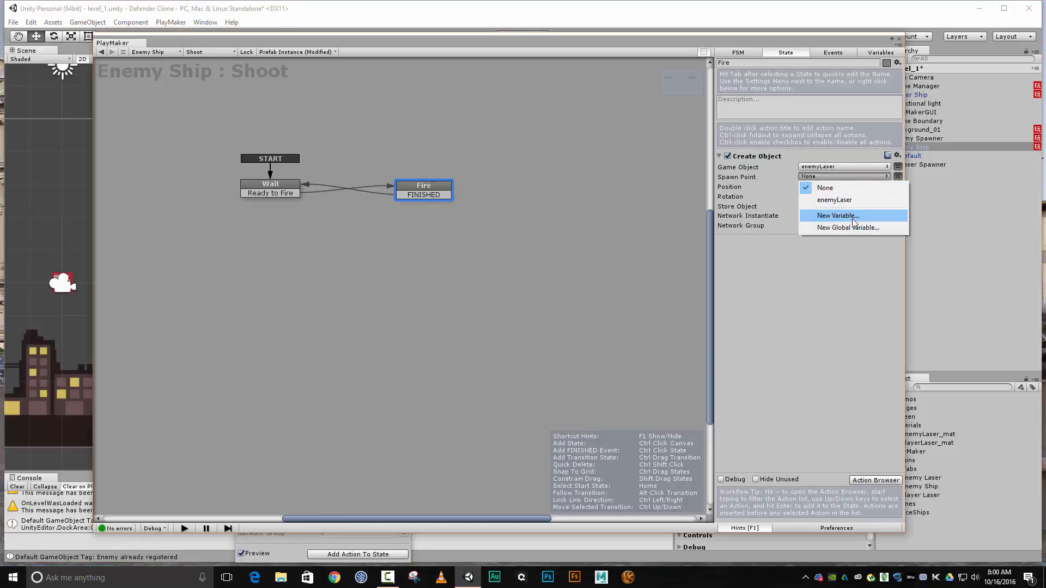
left_click(852, 219)
type("spawn")
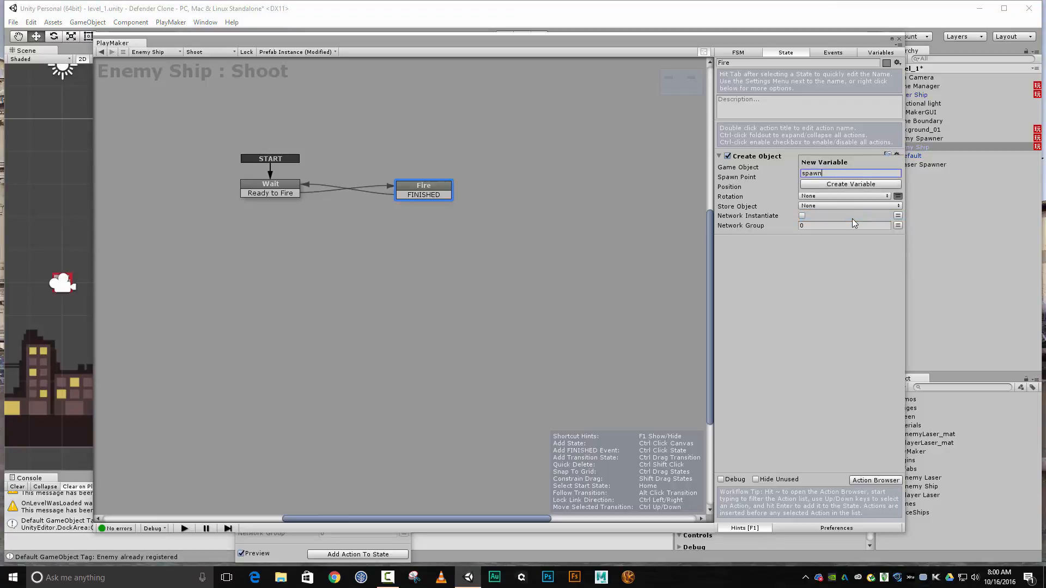
type("Point")
key("Return")
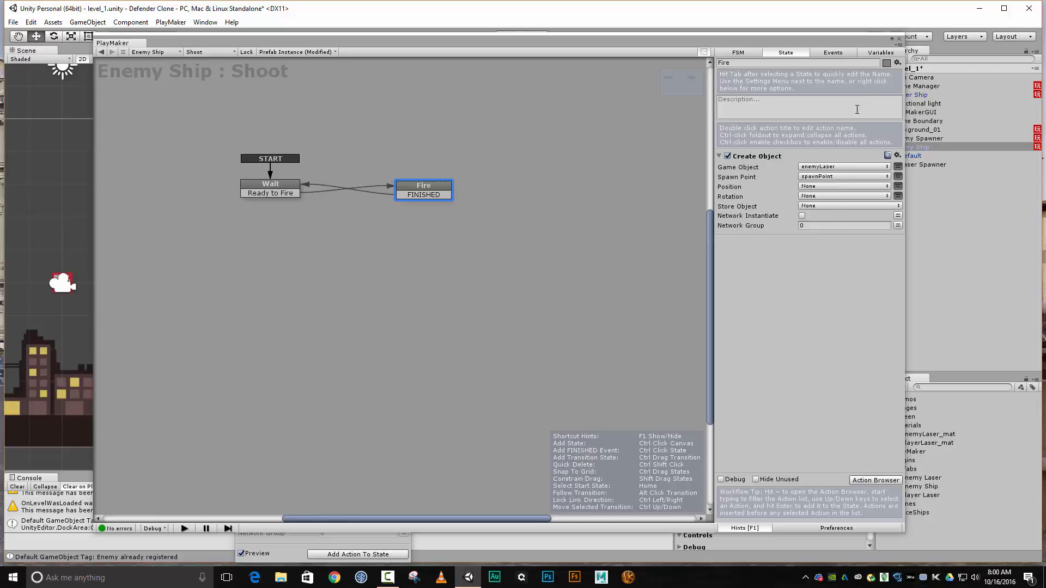
Expose the enemyLaser, maxWait, minWait and spawnPoint variables of the Shoot FSM in the Inspector
left_click(879, 52)
left_click(752, 105)
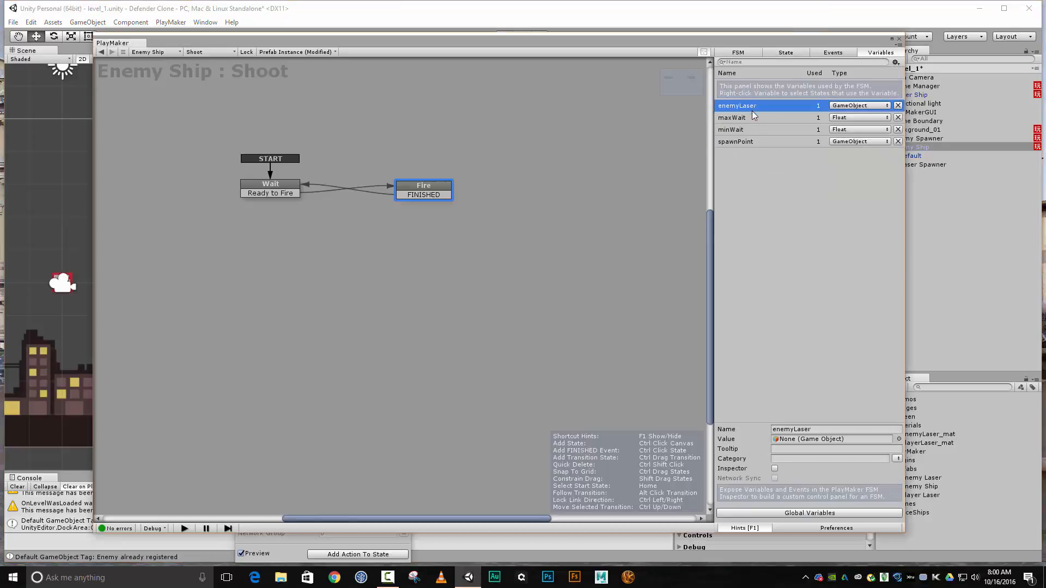
left_click(774, 469)
left_click(757, 117)
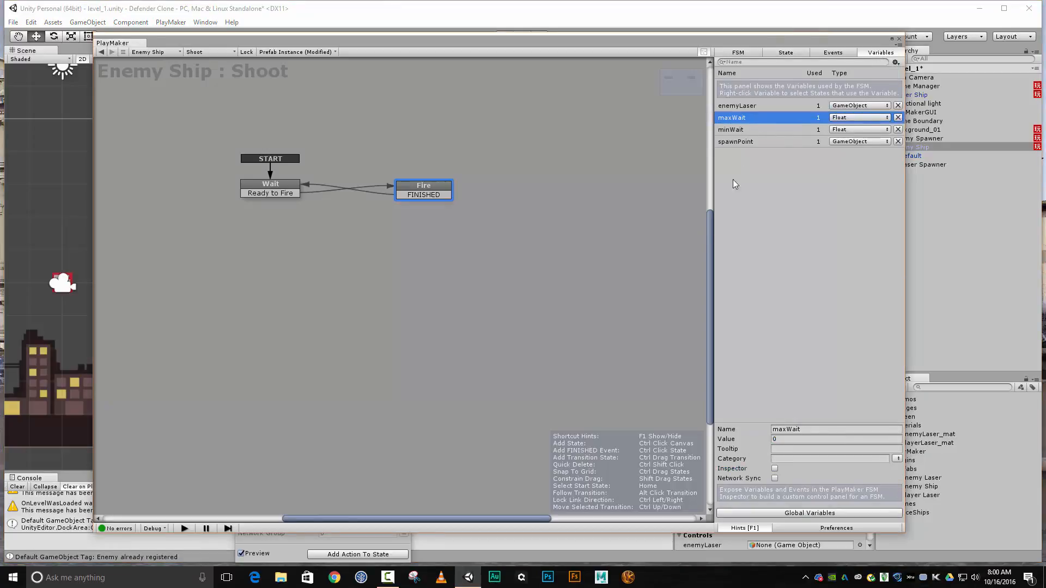
left_click(775, 468)
left_click(738, 131)
left_click(775, 468)
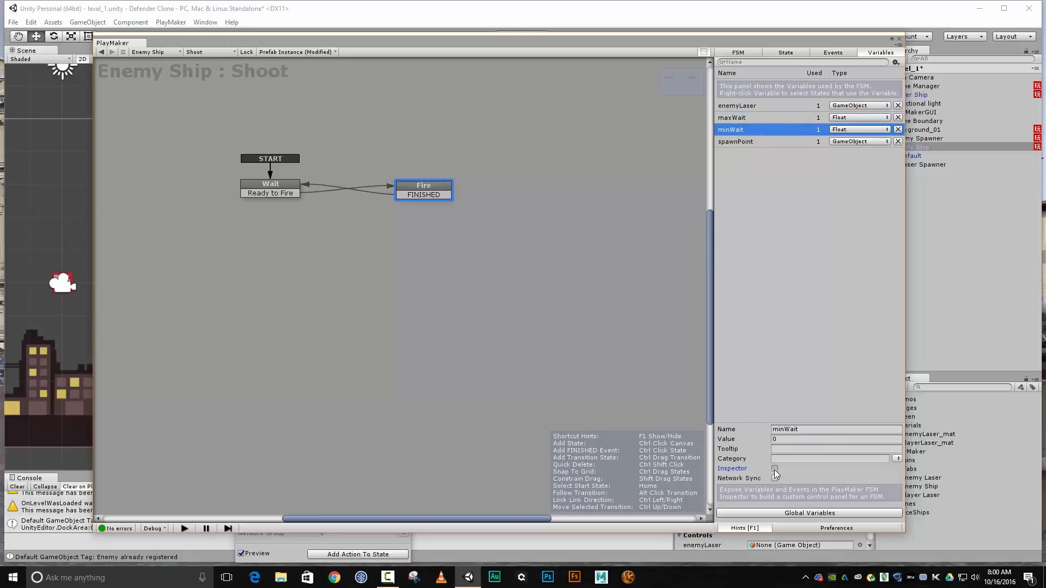
left_click(771, 143)
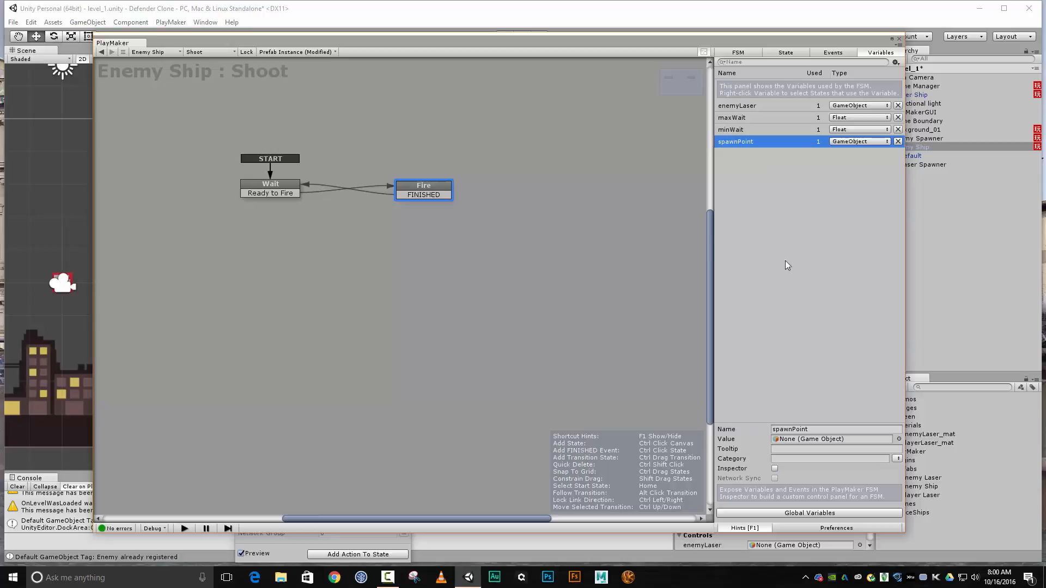
left_click(775, 468)
Move the FSM editor away, close the action browser, and set the Shoot FSM's minWait to 1 and maxWait to 3
left_click_drag(576, 44, 1045, 18)
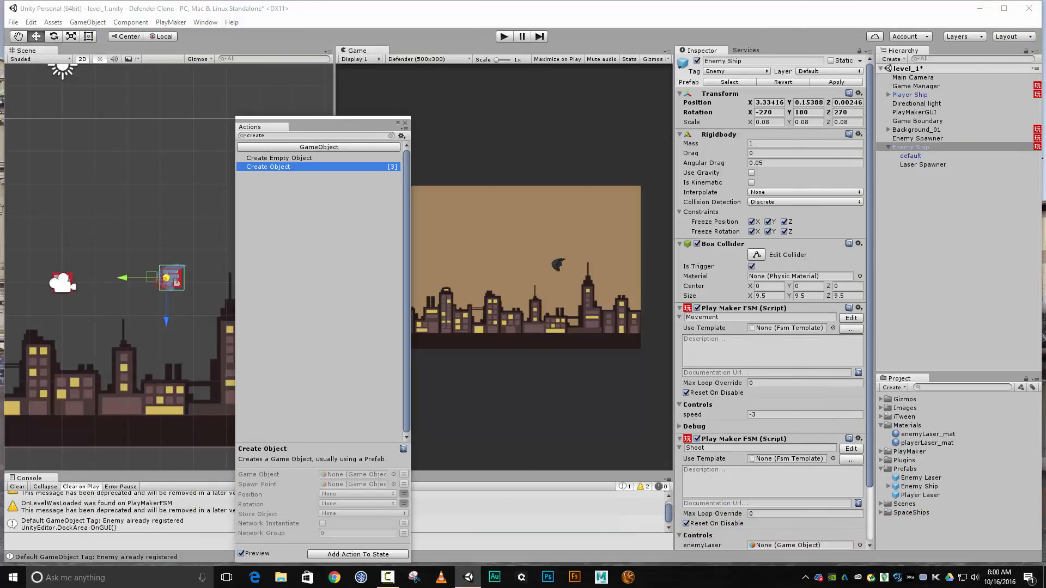
left_click(406, 122)
scroll(787, 257, "down", 3)
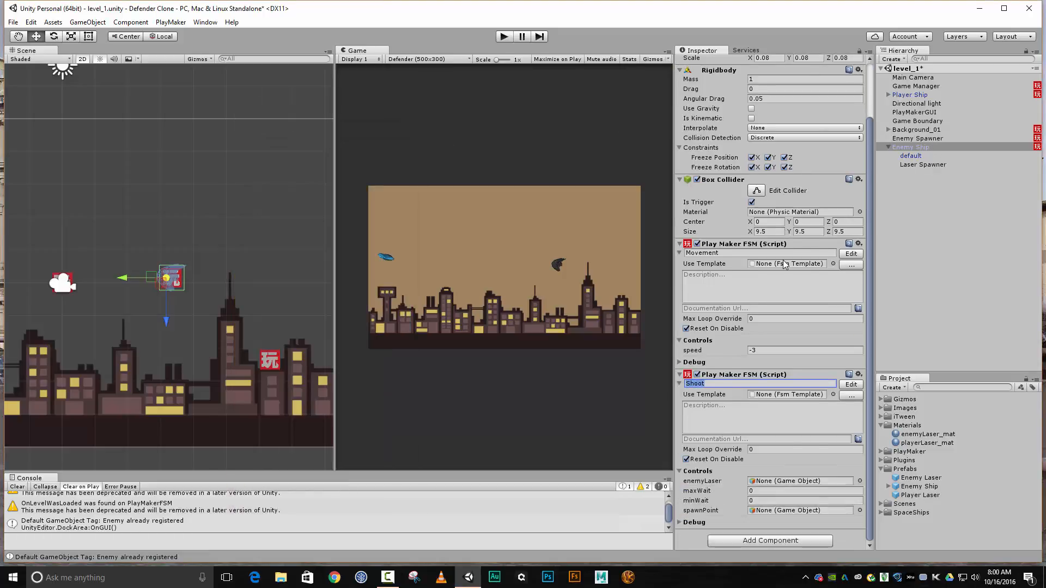
left_click(780, 502)
type("1")
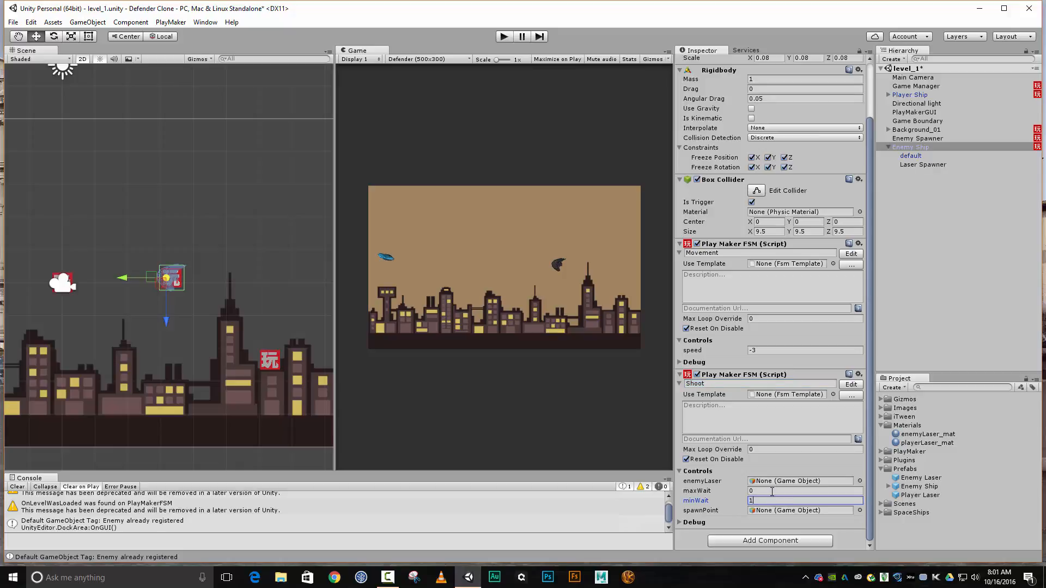
left_click(772, 492)
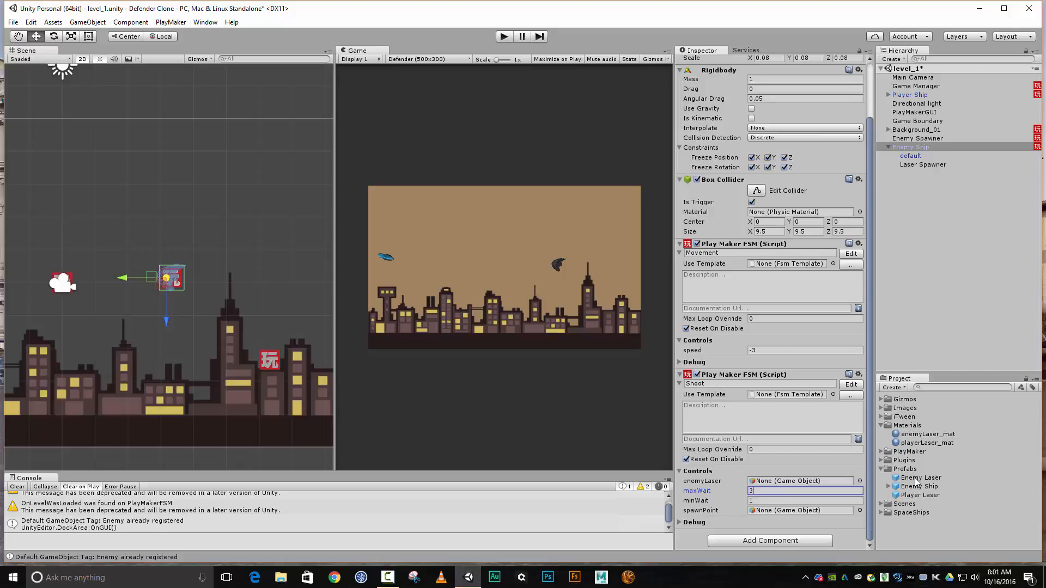
Assign the Enemy Laser prefab to enemyLaser and Laser Spawner to spawnPoint, and apply the changes to the Enemy Ship prefab
left_click_drag(916, 482, 820, 481)
left_click_drag(917, 165, 791, 515)
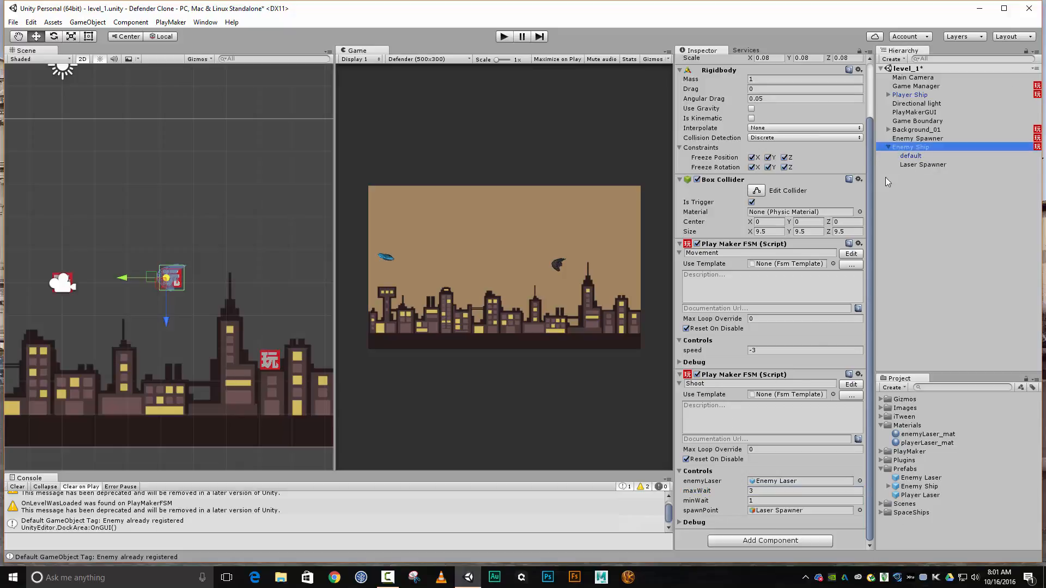
left_click_drag(870, 182, 878, 96)
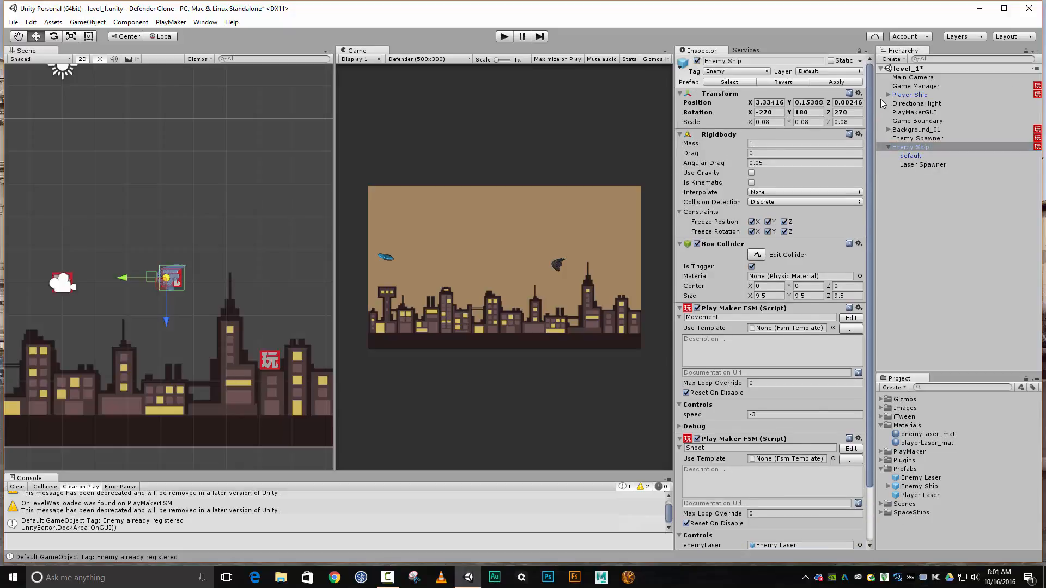
left_click(837, 82)
Play-test the level to check how the enemy ships fire their lasers, and stop the game
left_click(504, 37)
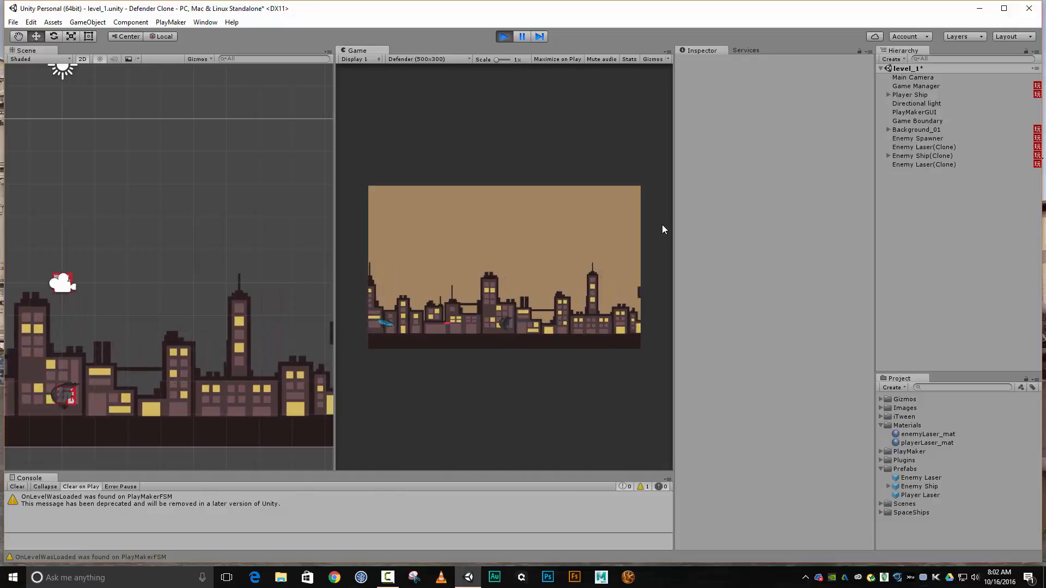
left_click(499, 36)
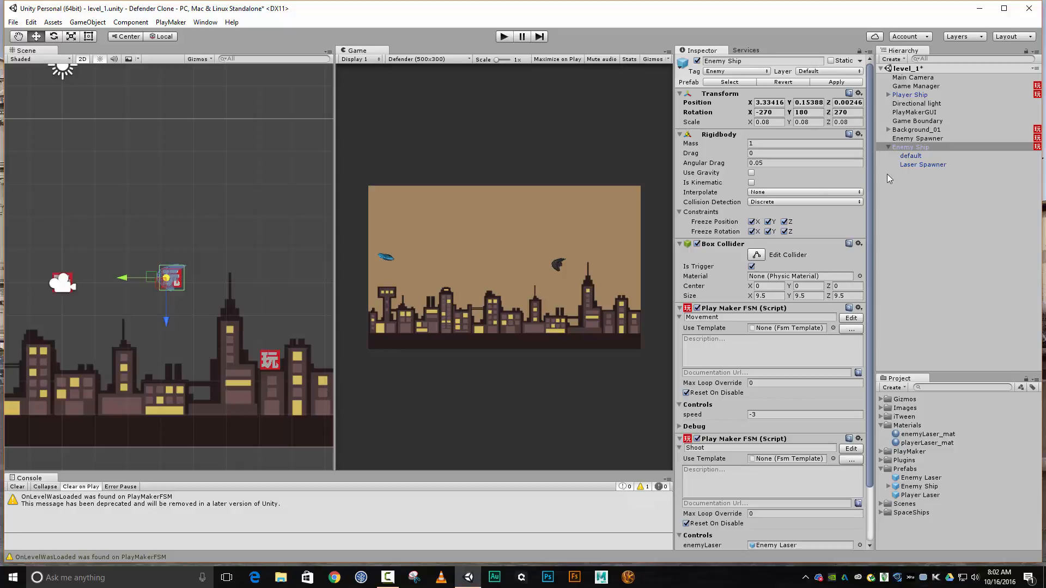
Add a Box Collider to the Player Ship and make it a trigger
left_click(897, 96)
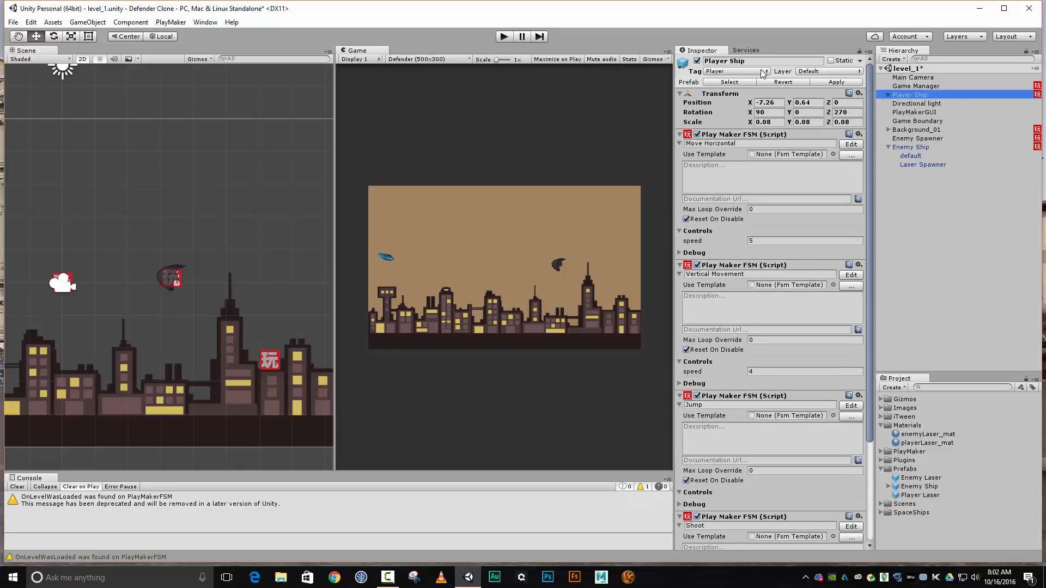
scroll(746, 217, "down", 4)
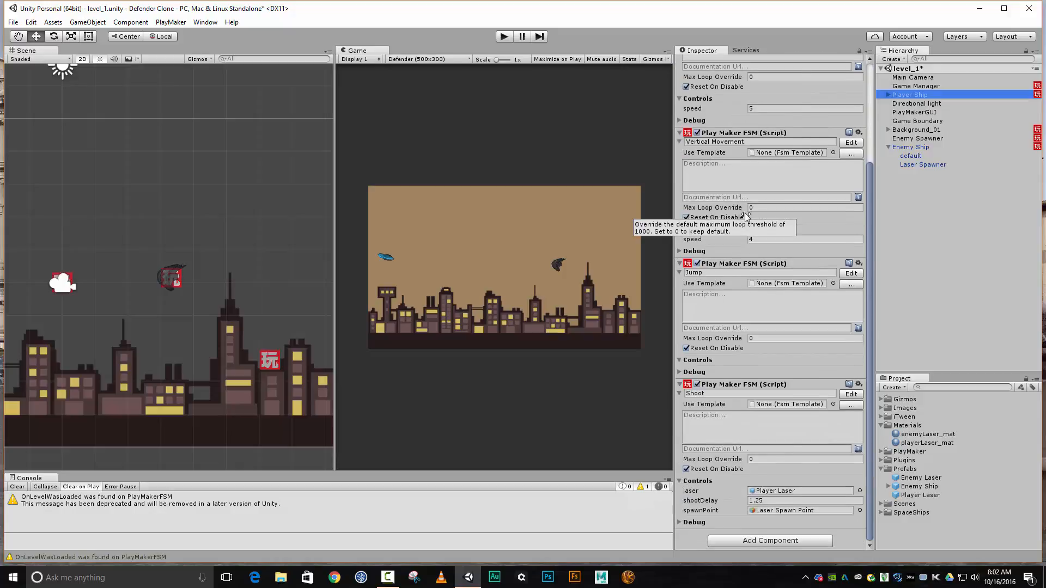
scroll(746, 216, "up", 4)
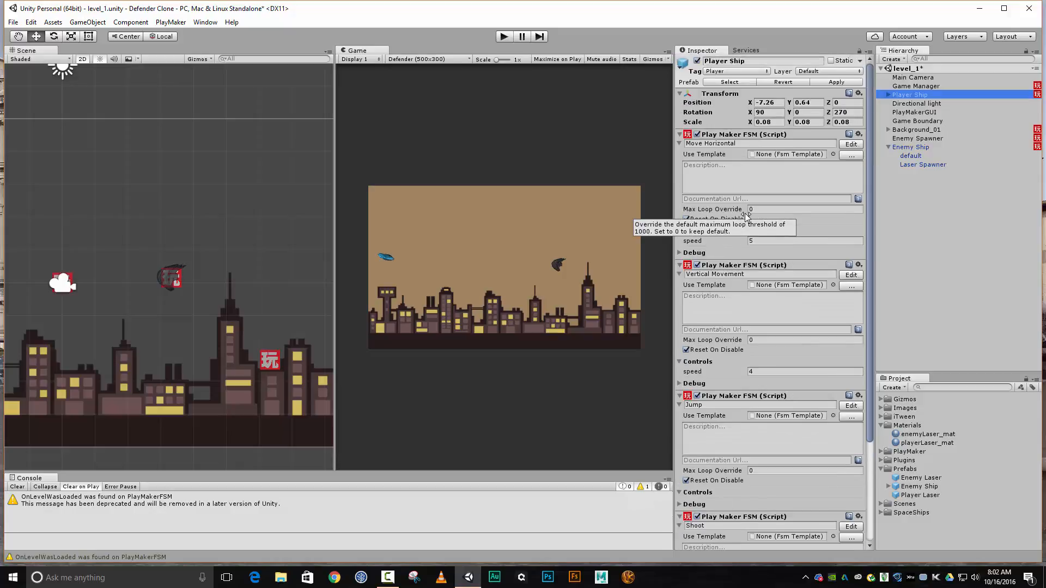
scroll(746, 217, "down", 4)
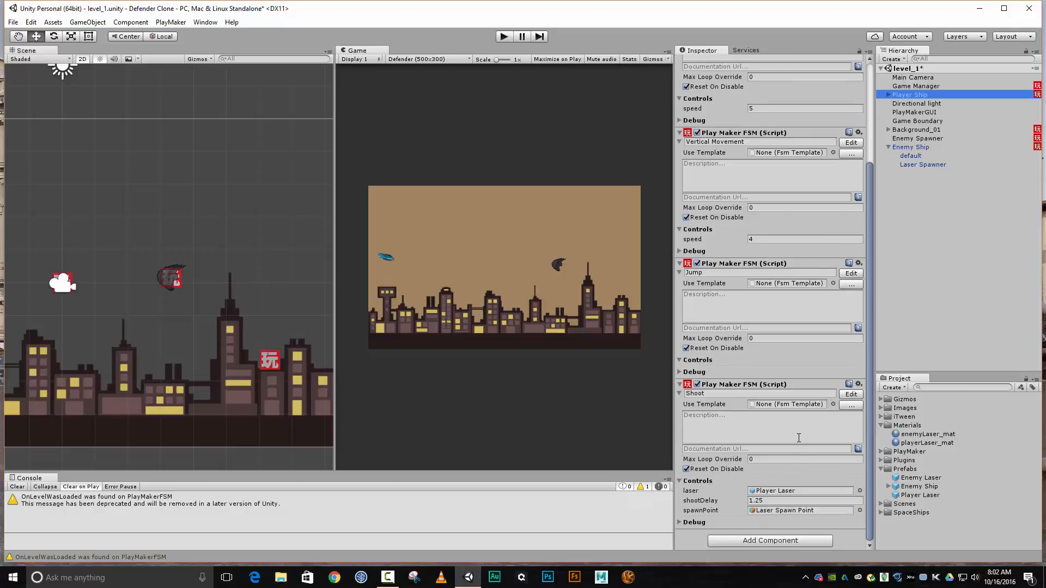
left_click(770, 542)
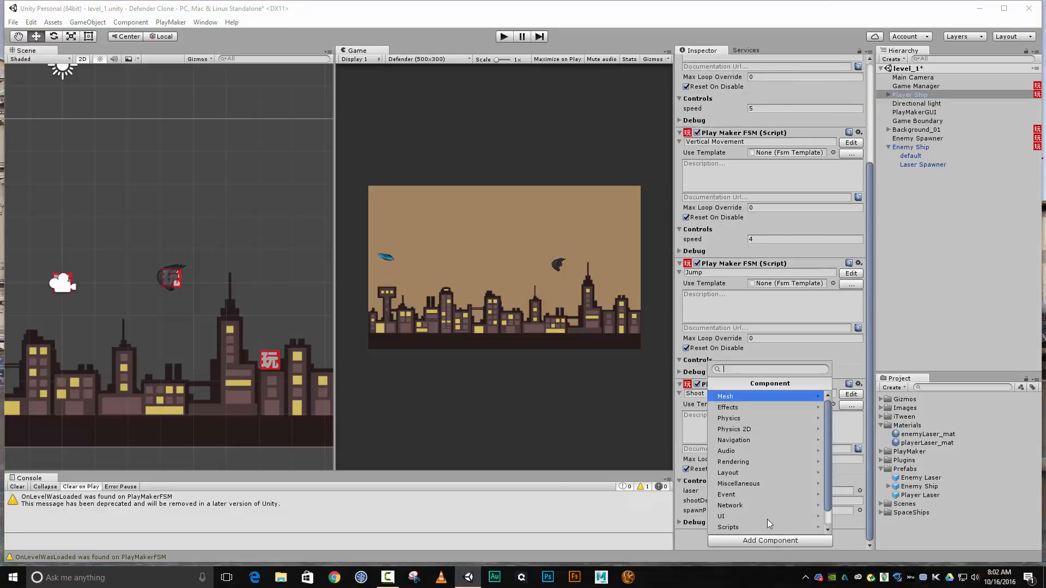
left_click(763, 422)
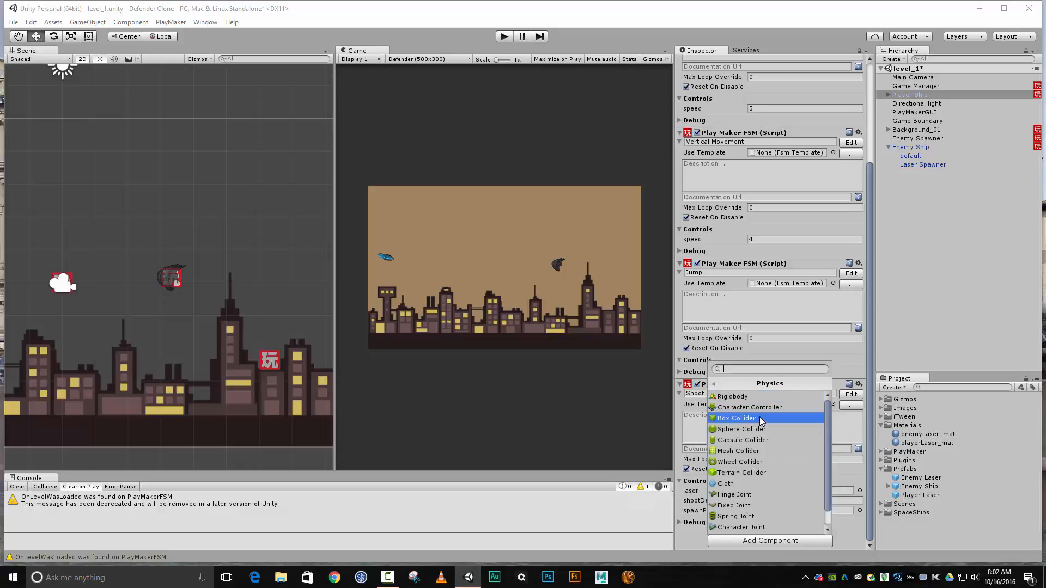
left_click(759, 416)
scroll(759, 416, "down", 2)
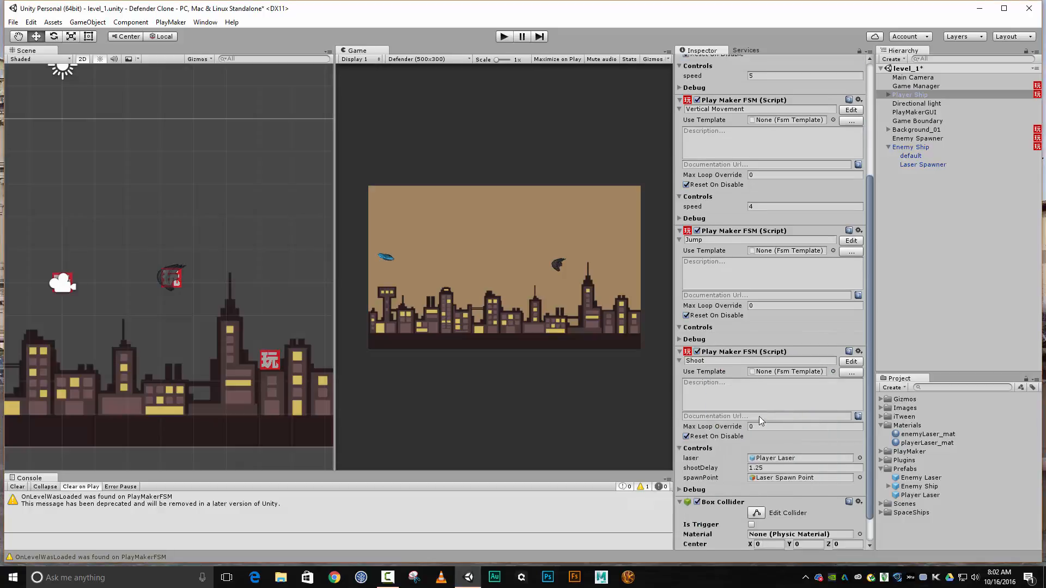
left_click(752, 493)
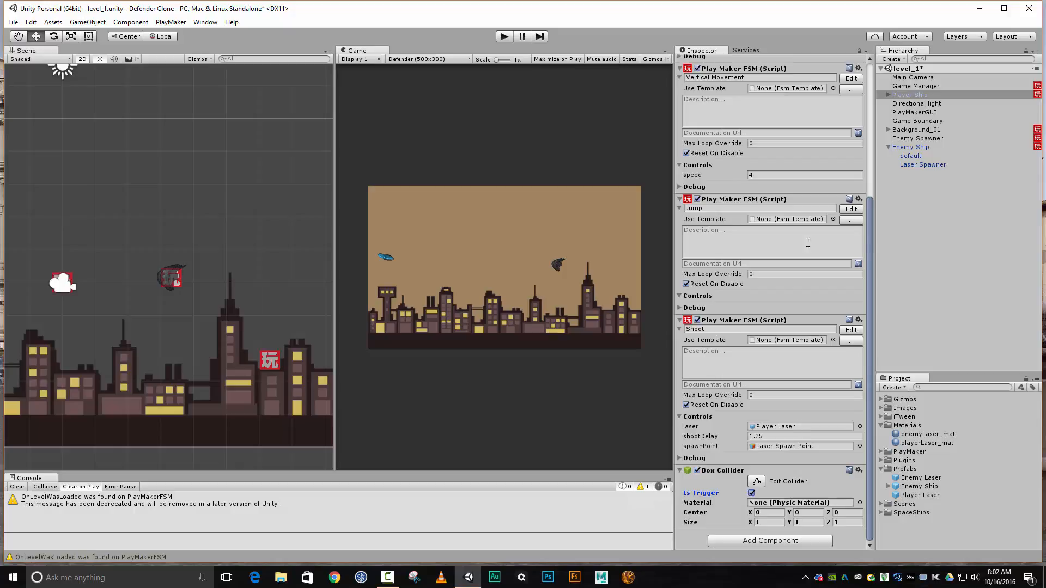
Disable the Box Collider of the Player Ship's Laser Spawn Point child object
key("f")
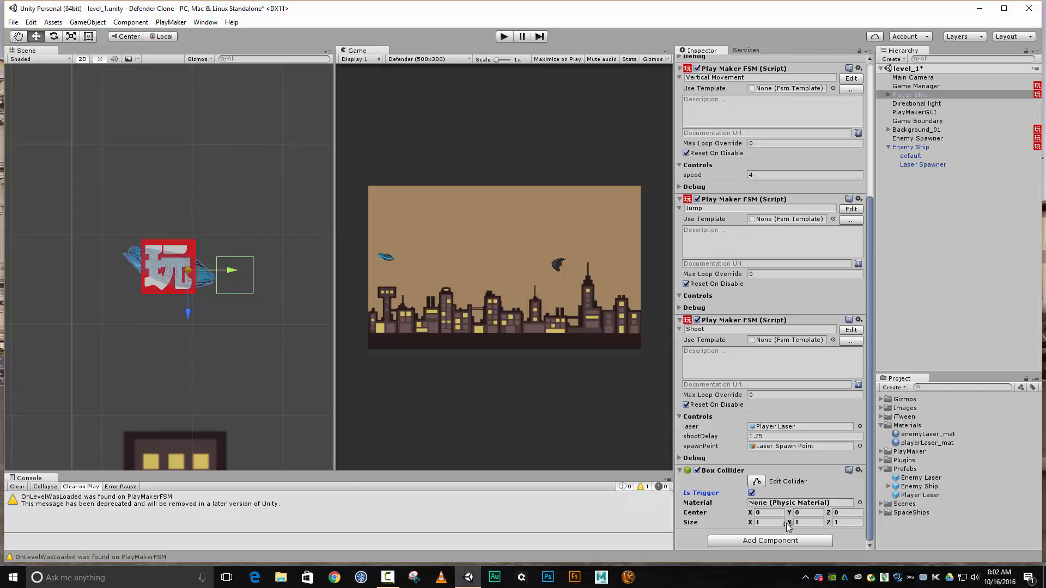
mouse_move(785, 526)
left_mouse_down()
mouse_move(749, 523)
mouse_move(796, 523)
left_mouse_up()
left_click(889, 95)
left_click(919, 112)
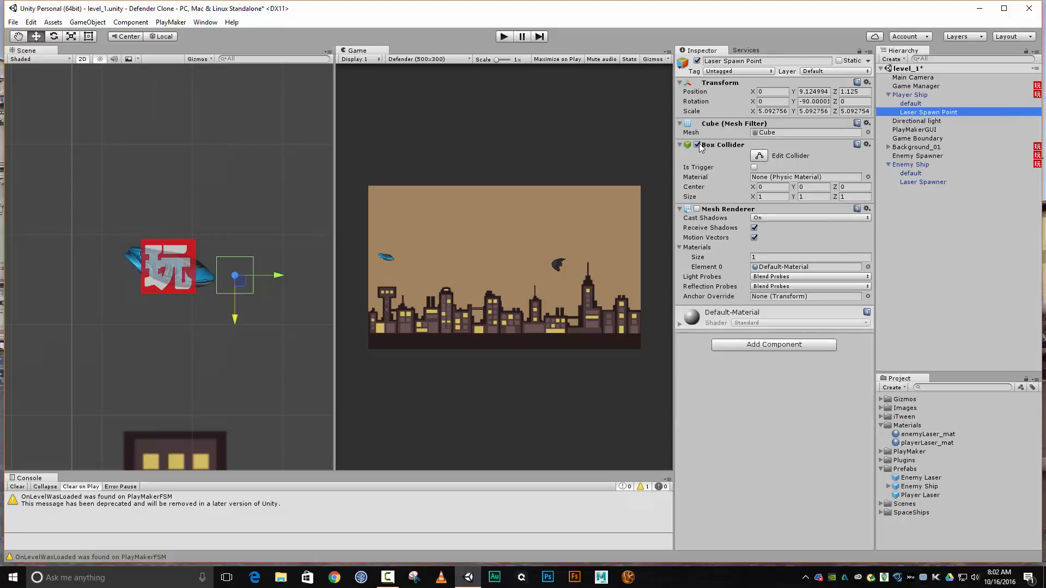
left_click(697, 145)
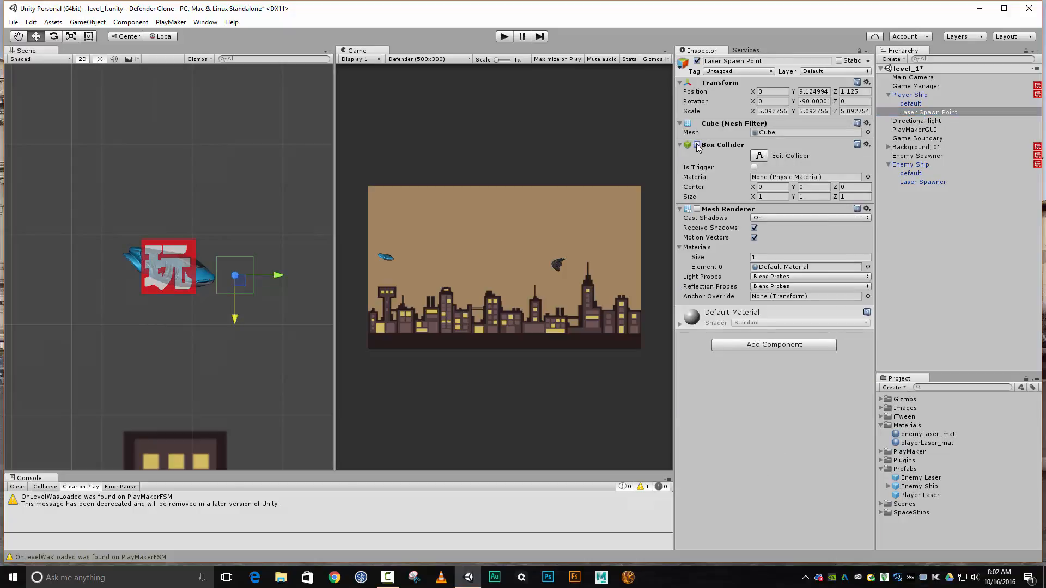
Select the Player Ship and hide the PlayMakerFSM gizmo in the Scene view
left_click(920, 96)
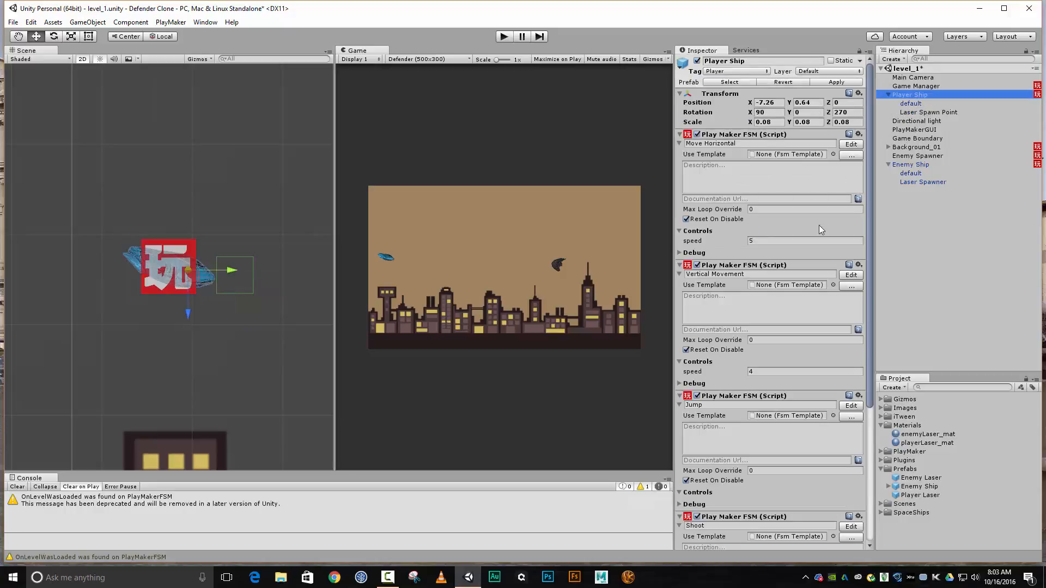
left_click(206, 58)
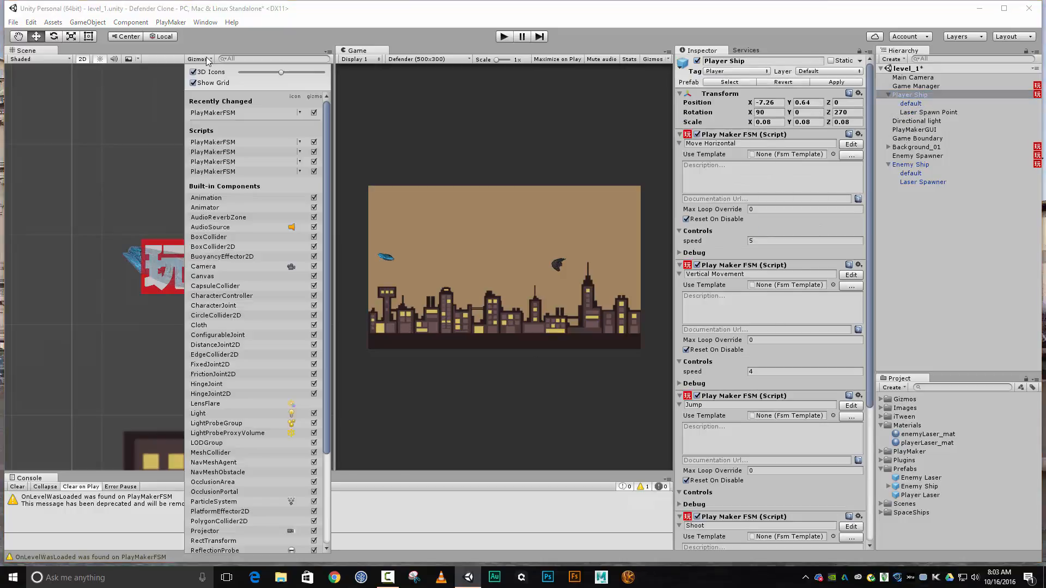
left_click(314, 113)
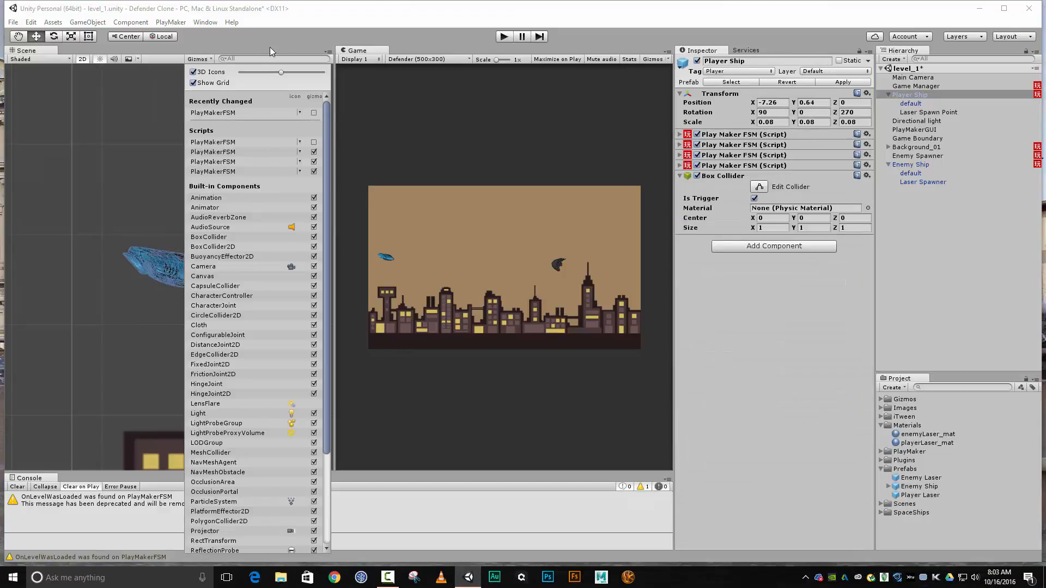
left_click(335, 14)
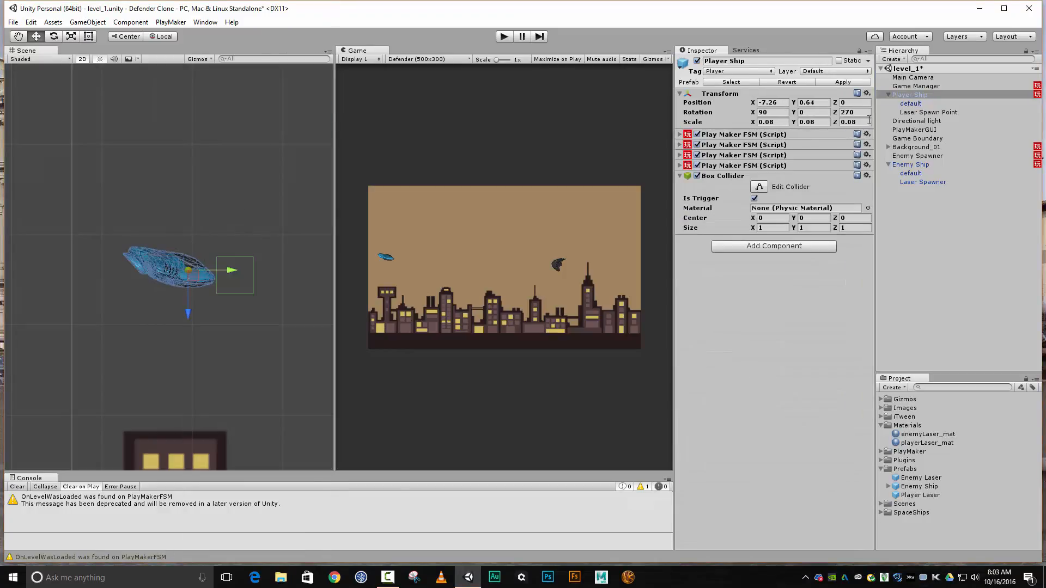
Turn off Is Trigger on the Player Ship's Box Collider and set its size to 9 on X, Y and Z
left_click(731, 175)
left_click(716, 174)
left_click(755, 199)
left_click(697, 176)
left_click(753, 228)
left_click_drag(752, 230, 790, 232)
left_click_drag(900, 227, 977, 227)
left_click_drag(10, 224, 106, 219)
type("9")
key("Tab")
type("9")
key("Tab")
type("9")
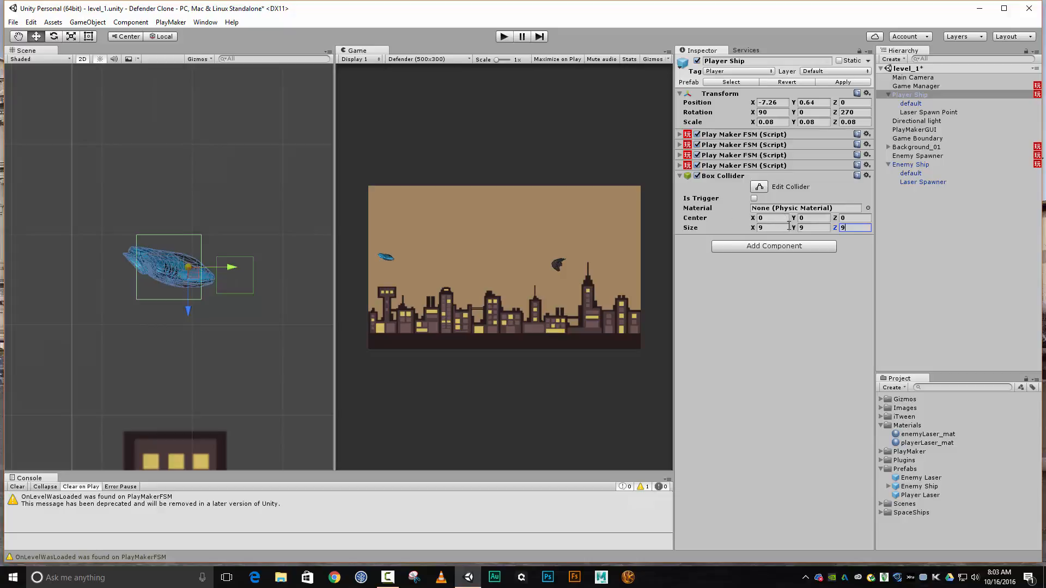
Fit the Box Collider to the ship by setting its Y size to 12.5 and its Z size to 6.2
left_click_drag(794, 227, 857, 228)
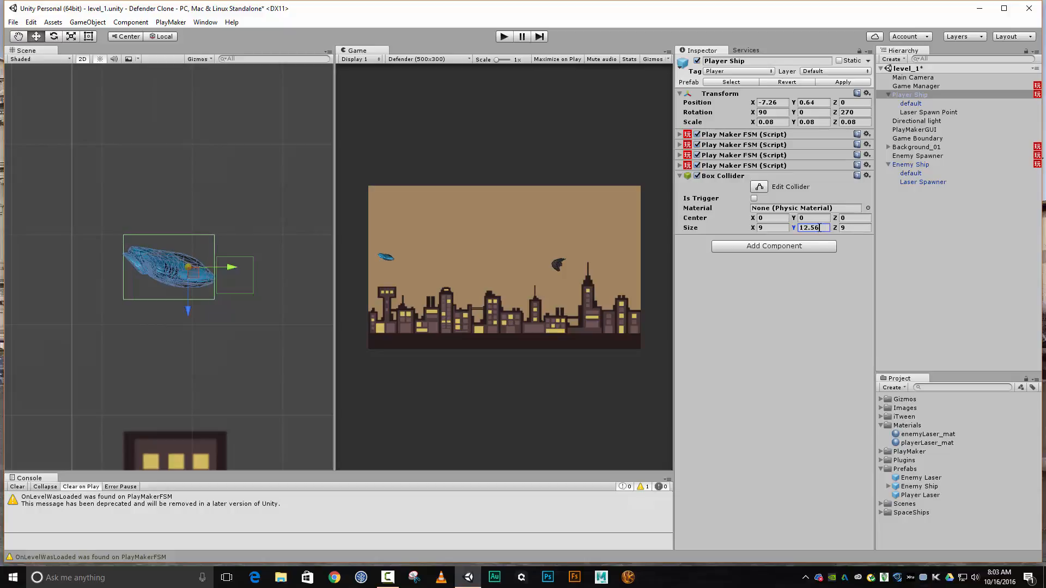
left_click(819, 227)
type("12.5")
key("Tab")
left_click_drag(827, 225, 816, 228)
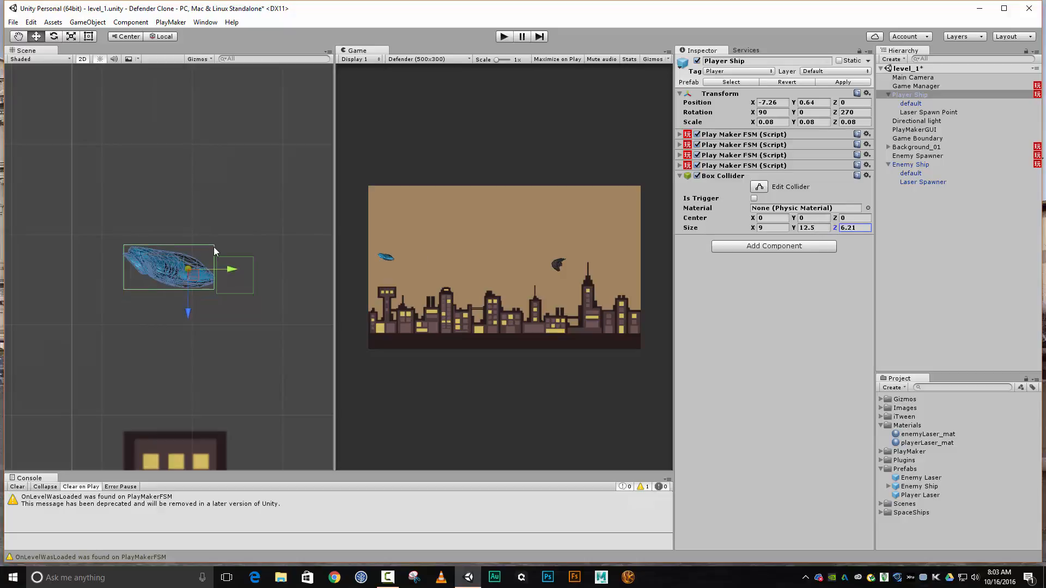
left_click(858, 227)
type("6.2")
Check the collider's fit around the Player Ship in 3D, return to 2D, and turn Is Trigger back on
left_click(83, 59)
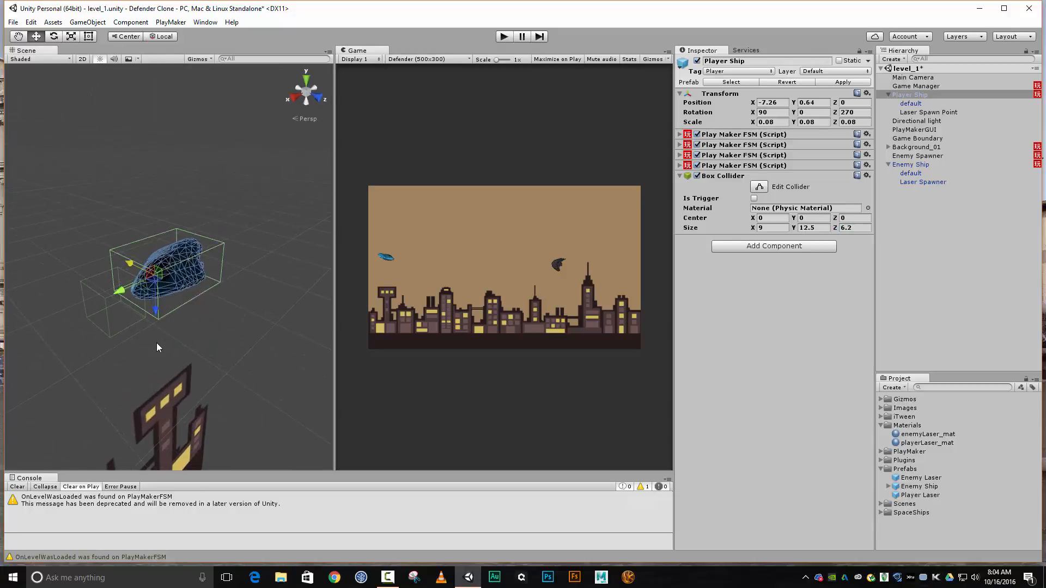
left_click_drag(158, 345, 298, 275, "alt")
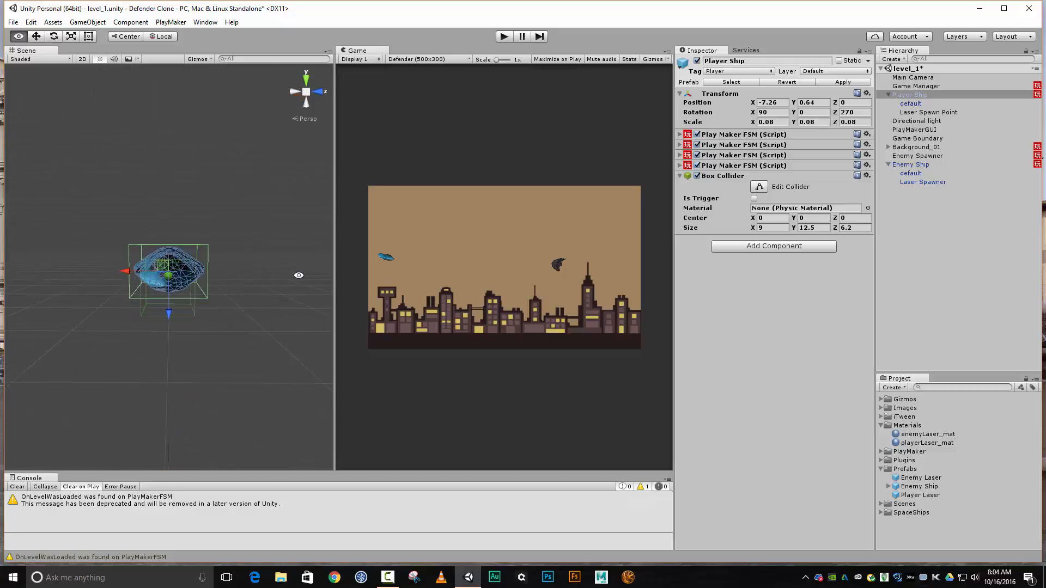
left_click_drag(98, 194, 285, 185, "alt")
left_click(82, 59)
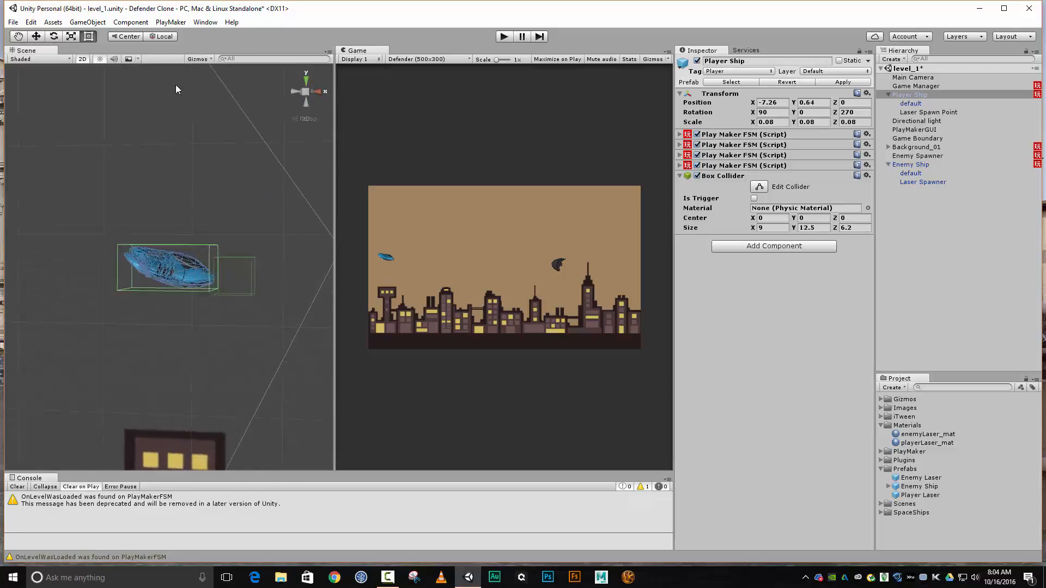
left_click(755, 199)
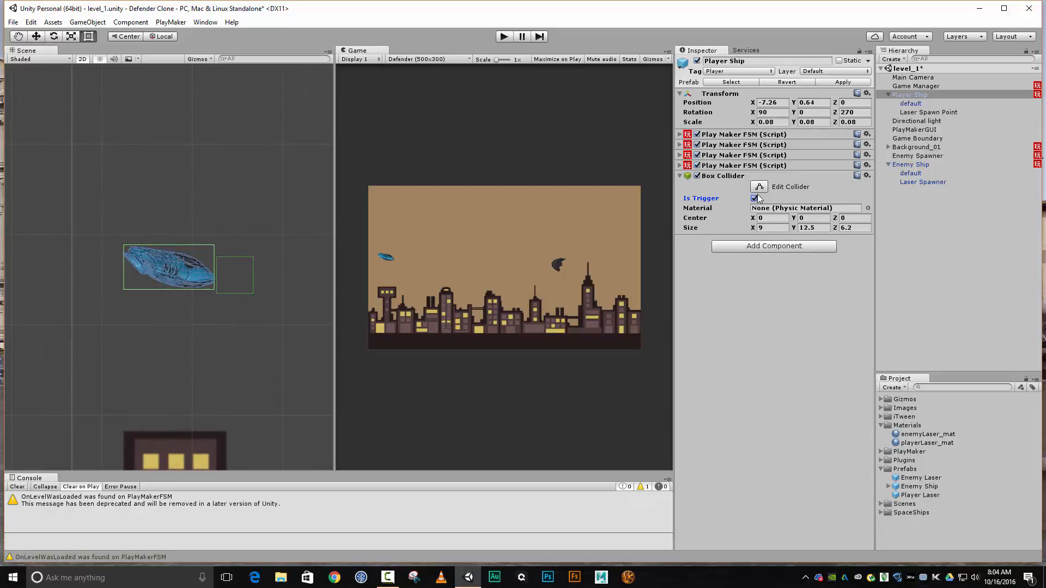
Add a Rigidbody to the Player Ship and turn off Use Gravity
left_click(816, 248)
type("rigi")
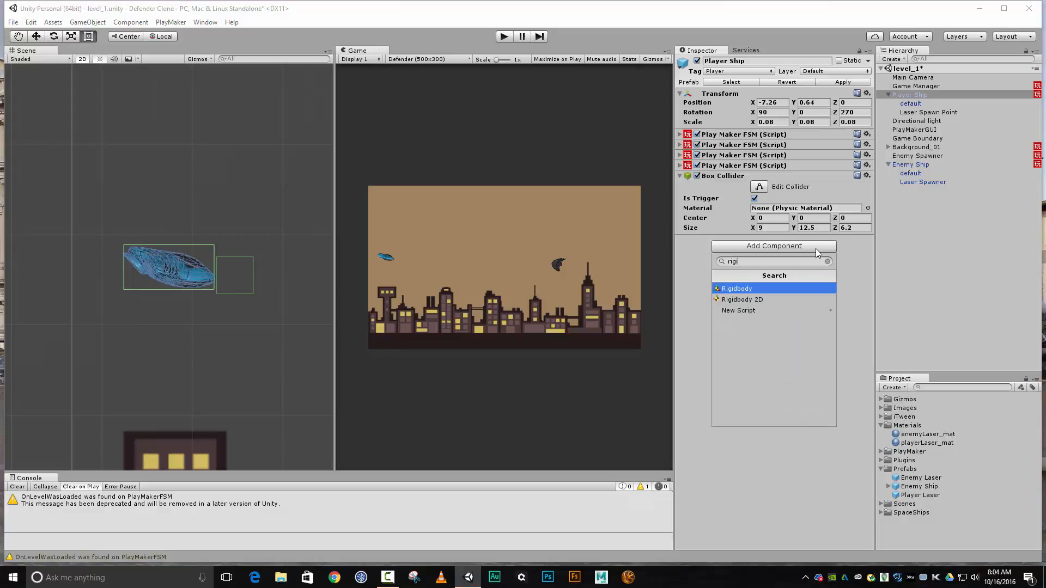
key("Return")
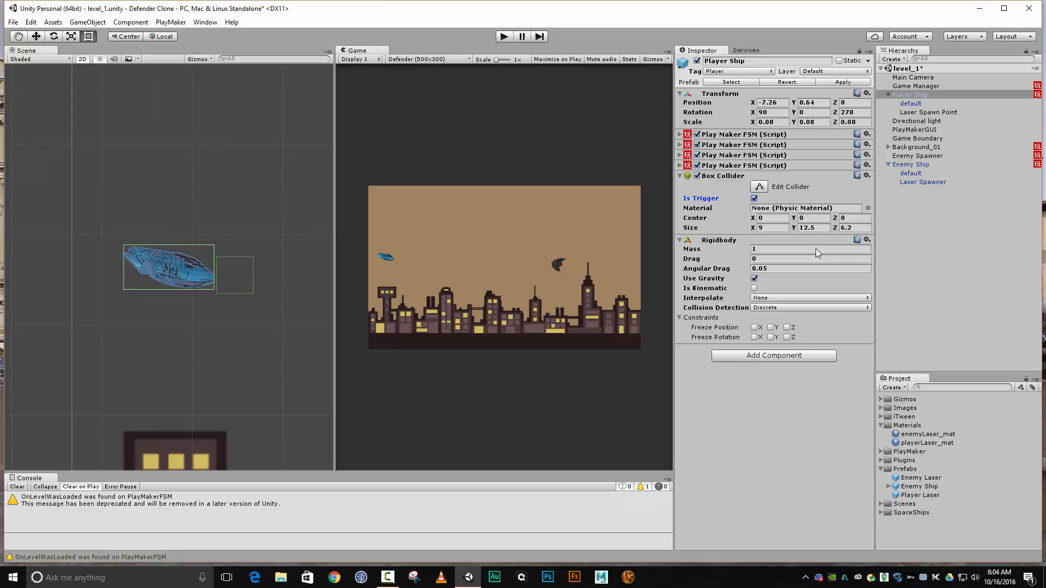
left_click(754, 279)
Freeze the Player Ship Rigidbody's position and rotation on the X, Y and Z axes
left_click(754, 328)
left_click(754, 337)
left_click(770, 337)
left_click(770, 327)
left_click(786, 327)
left_click(770, 337)
left_click(754, 338)
left_click(786, 337)
left_click(770, 337)
left_click(755, 337)
Play-test the level by flying the Player Ship down and up among the enemies and their lasers, and stop the game
left_click(505, 36)
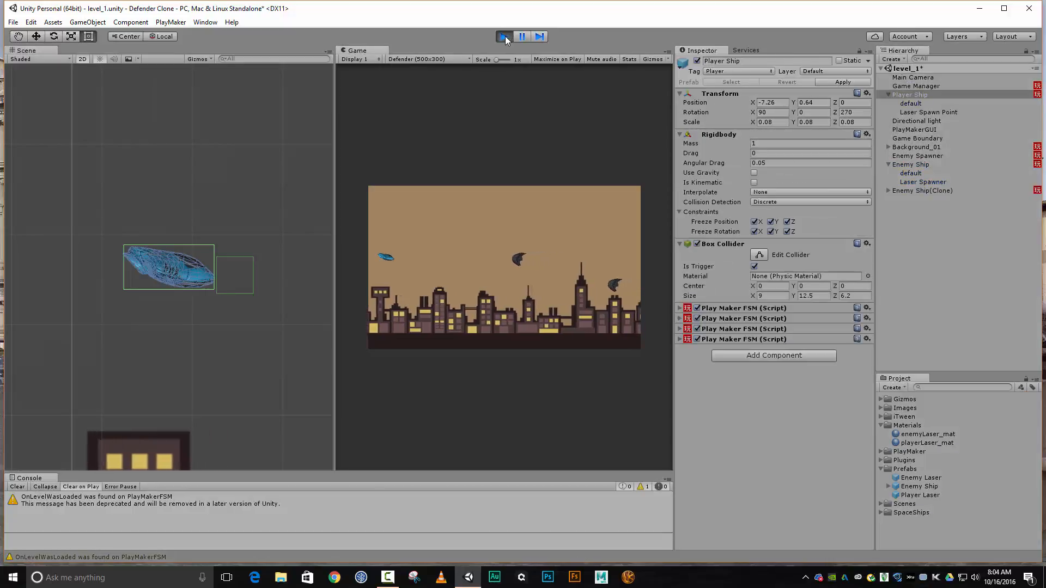
key("Down")
key("Down")
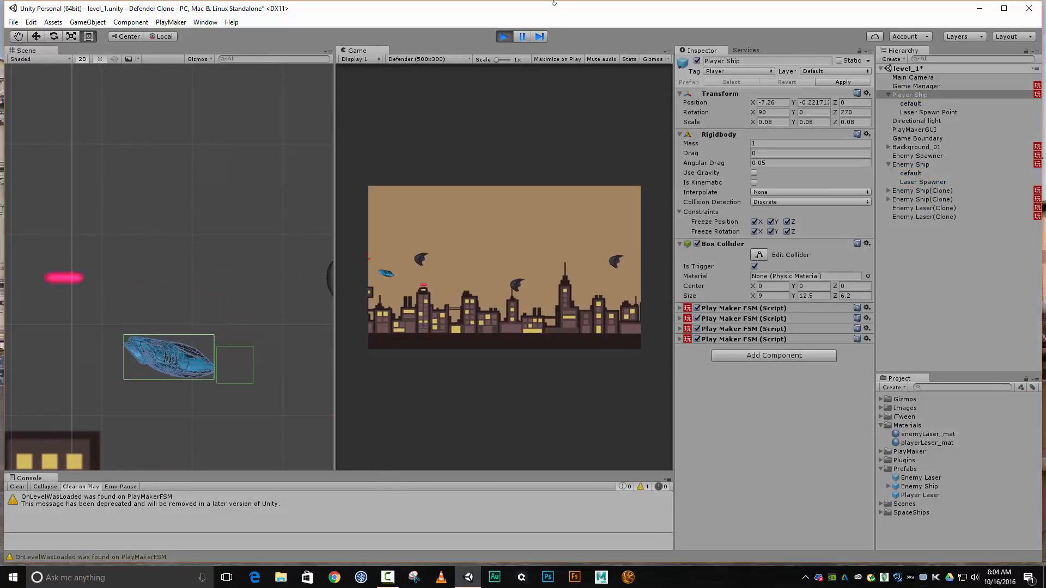
key("Up")
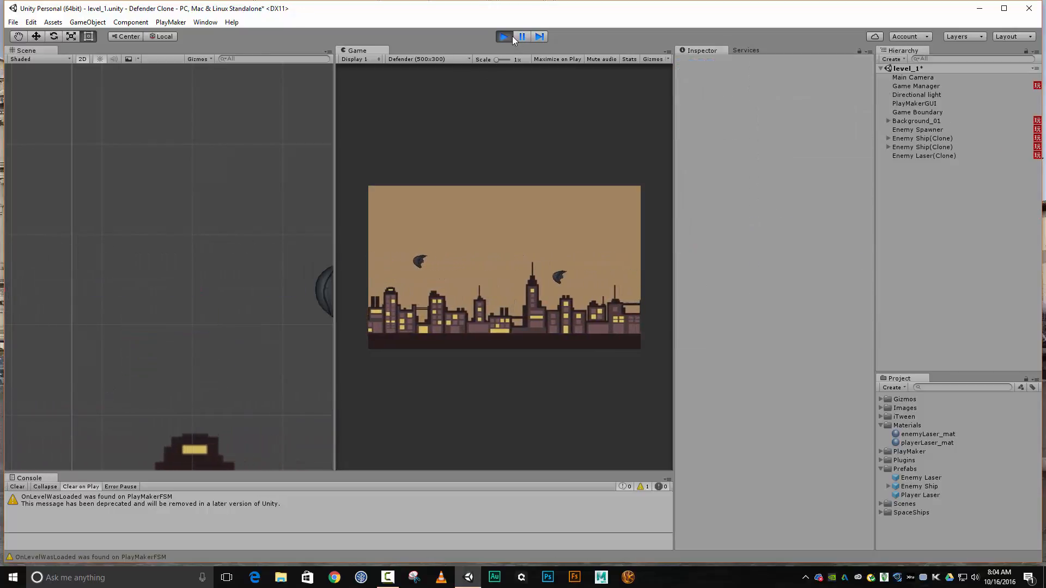
scroll(127, 196, "down", 6)
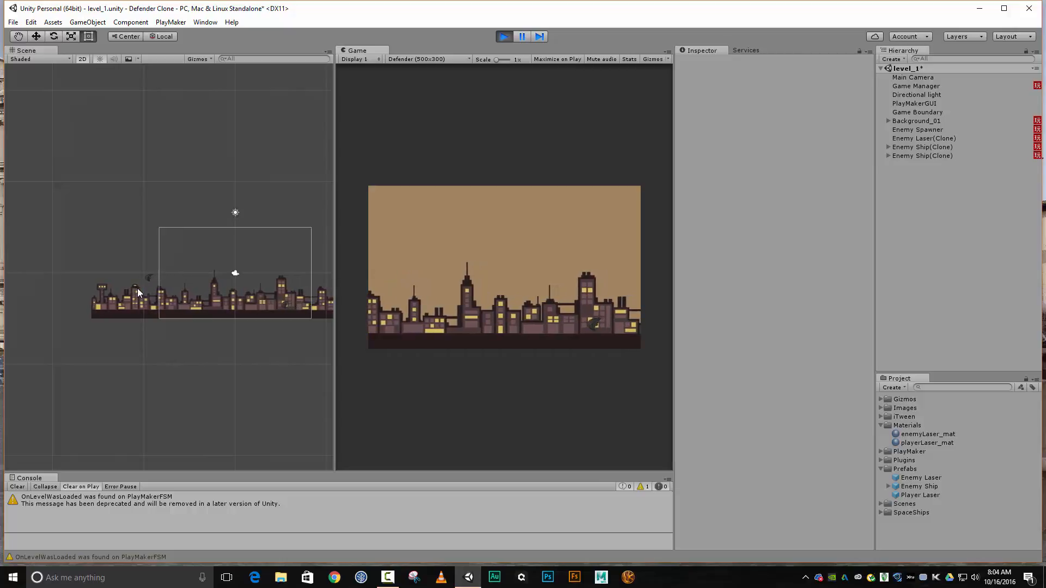
left_click(504, 37)
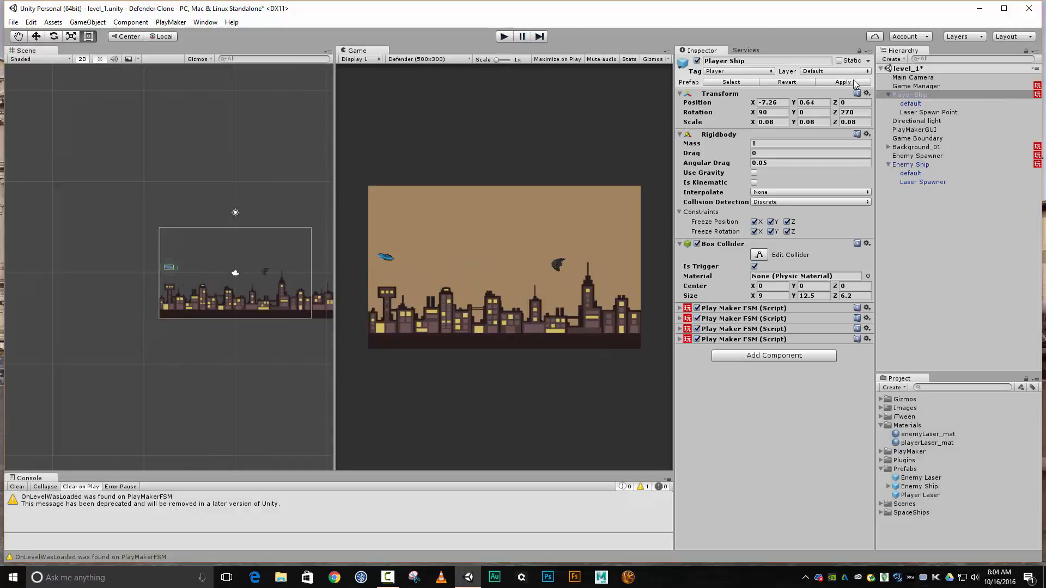
Apply the instance changes of the Player Ship and the Enemy Ship to their prefabs
left_click(923, 96)
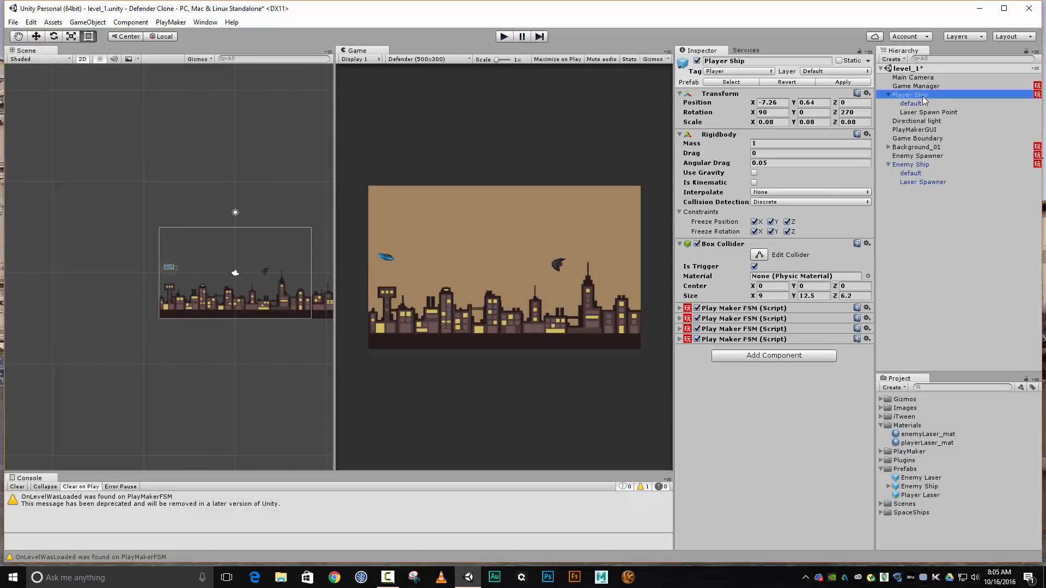
left_click(849, 83)
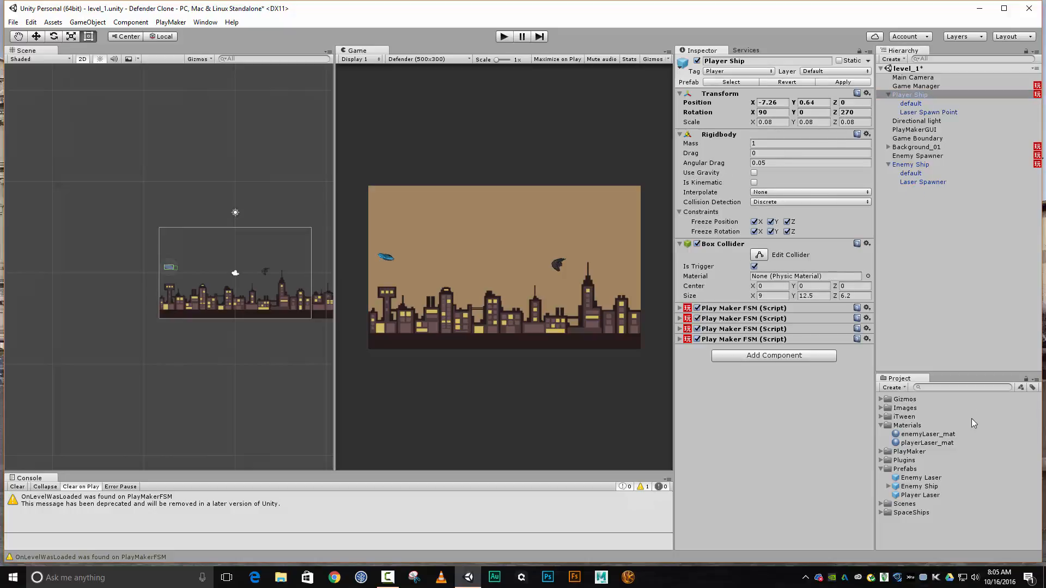
left_click(928, 165)
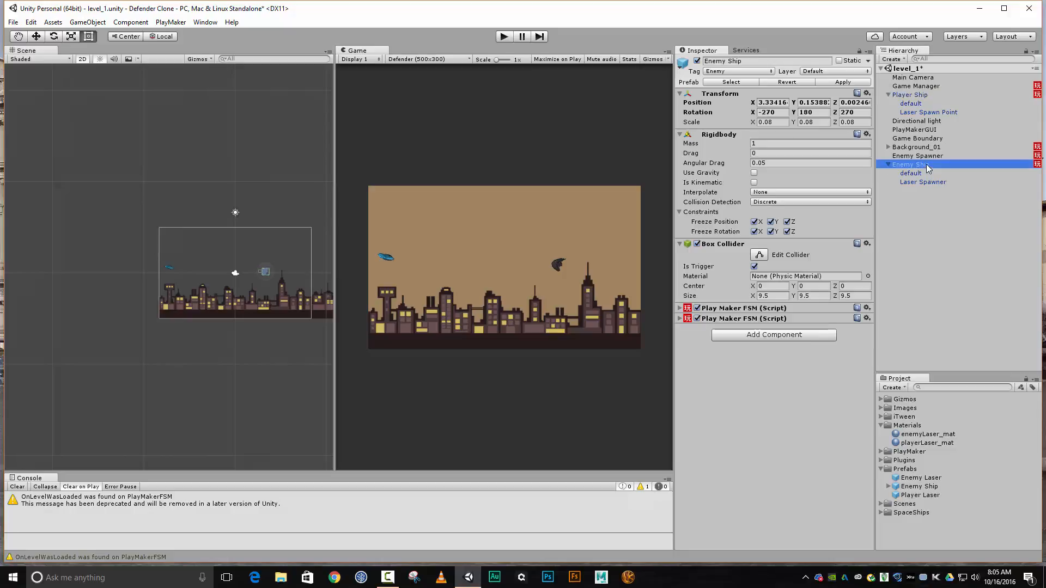
left_click(855, 81)
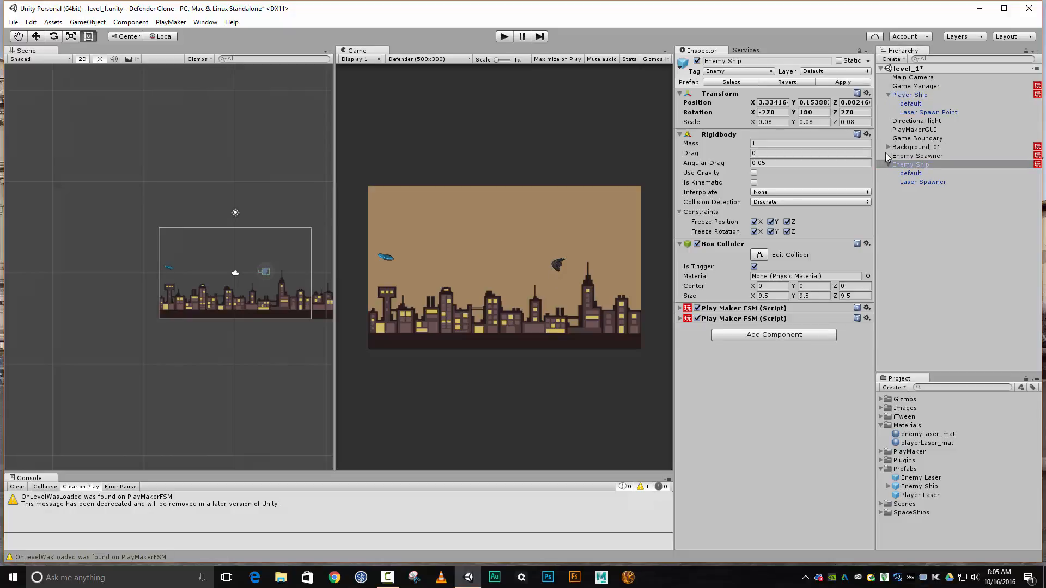
Delete the Enemy Ship instance from level_1 and collapse the Player Ship in the hierarchy
left_click(897, 165)
key("Delete")
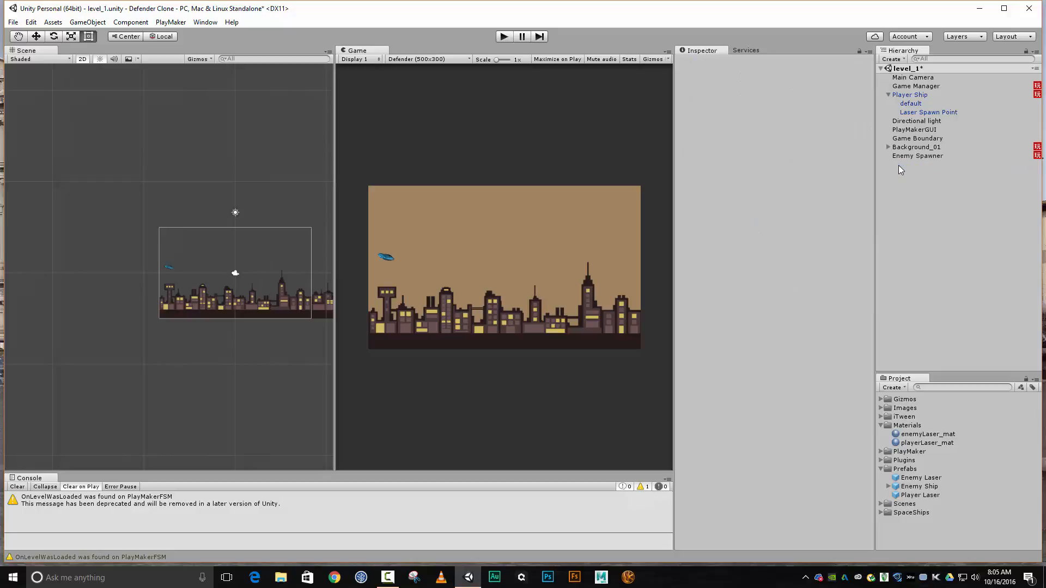
left_click(888, 95)
Play-test the level without the placed Enemy Ship instance
left_click(504, 36)
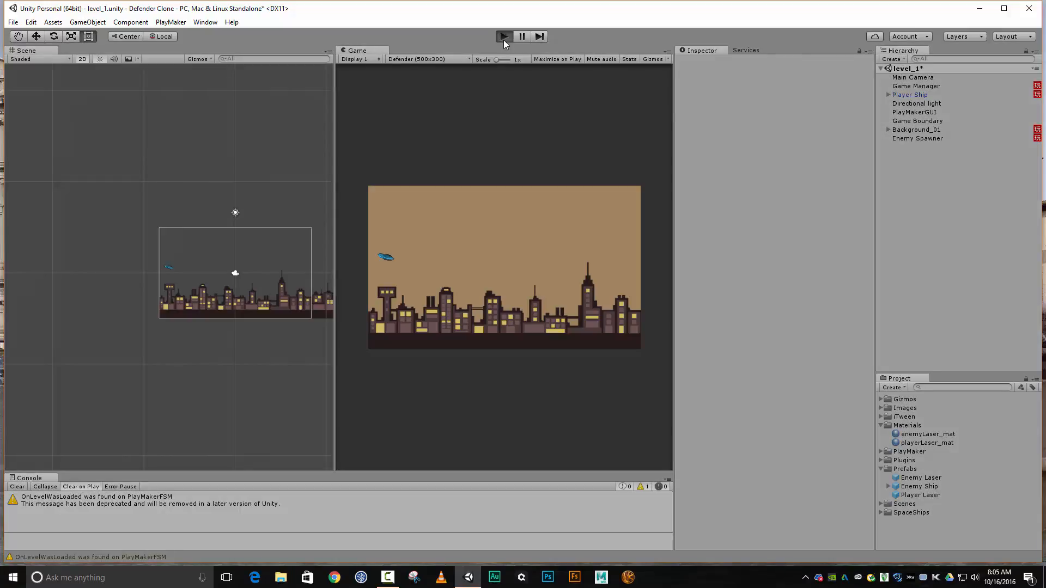